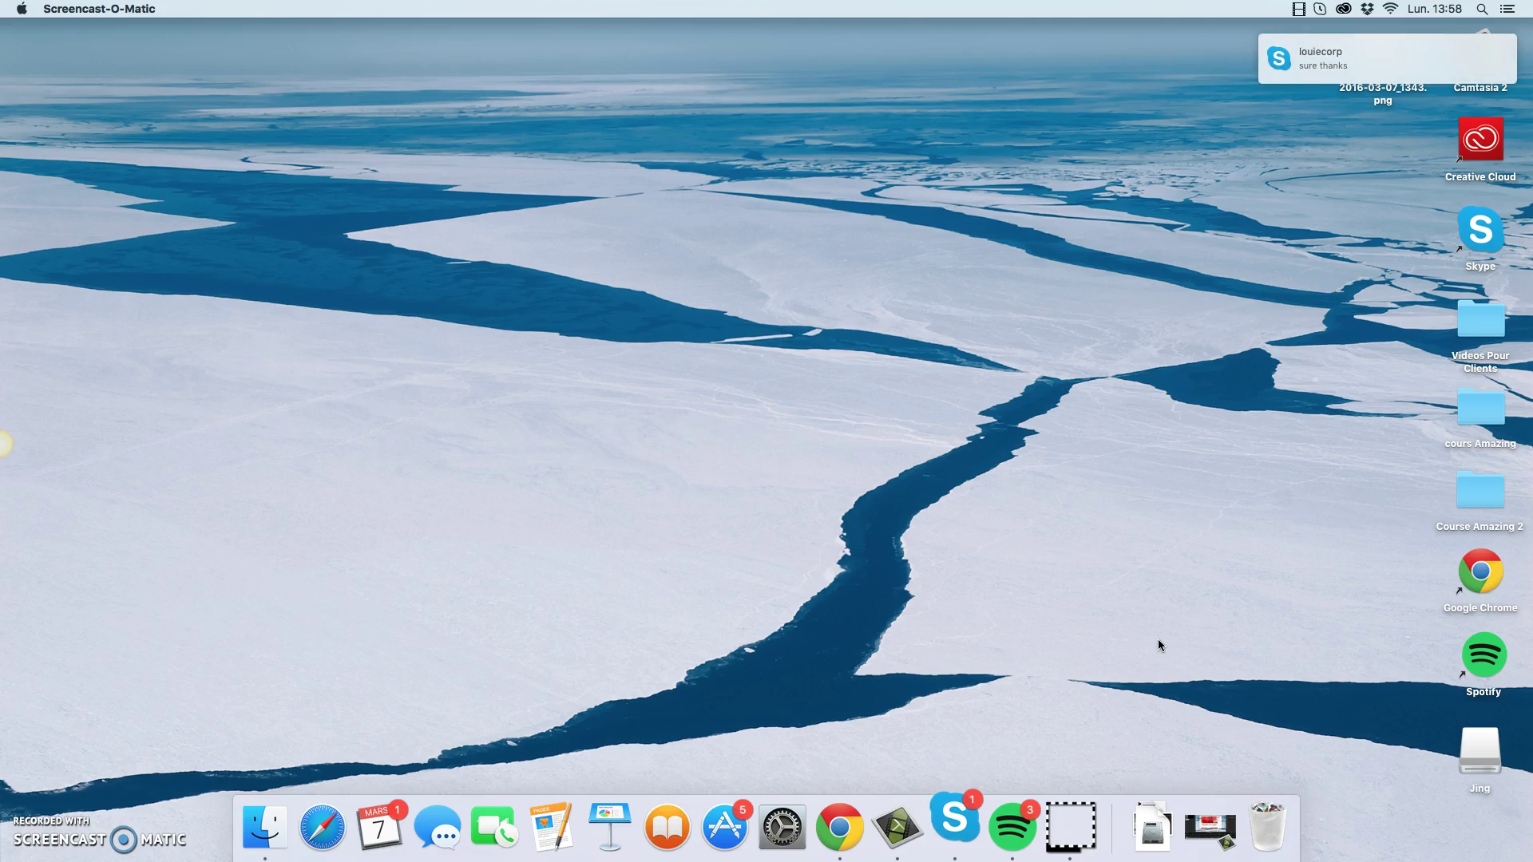
# Step: Start a new full-screen recording with the camera off and the built-in microphone on
pyautogui.click(1066, 488)
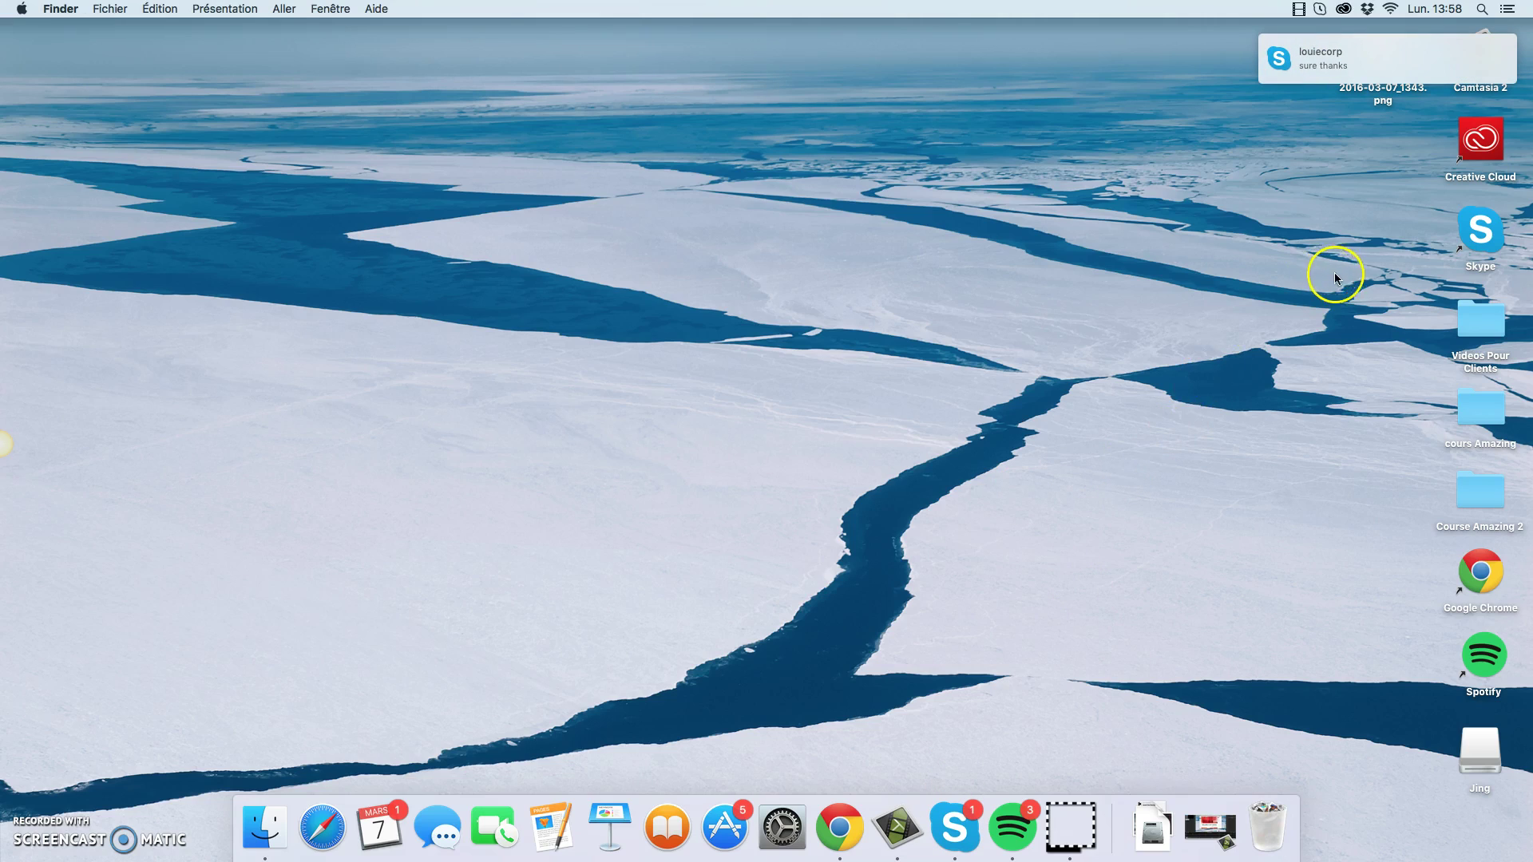
pyautogui.click(1299, 9)
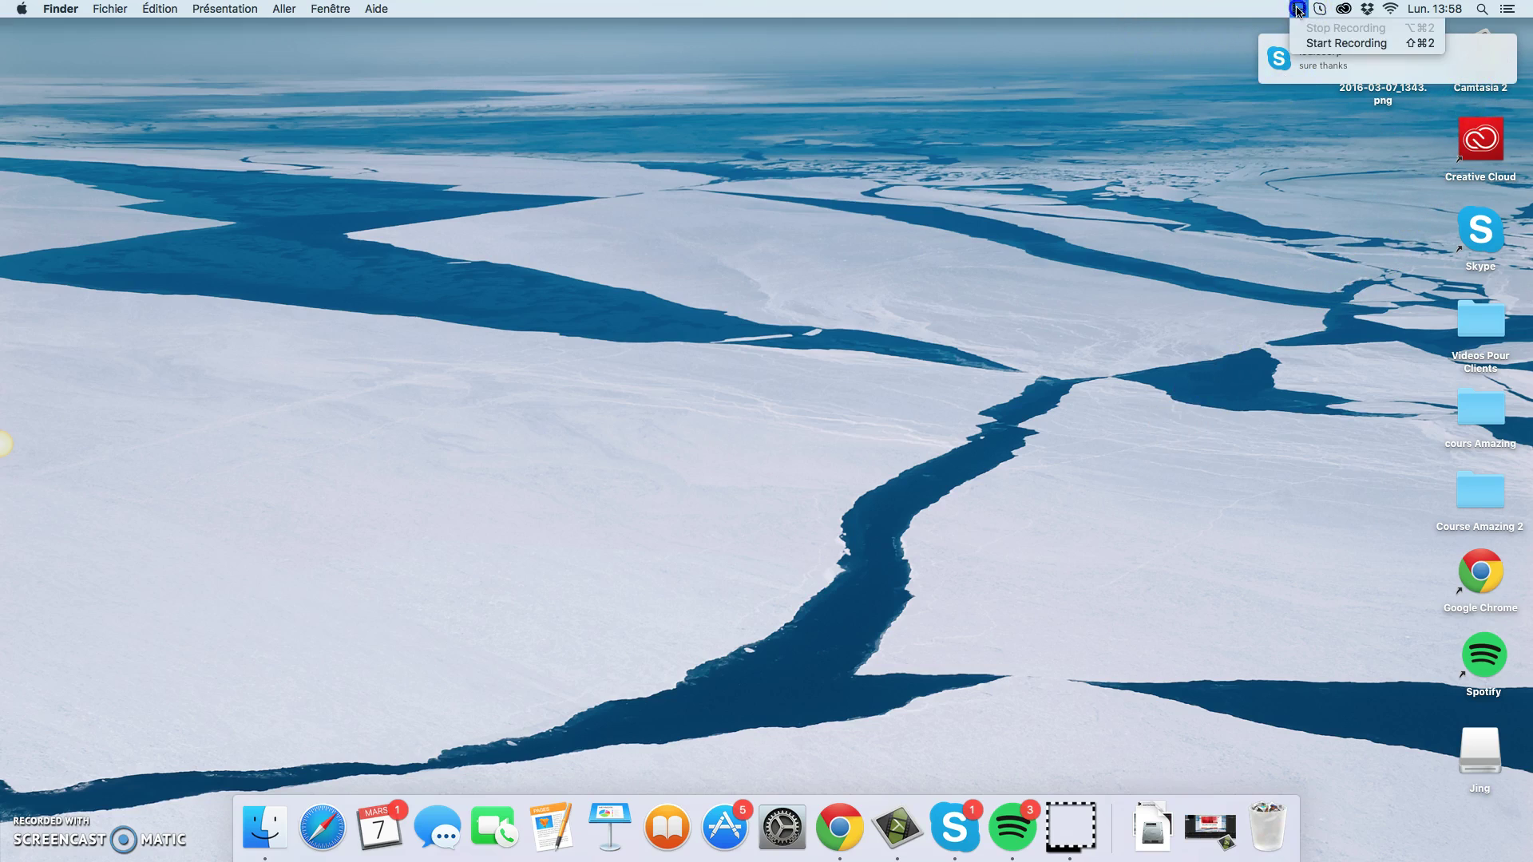
pyautogui.click(1325, 45)
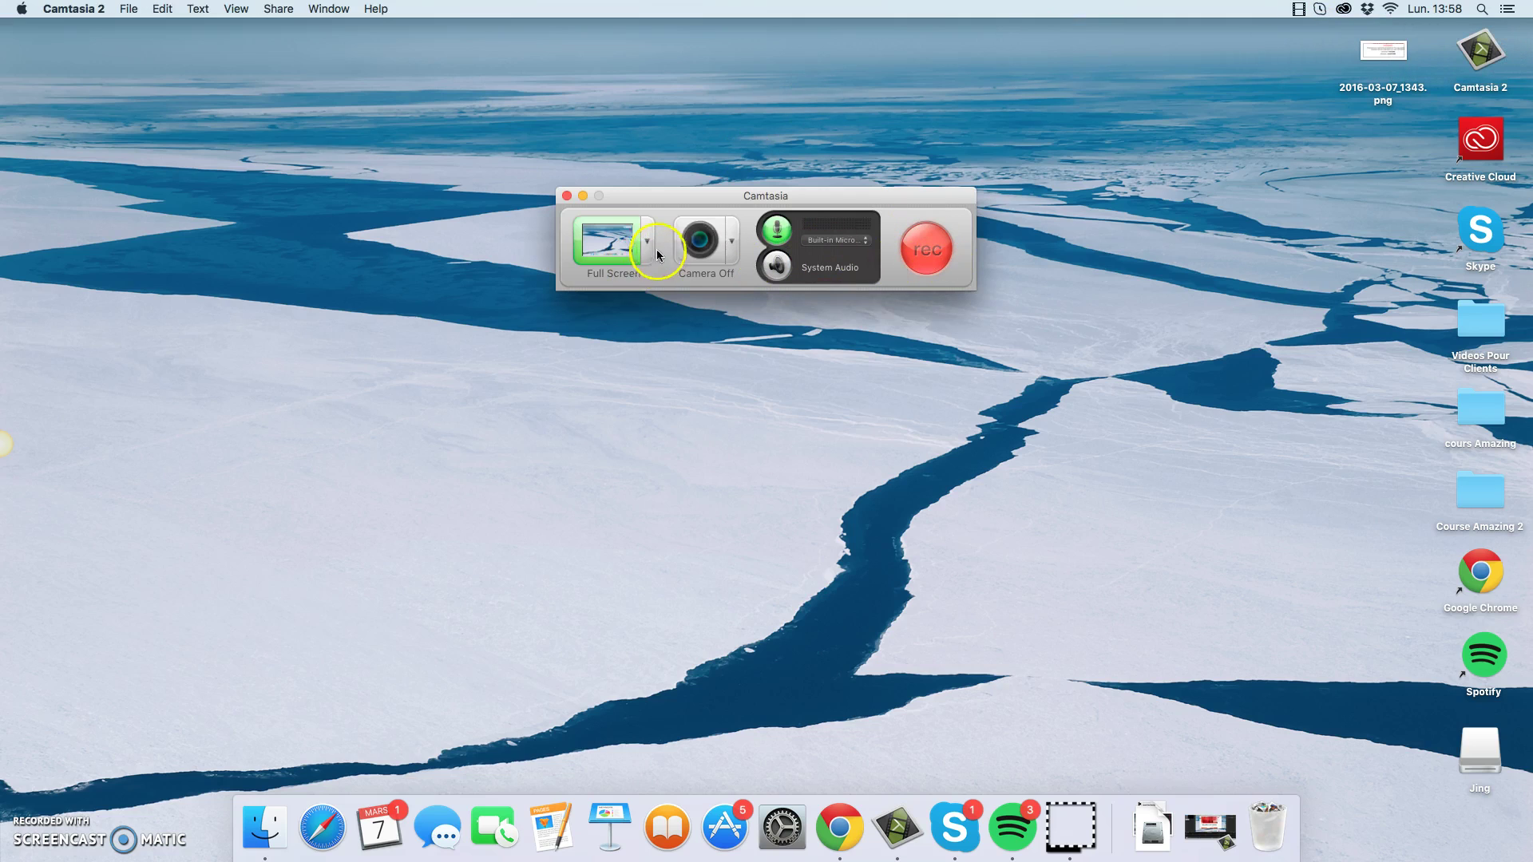
pyautogui.click(928, 265)
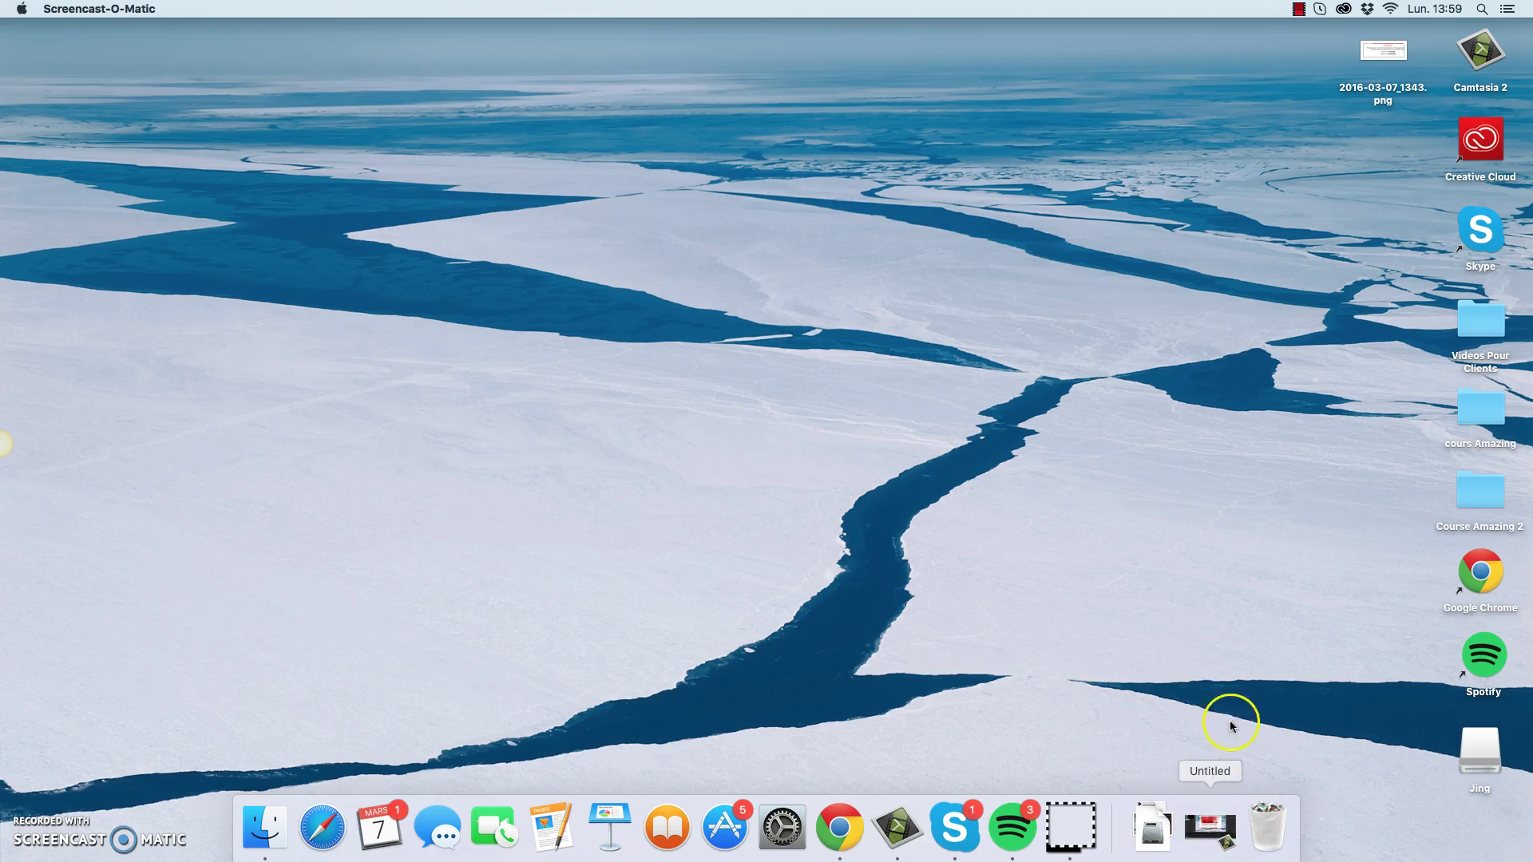
# Step: Restore the Untitled project window, move it up slightly, and preview the existing recording at 0:02:56 on the timeline
pyautogui.click(1213, 834)
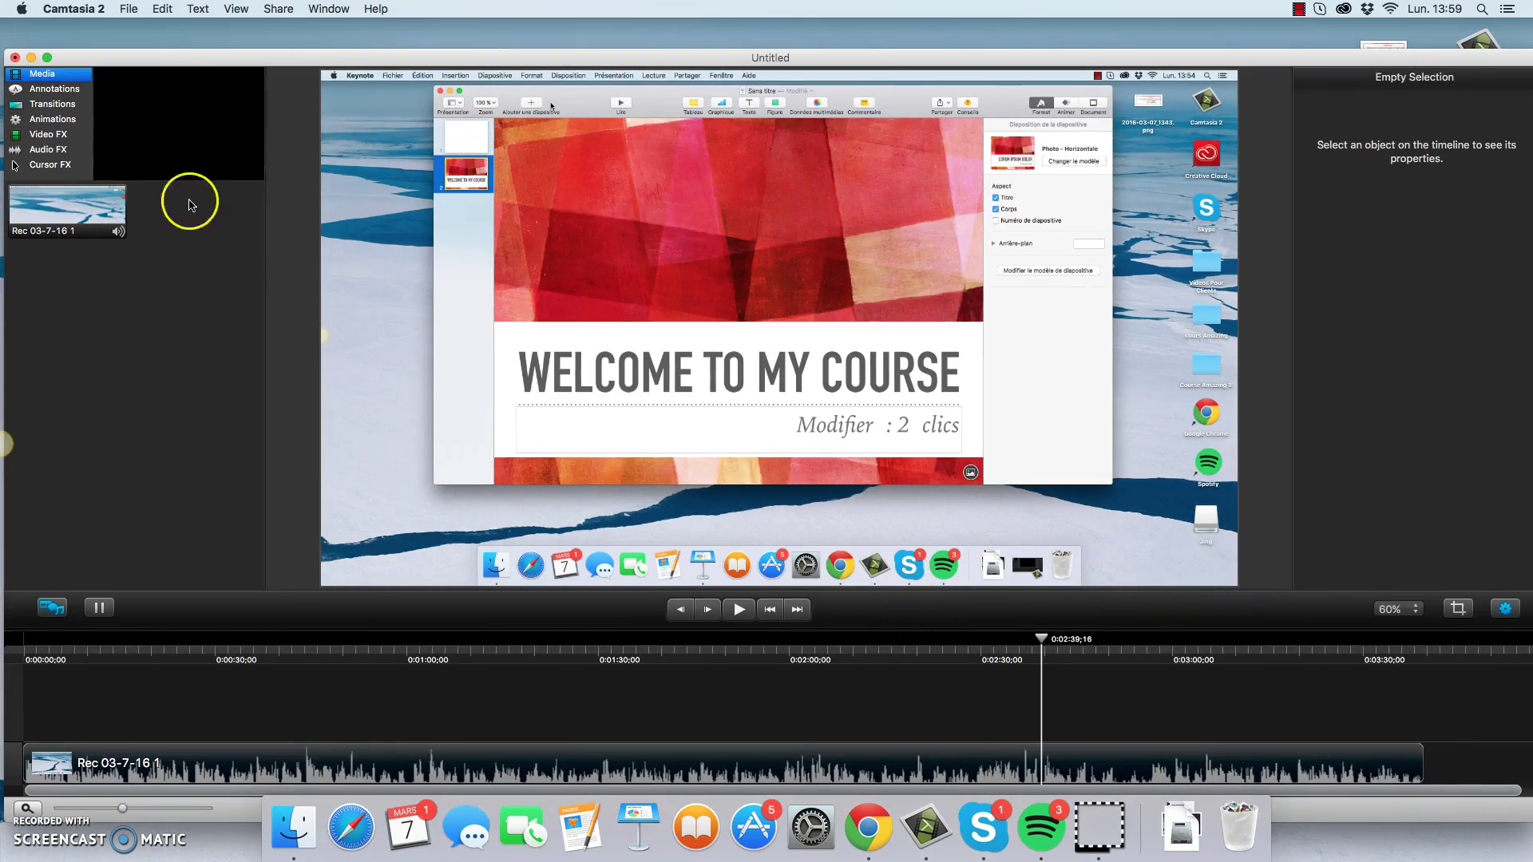
pyautogui.moveTo(190, 64); pyautogui.dragTo(190, 44)
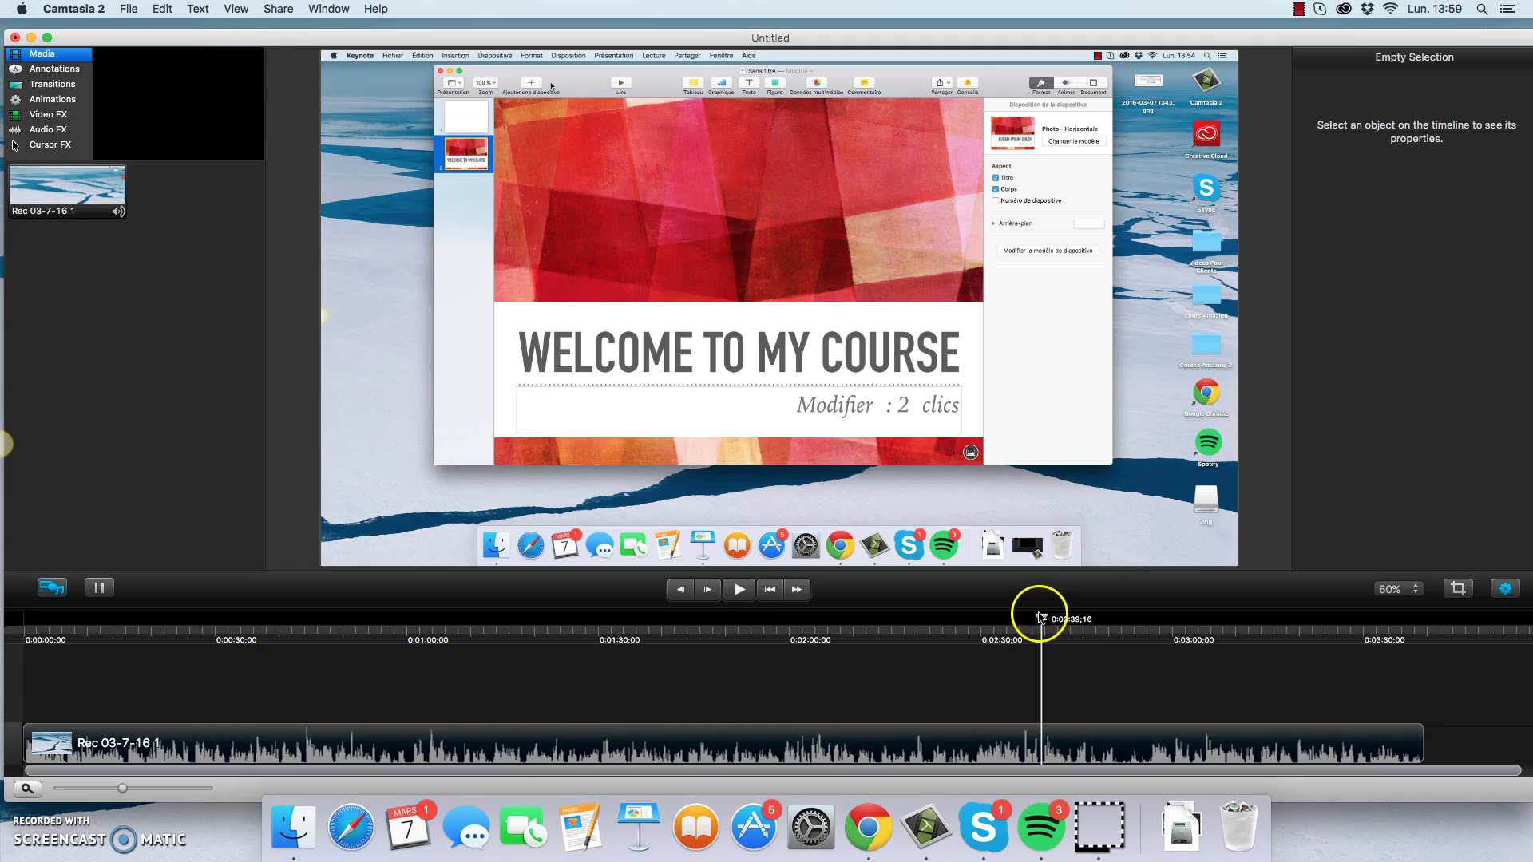
pyautogui.moveTo(1041, 619); pyautogui.dragTo(1142, 658)
# Step: Stop the running recording and delete the newly captured clip from the media bin
pyautogui.click(1299, 9)
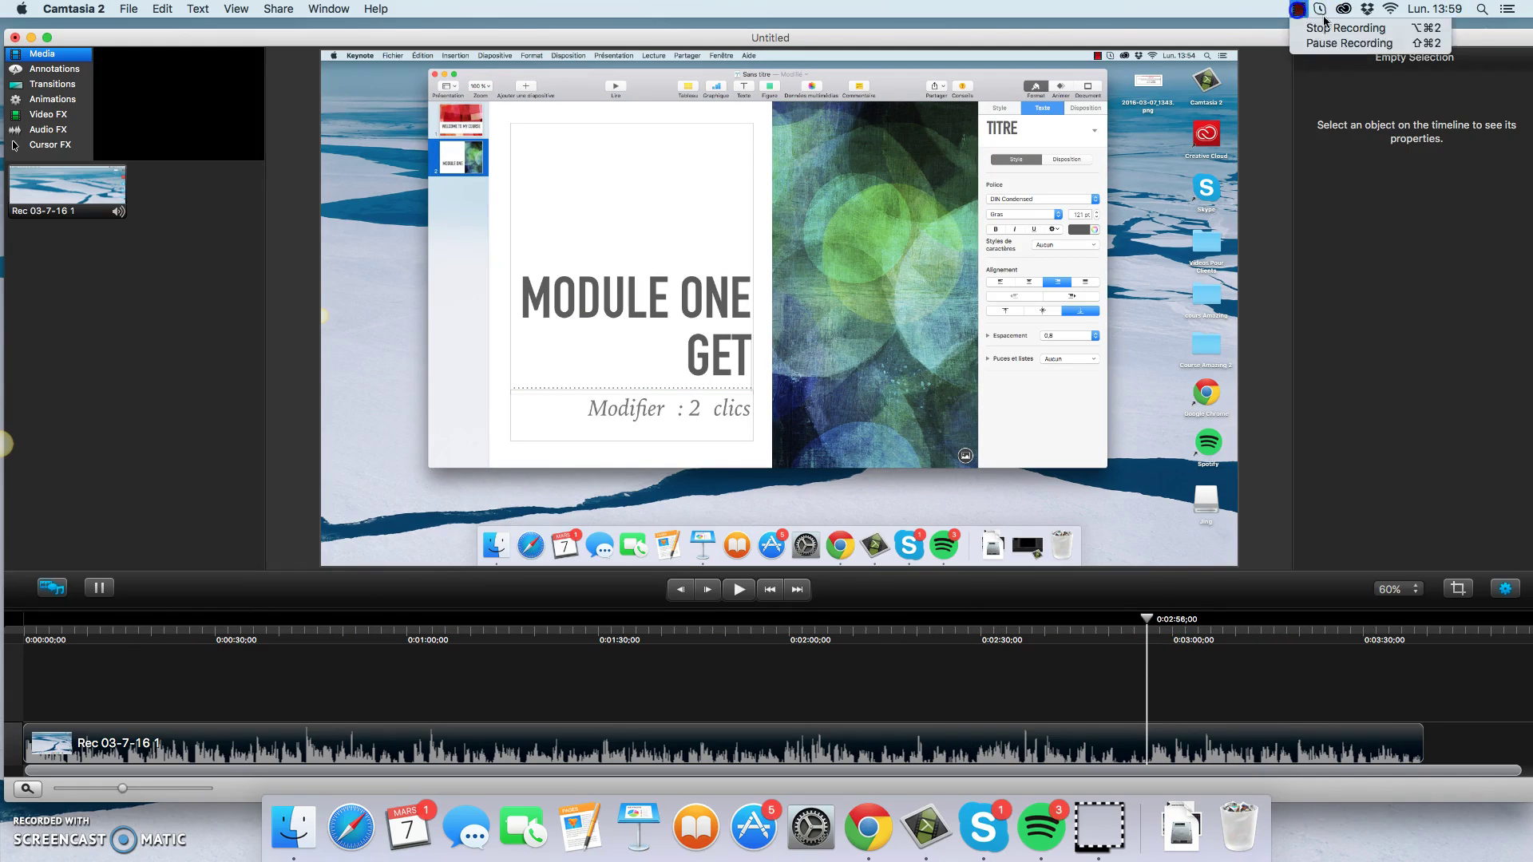
pyautogui.click(1346, 28)
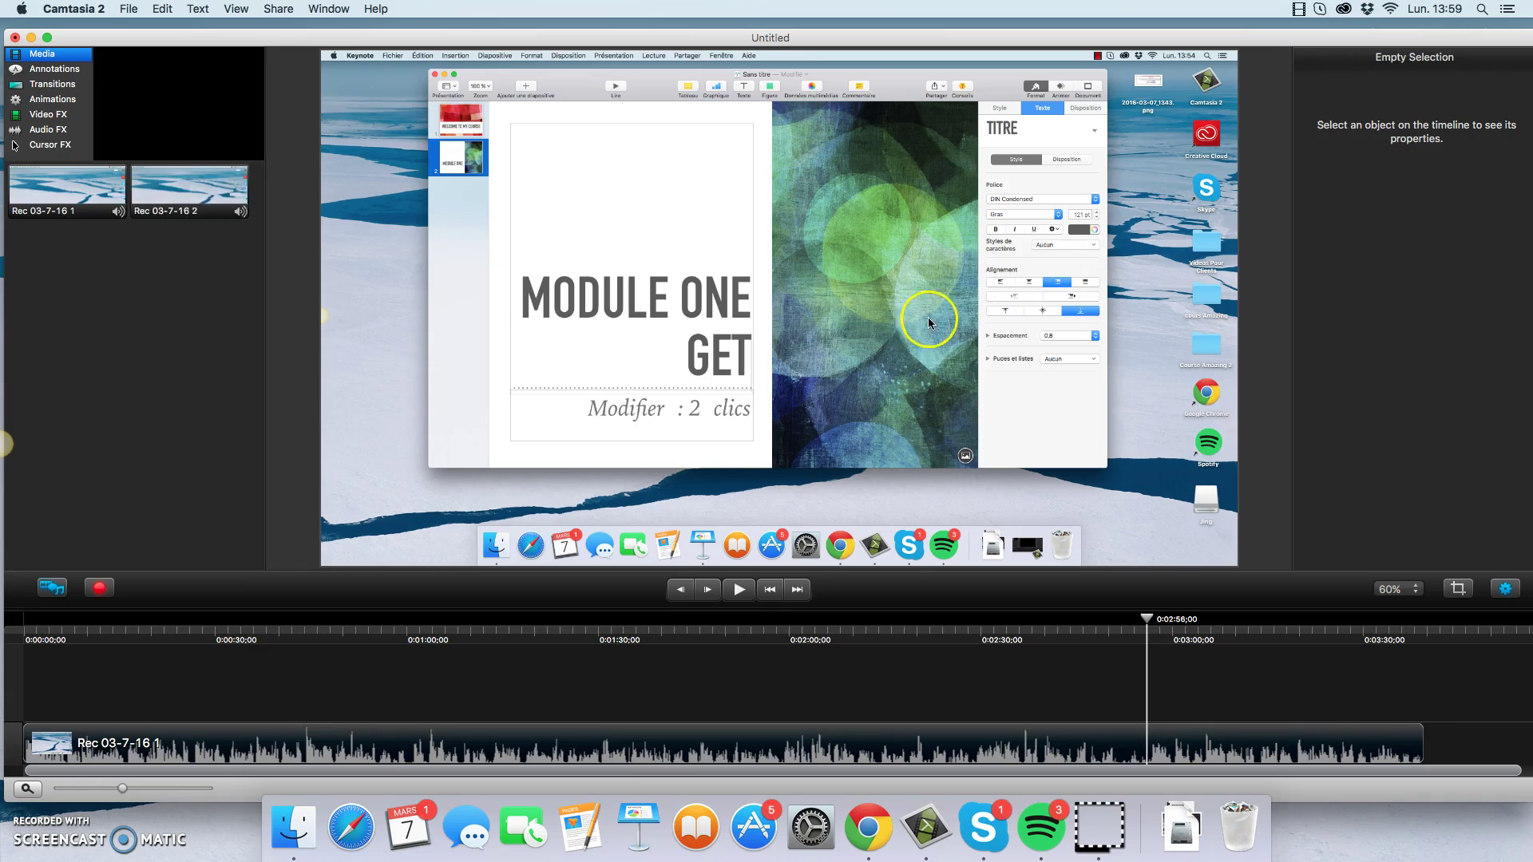
pyautogui.click(221, 207)
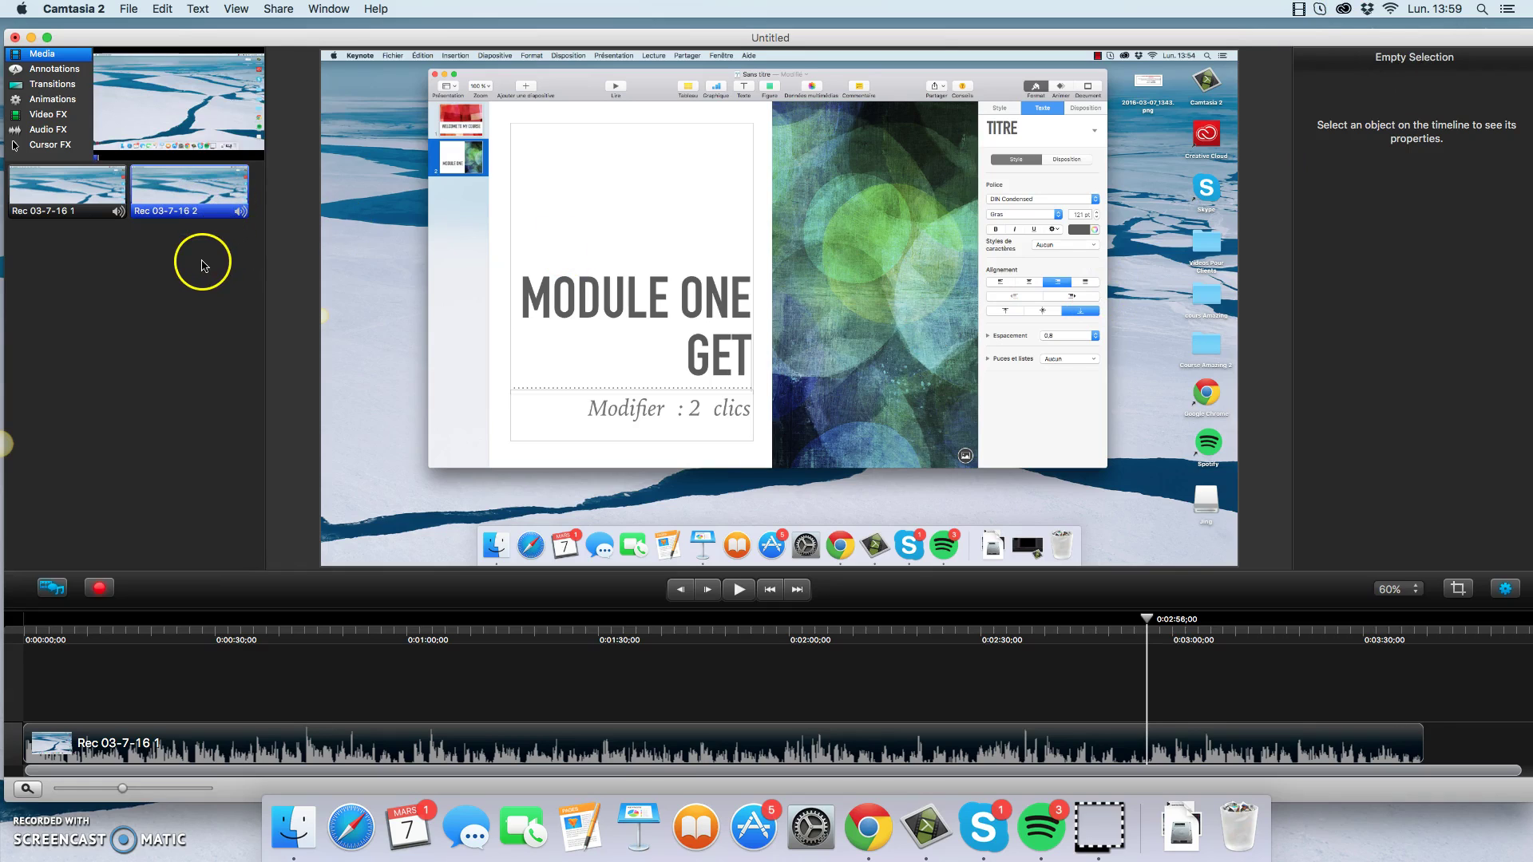
pyautogui.press('Delete')
# Step: Try to place the Rec 03-7-16 1 clip from the media bin on the track above the existing recording
pyautogui.moveTo(1147, 621); pyautogui.dragTo(1177, 623)
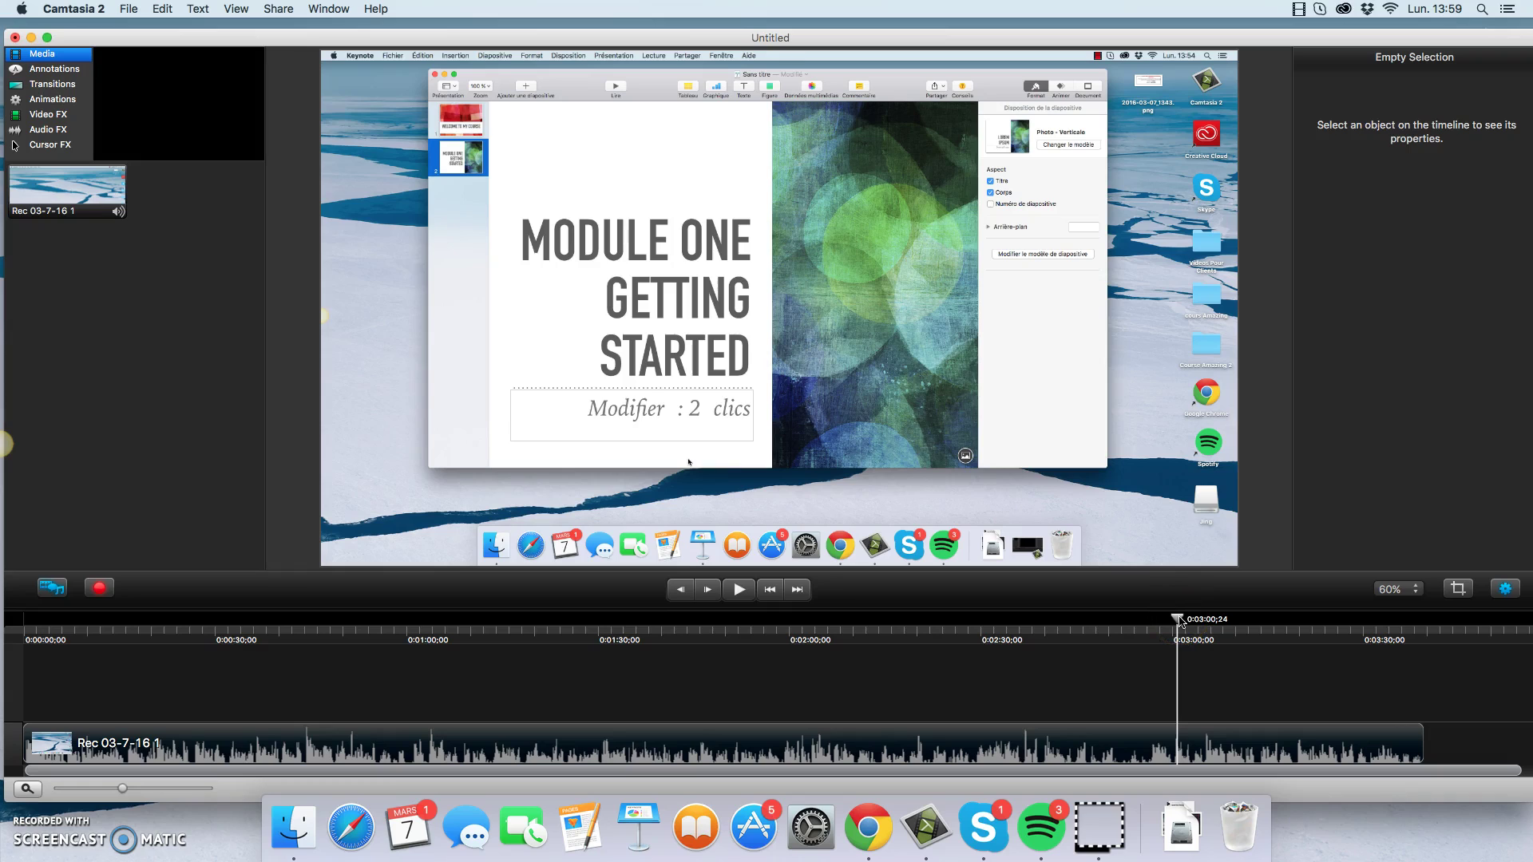
pyautogui.click(56, 229)
pyautogui.click(51, 59)
pyautogui.click(68, 195)
pyautogui.moveTo(68, 195); pyautogui.dragTo(215, 609)
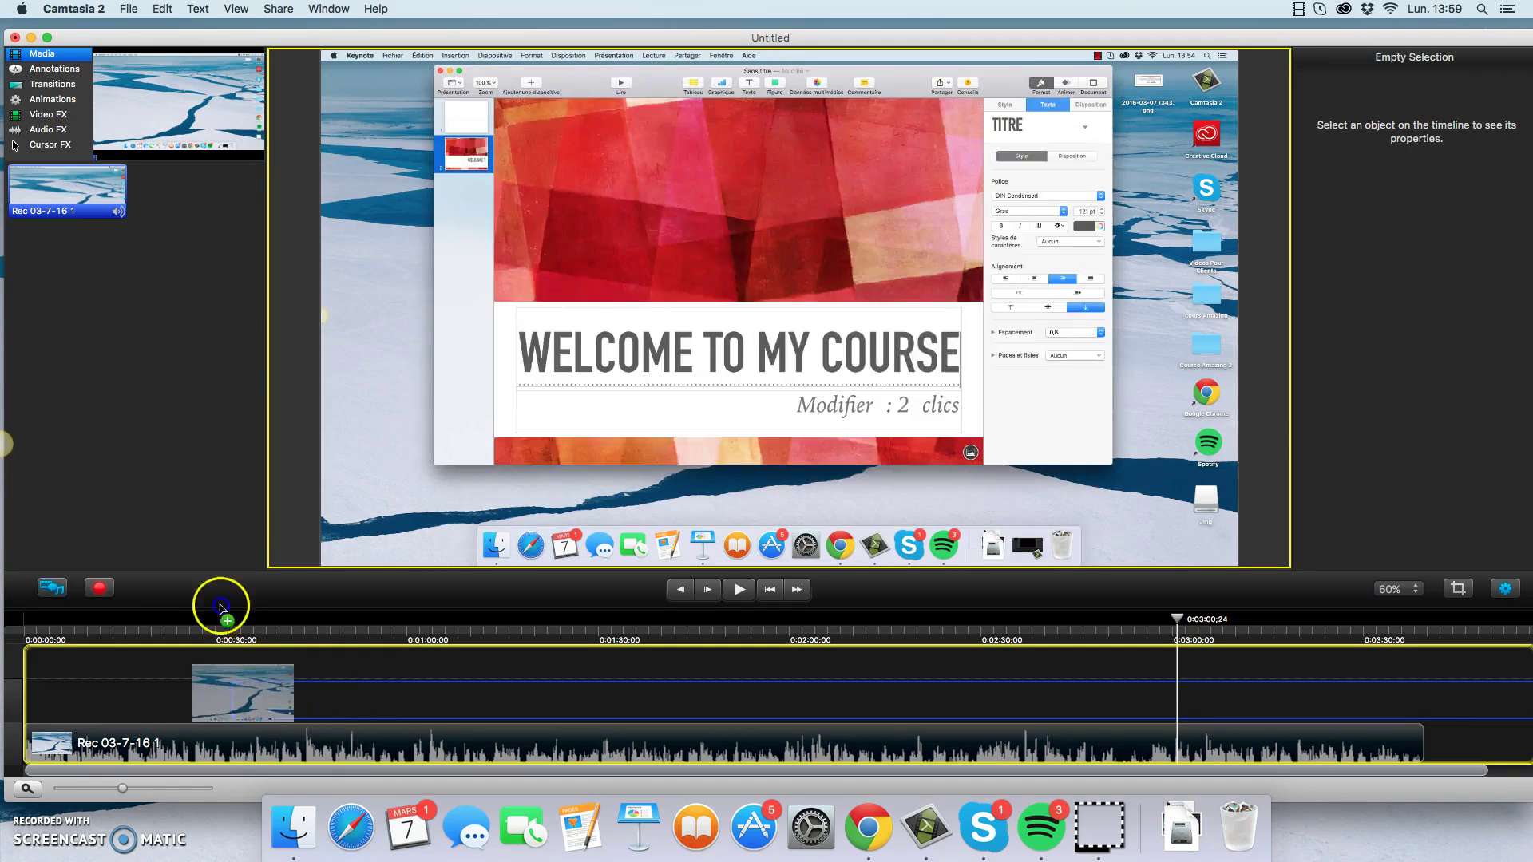
# Step: Preview the recording at 0:01:27 and 0:01:56 on the timeline, and look at the start-recording option
pyautogui.click(583, 631)
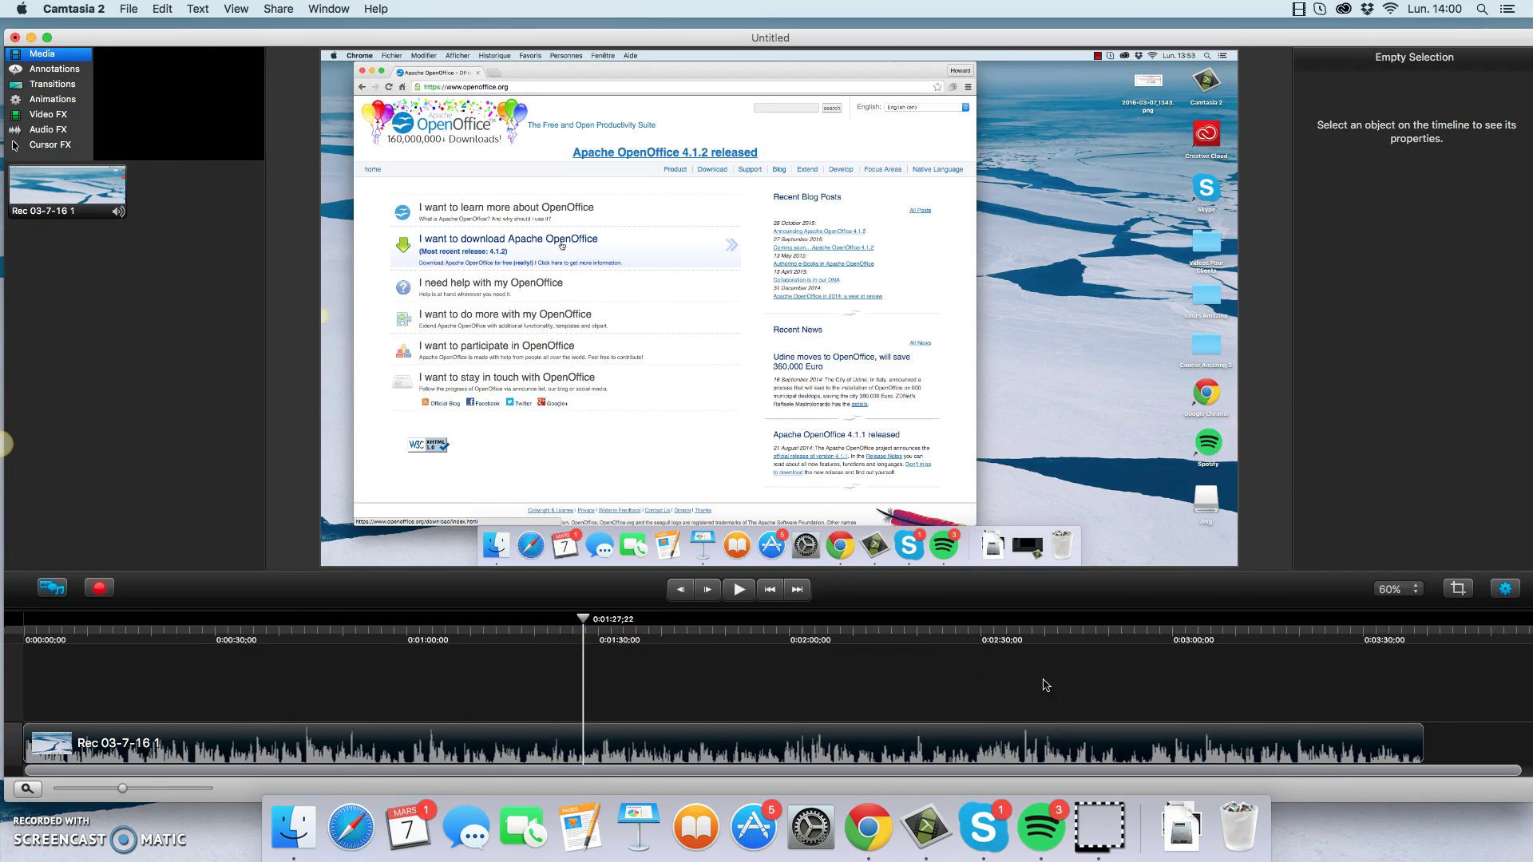
pyautogui.moveTo(584, 619); pyautogui.dragTo(767, 623)
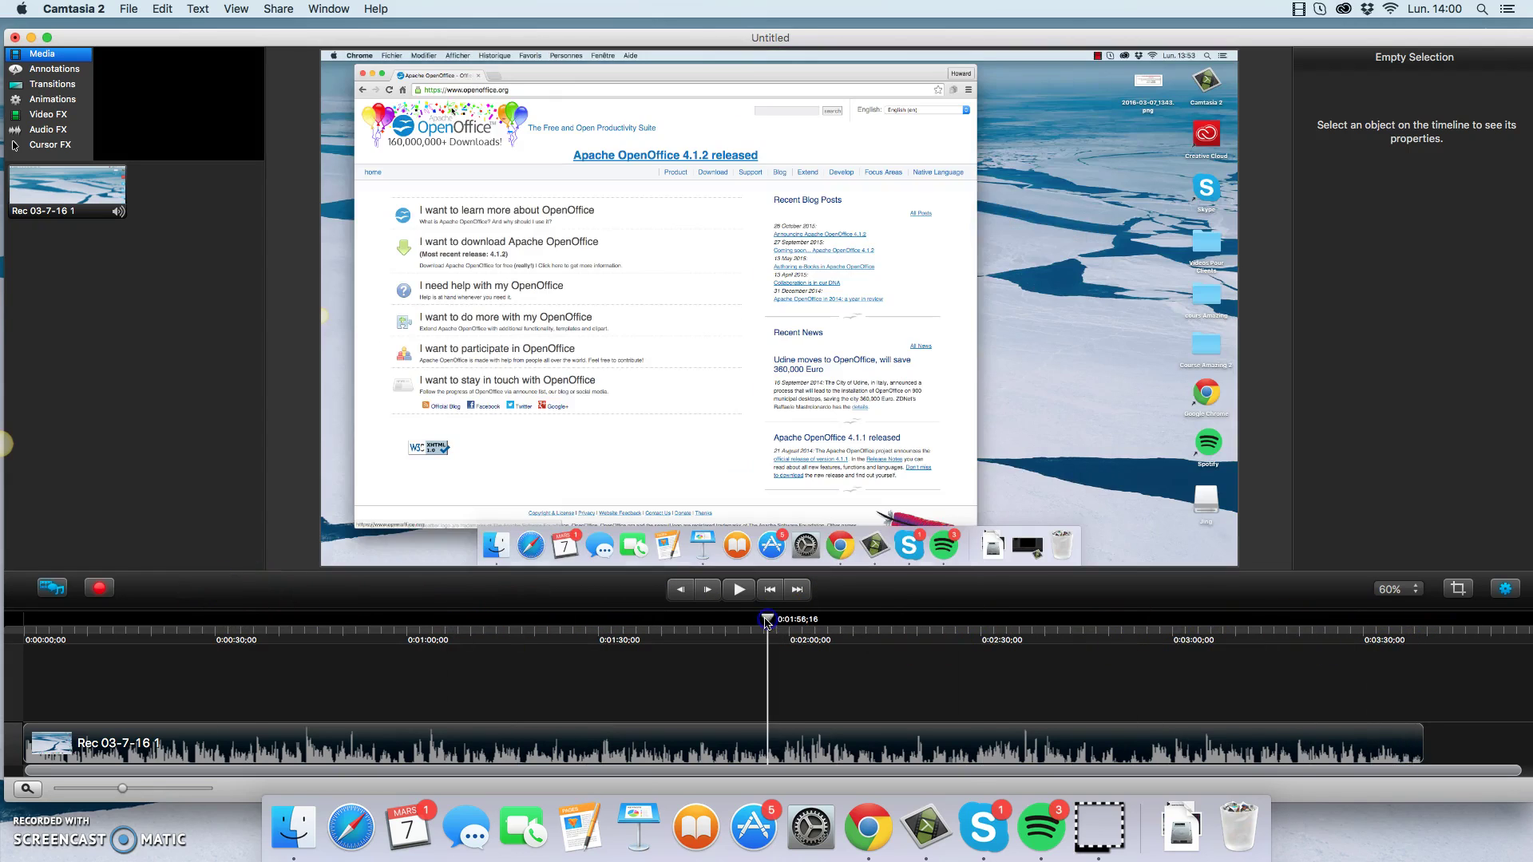
pyautogui.click(868, 597)
pyautogui.click(1298, 9)
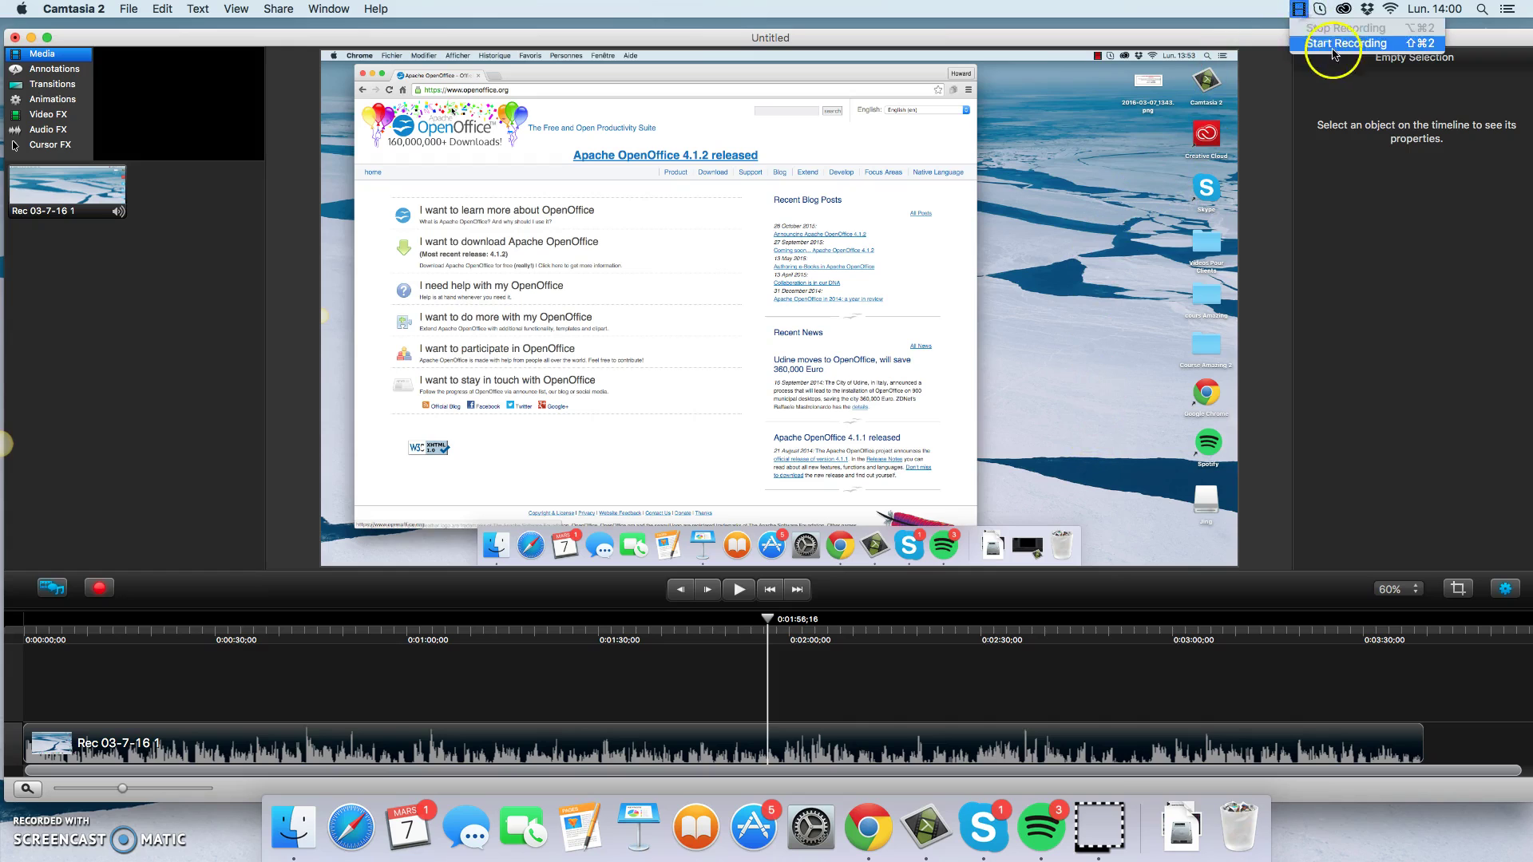
pyautogui.click(1275, 36)
# Step: Mark the last seconds of the recording as a timeline region, preview frames just before it, and clear the selection
pyautogui.moveTo(765, 627); pyautogui.dragTo(1423, 625)
pyautogui.click(1316, 621)
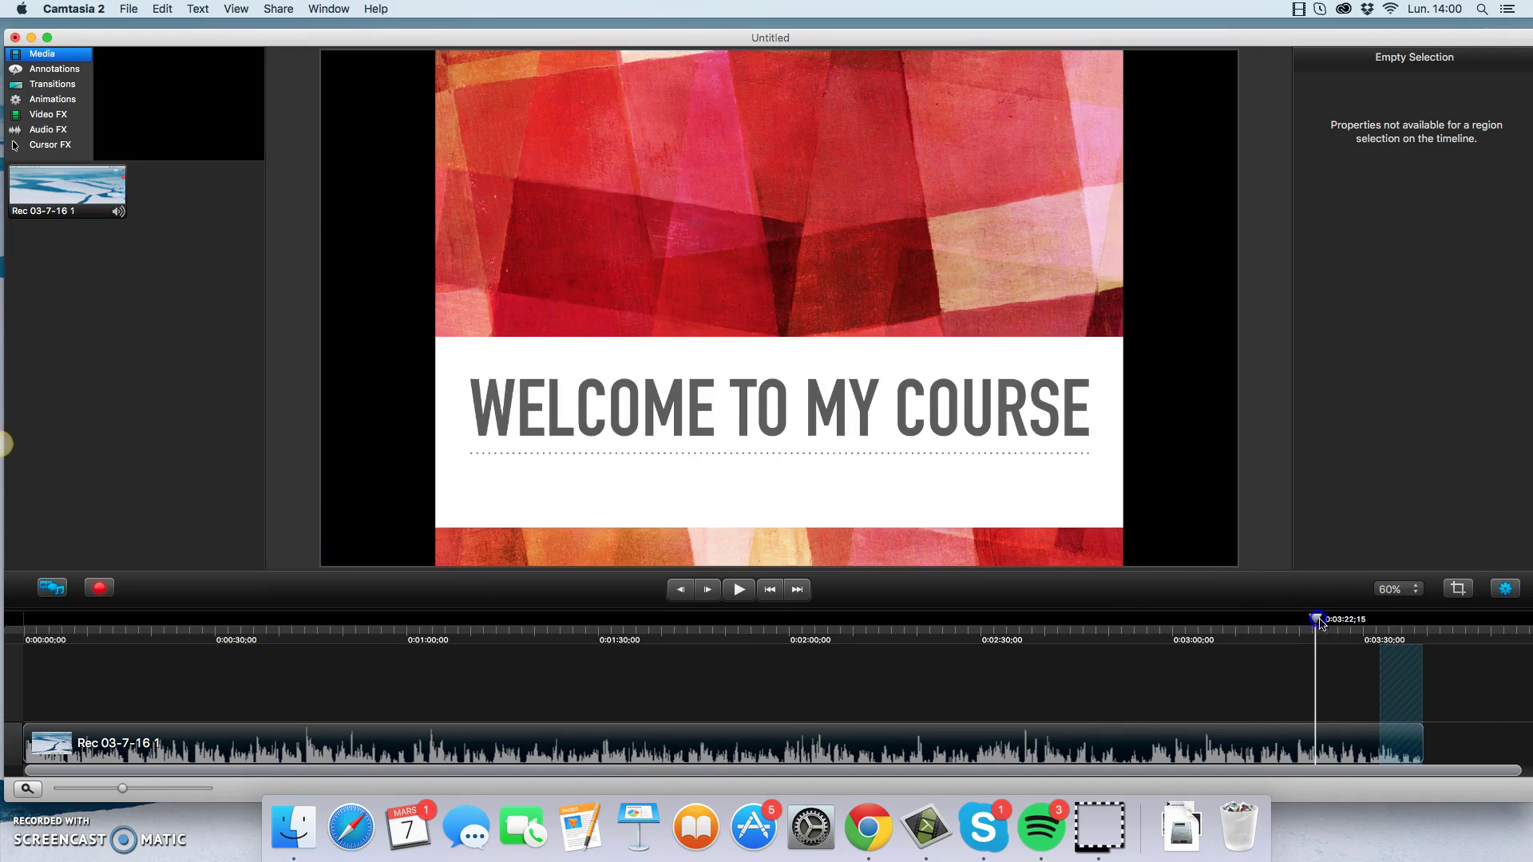
pyautogui.click(1399, 698)
pyautogui.click(1389, 631)
pyautogui.click(1357, 631)
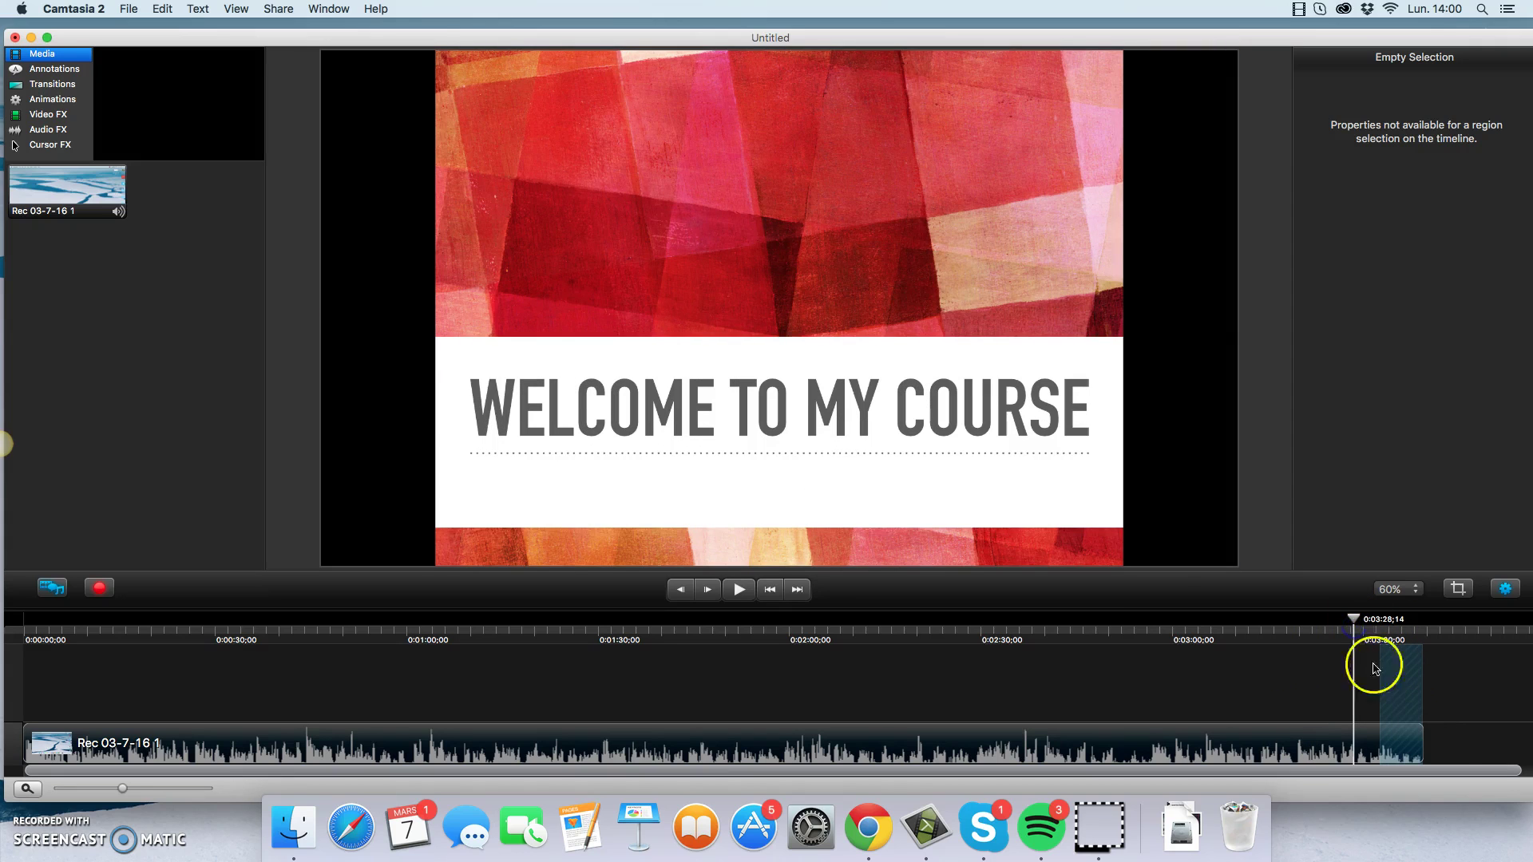
pyautogui.click(1404, 696)
pyautogui.click(1311, 637)
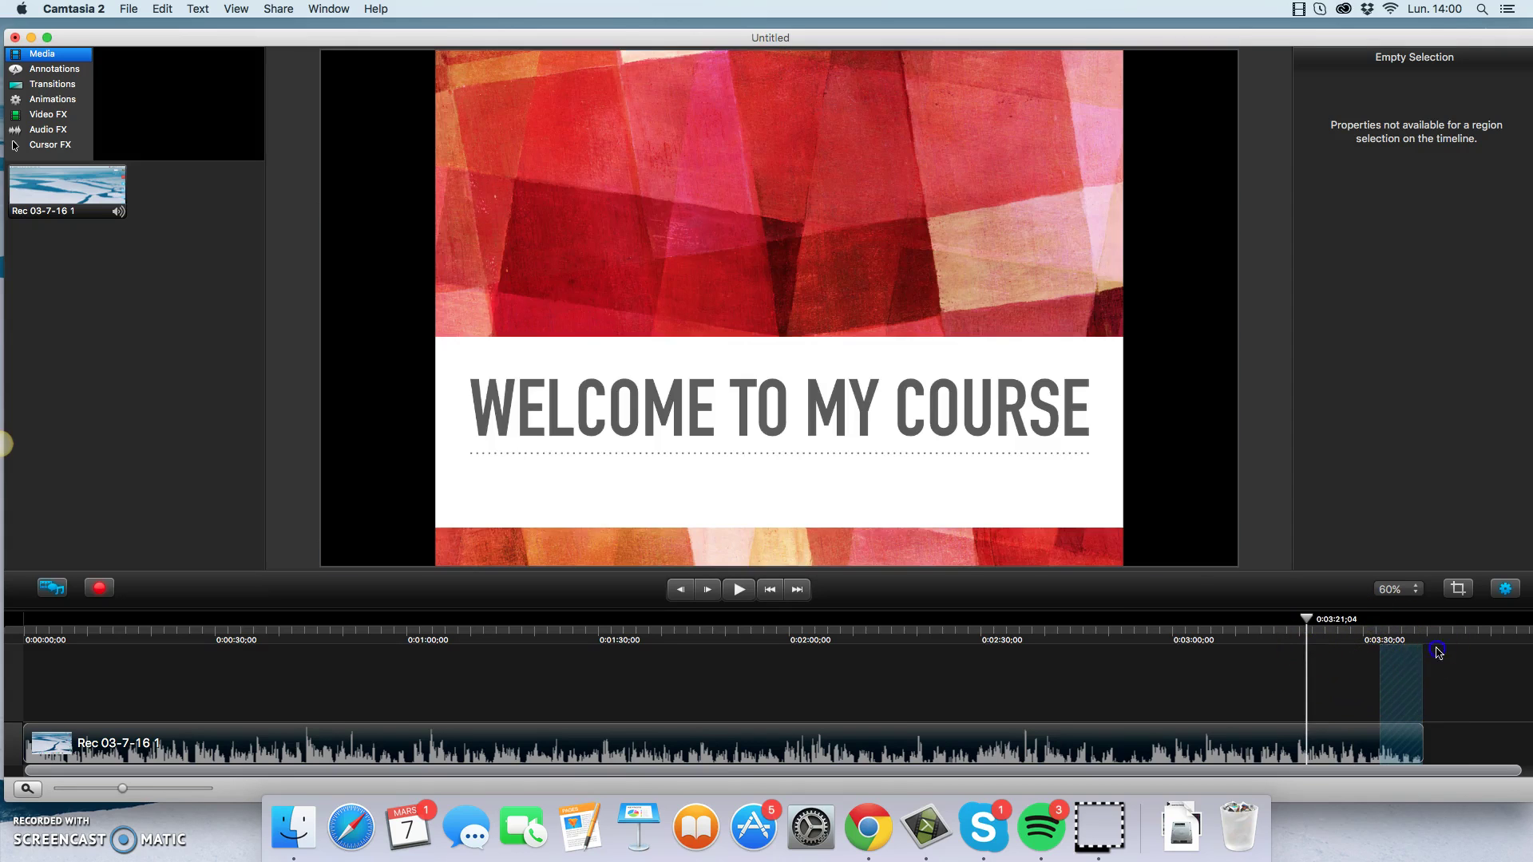
pyautogui.click(1437, 650)
# Step: Mark a short timeline region ending at 0:02:30;02, and leave the playhead at 0:02:01;25 with the region cleared
pyautogui.click(959, 636)
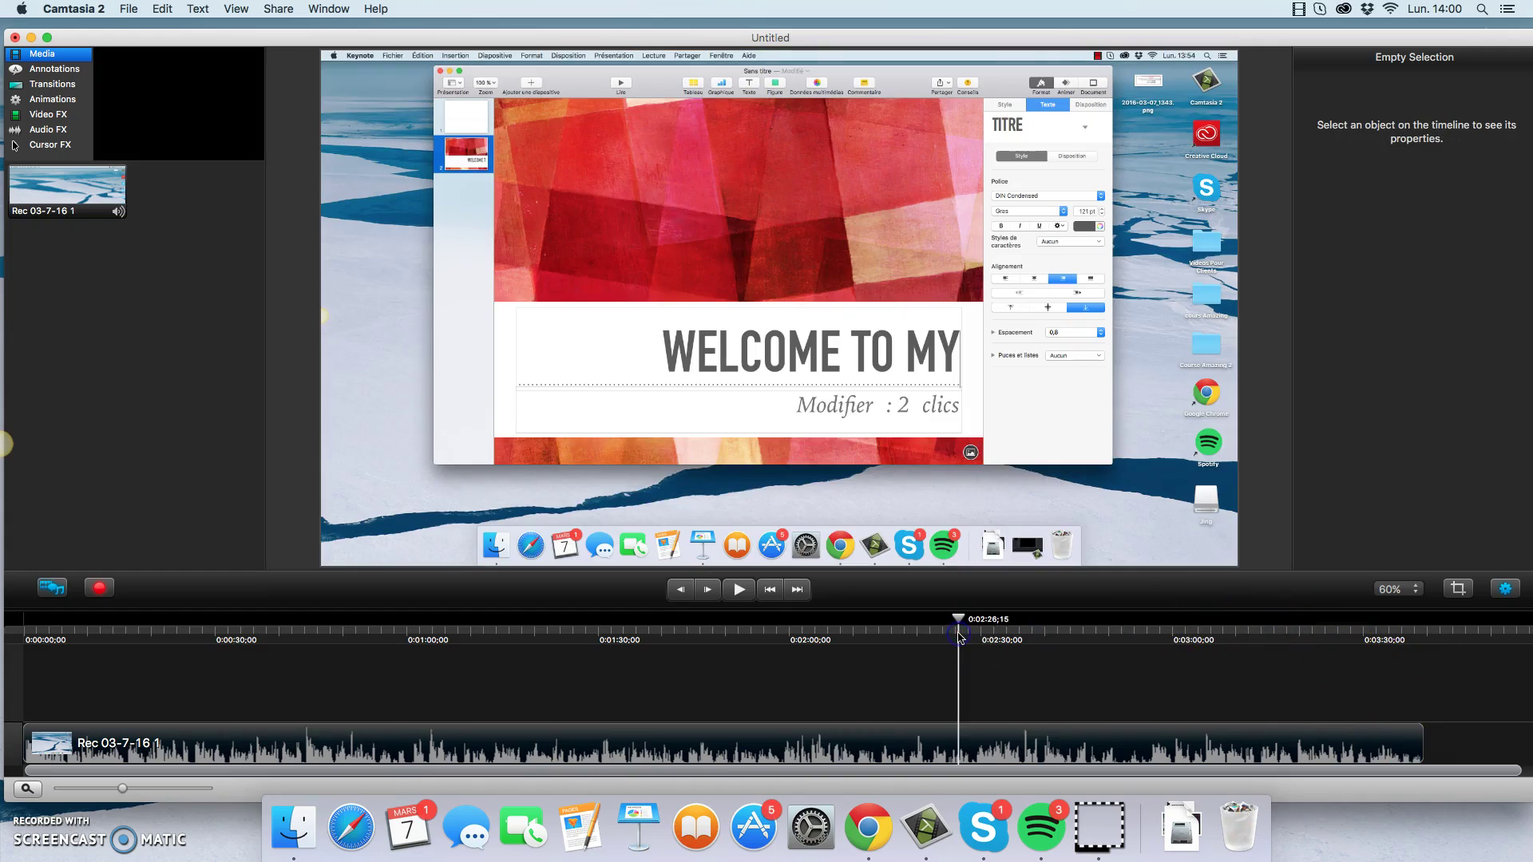
pyautogui.moveTo(959, 618)
pyautogui.mouseDown()
pyautogui.moveTo(985, 620)
pyautogui.moveTo(940, 623)
pyautogui.moveTo(981, 622)
pyautogui.mouseUp()
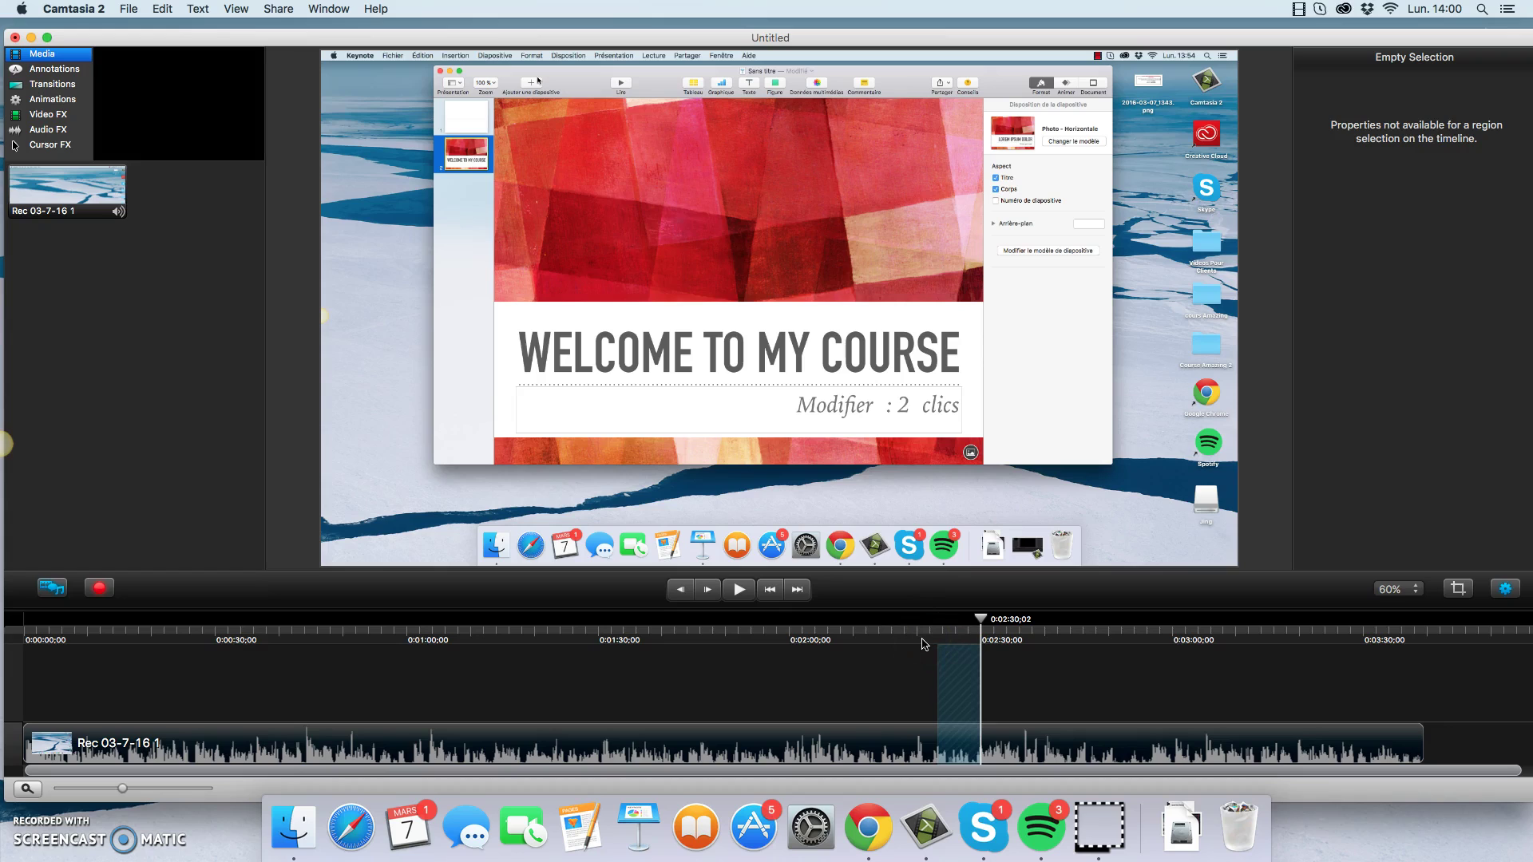
pyautogui.moveTo(979, 619); pyautogui.dragTo(802, 623)
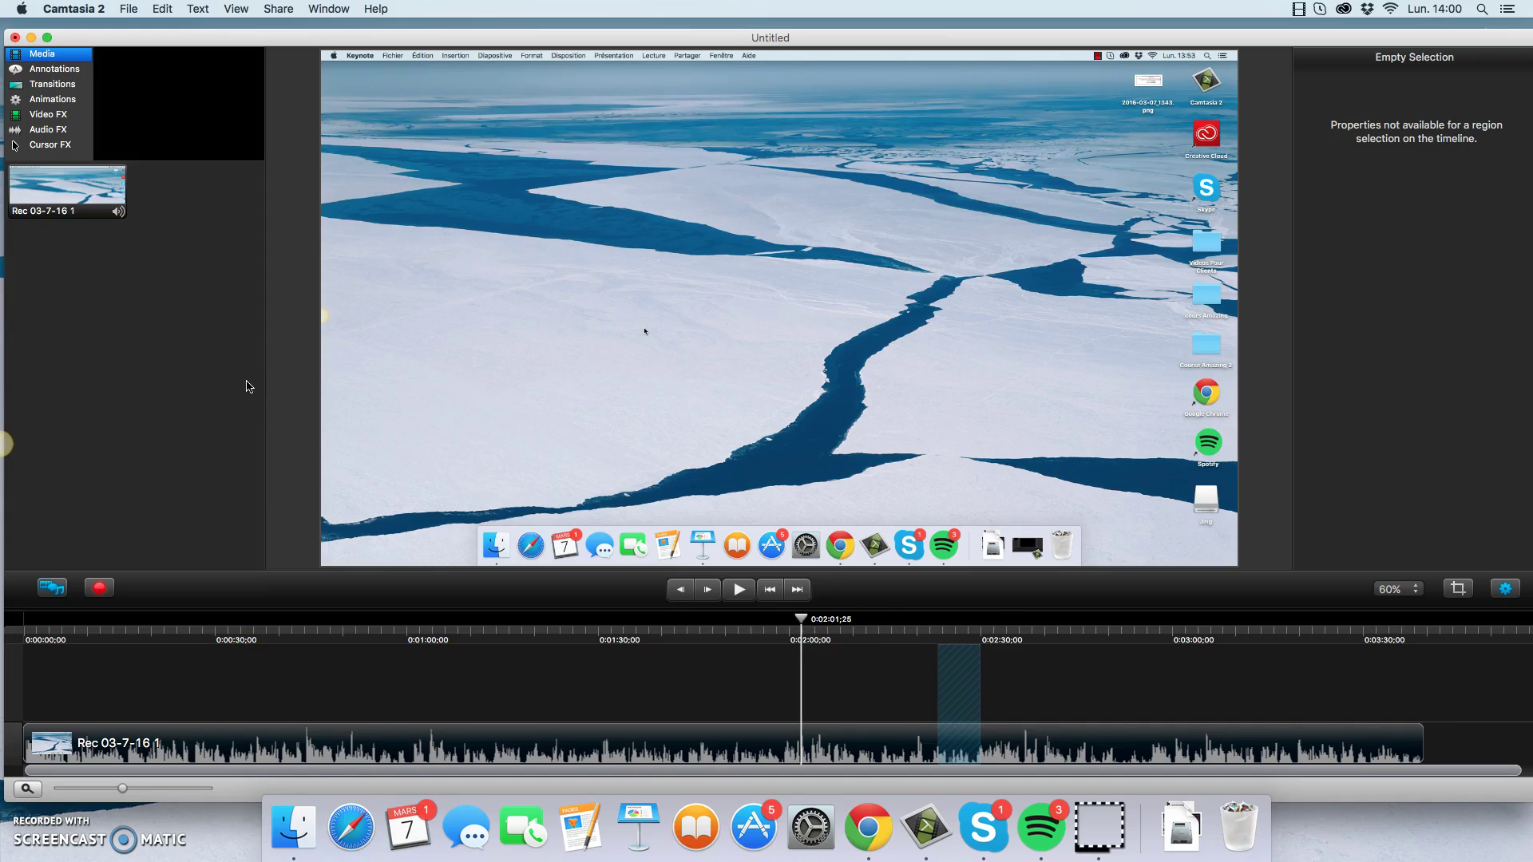
pyautogui.click(961, 674)
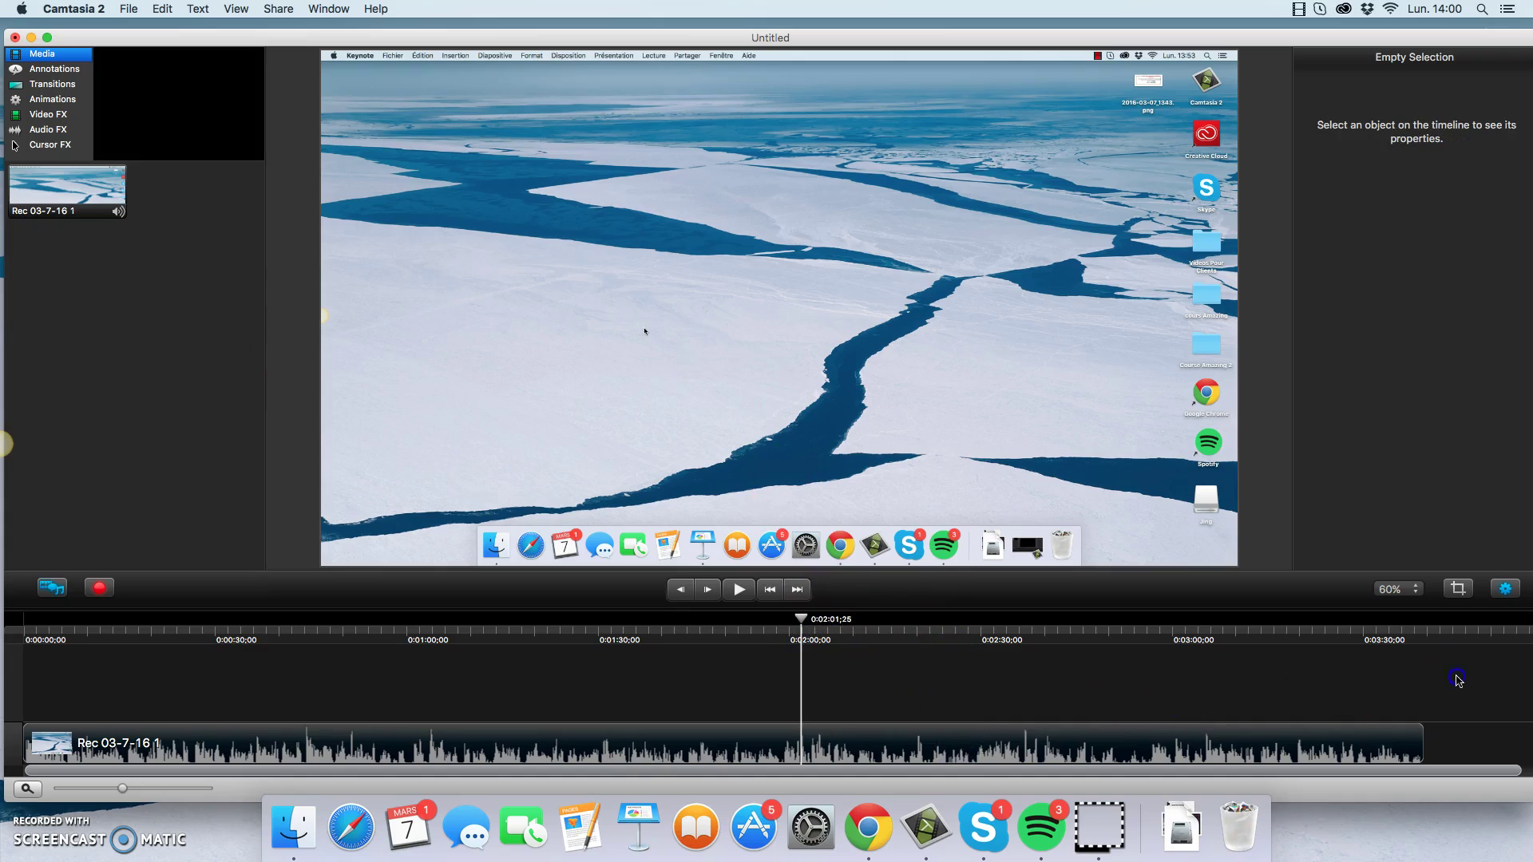
# Step: Apply the Highlight cursor effect to the recording
pyautogui.click(51, 144)
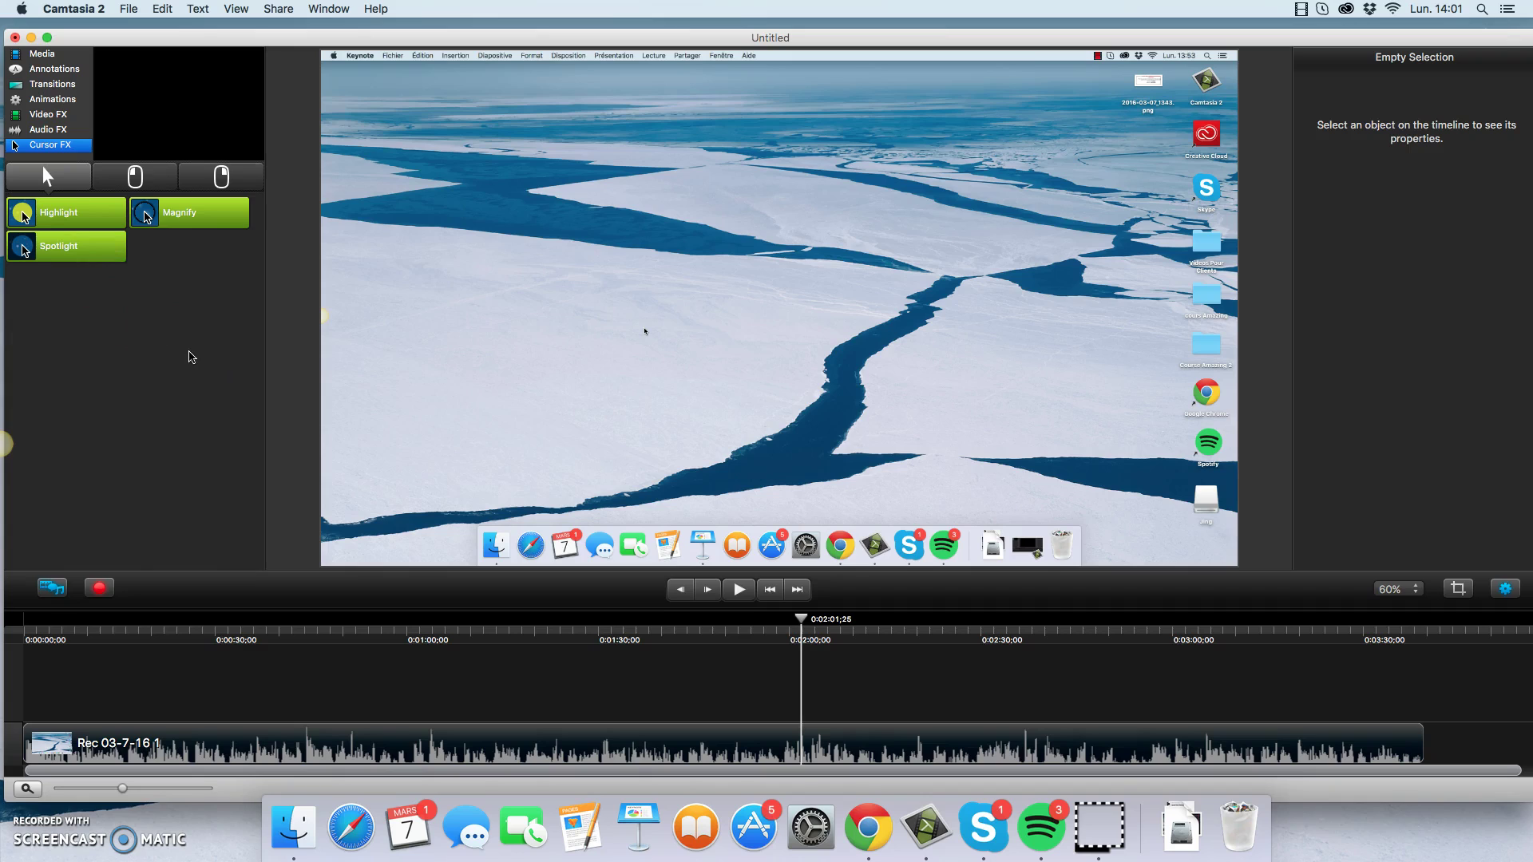
pyautogui.moveTo(58, 214); pyautogui.dragTo(843, 319)
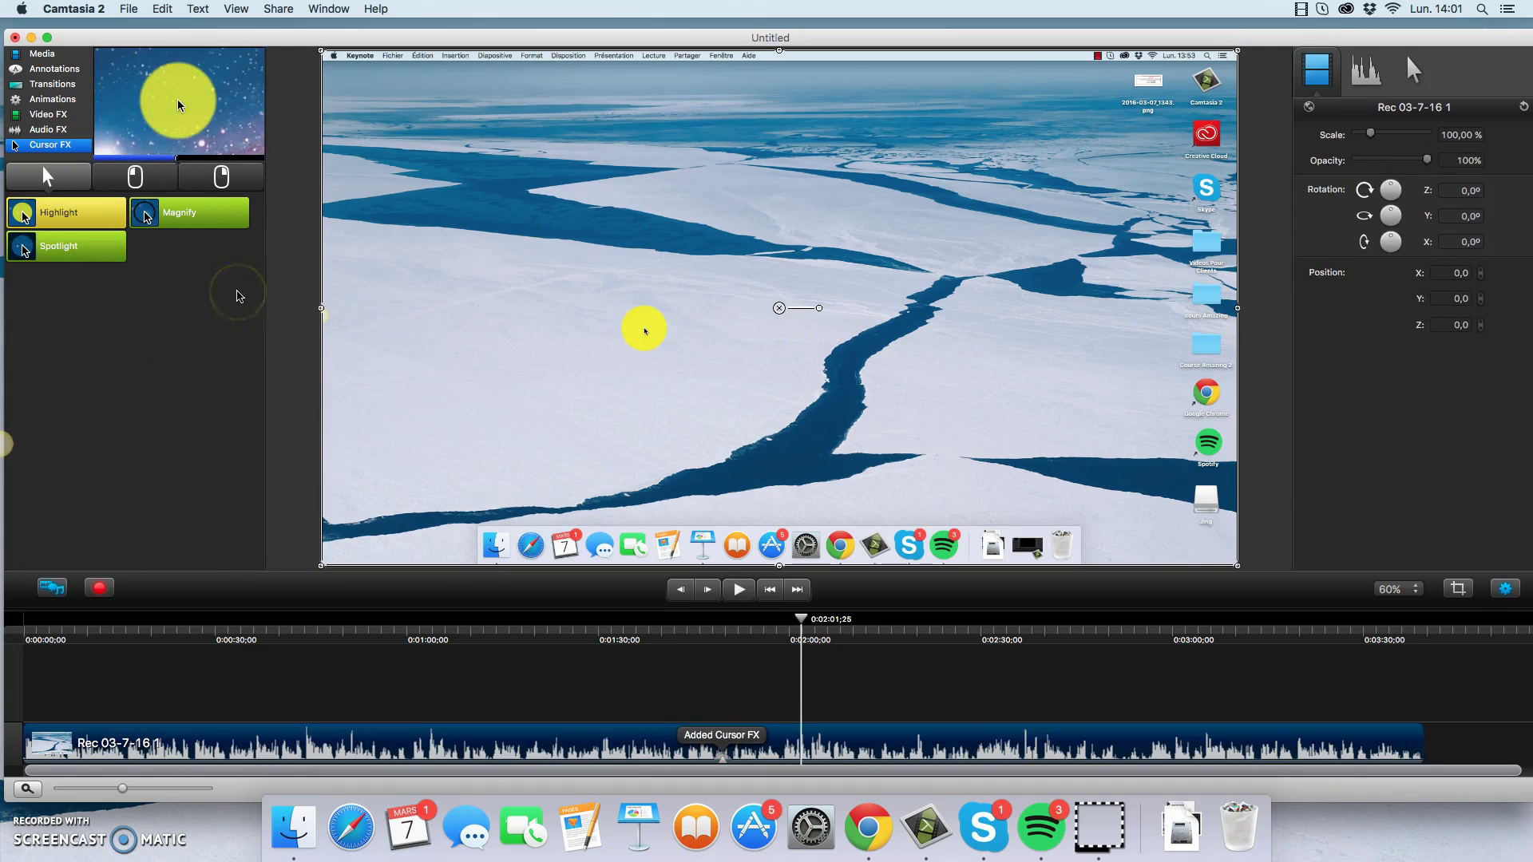
pyautogui.click(237, 295)
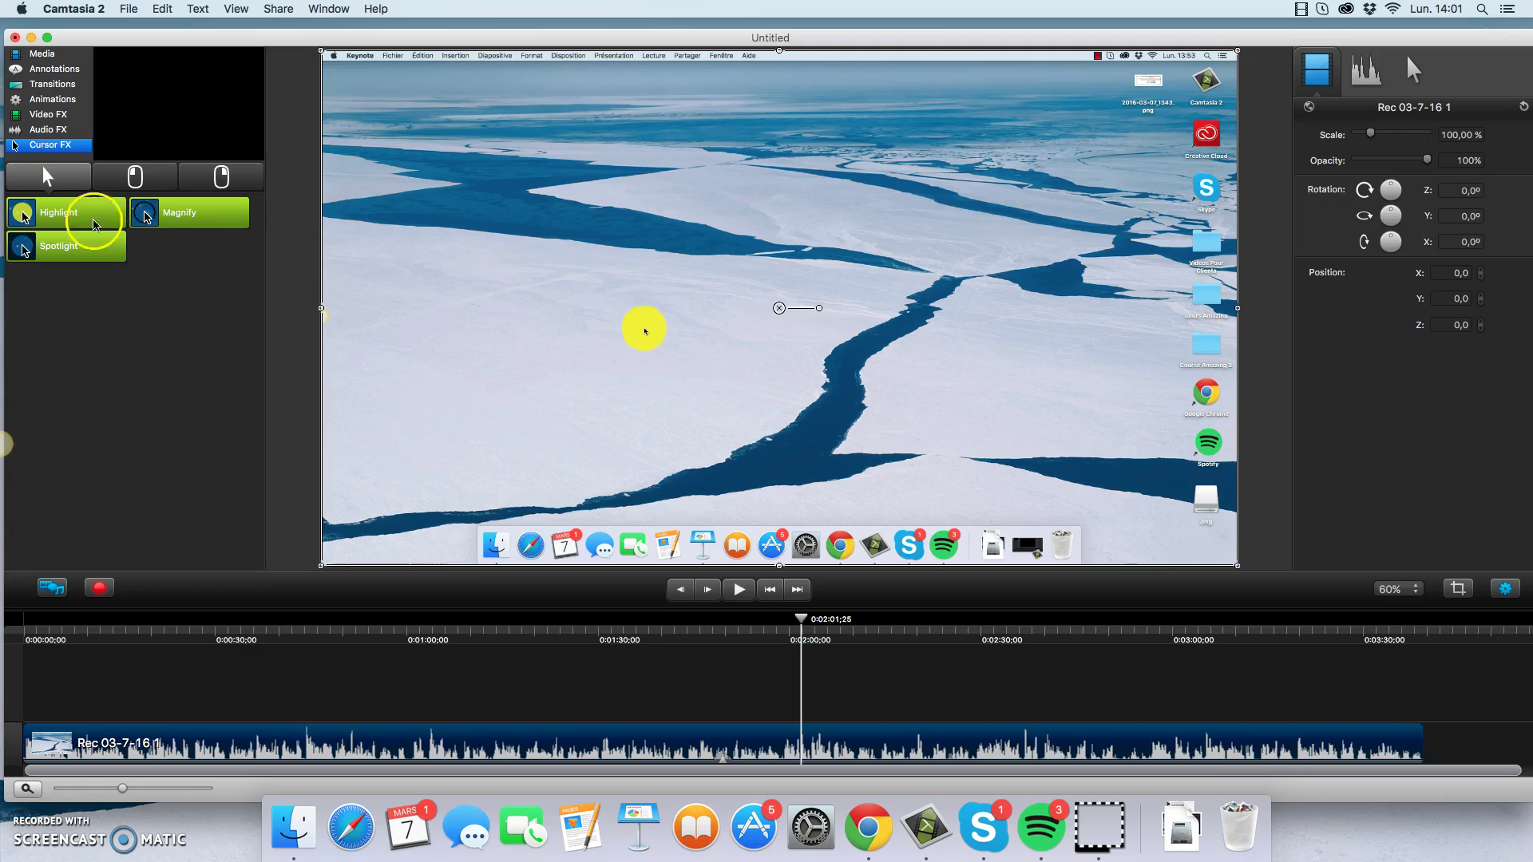
# Step: Look over the audio and video effects, and apply the Sepia video effect to the recording
pyautogui.click(54, 133)
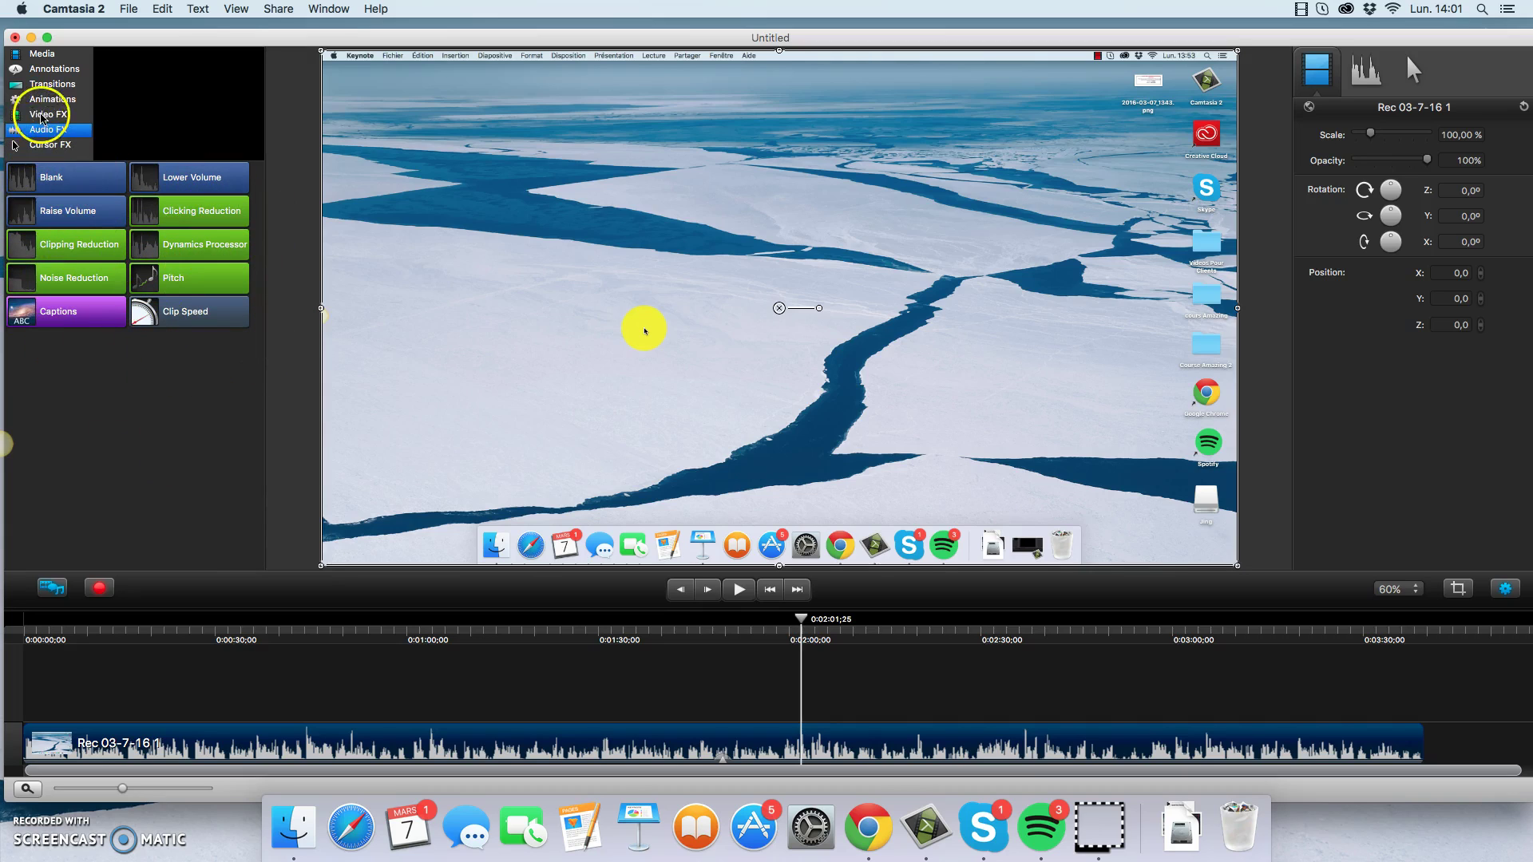
pyautogui.click(43, 117)
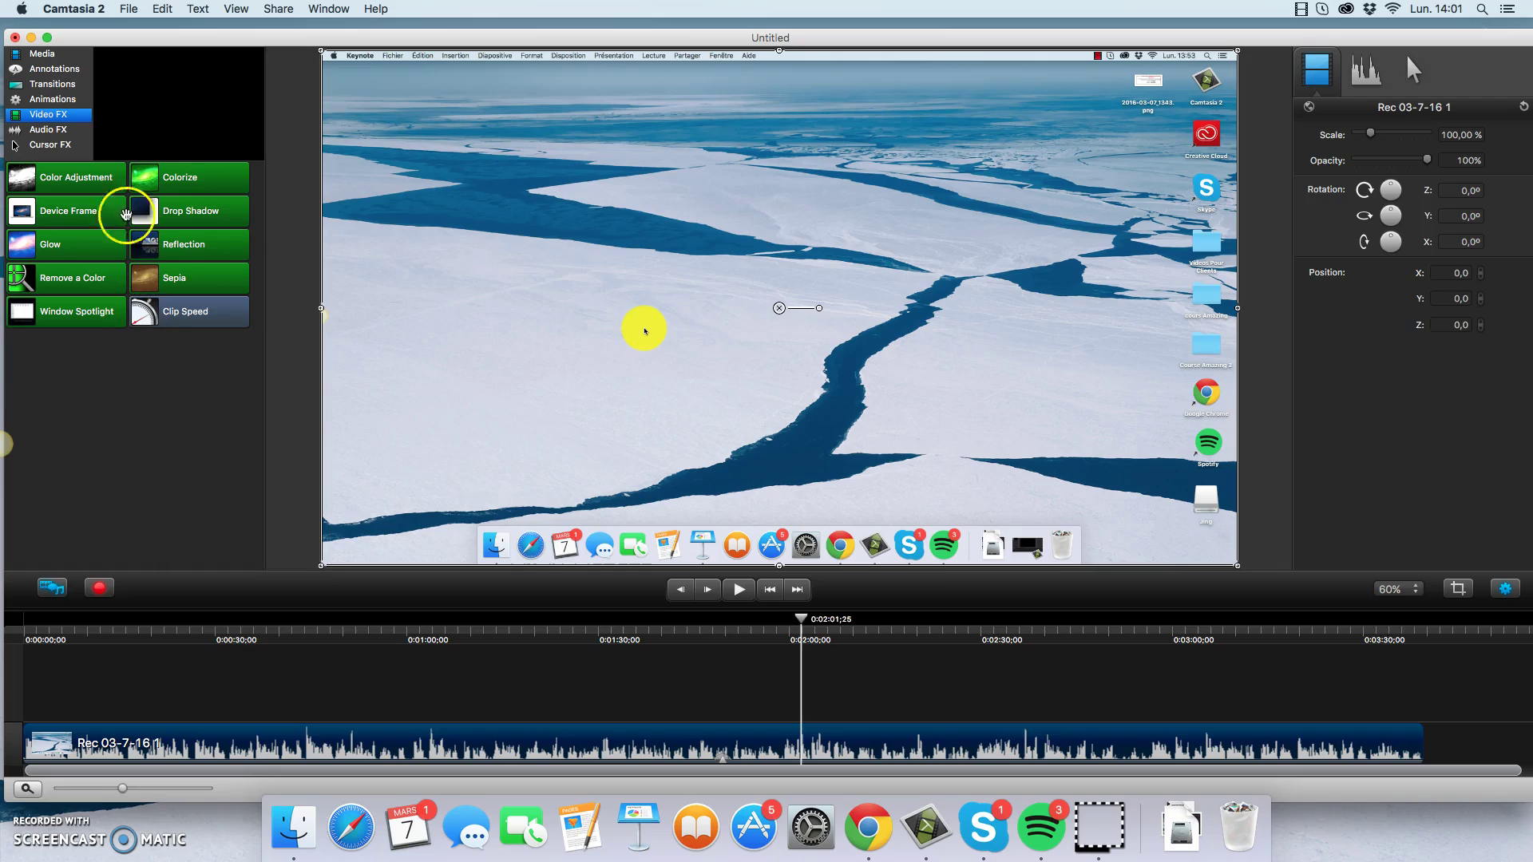
pyautogui.click(190, 283)
pyautogui.moveTo(190, 283); pyautogui.dragTo(588, 301)
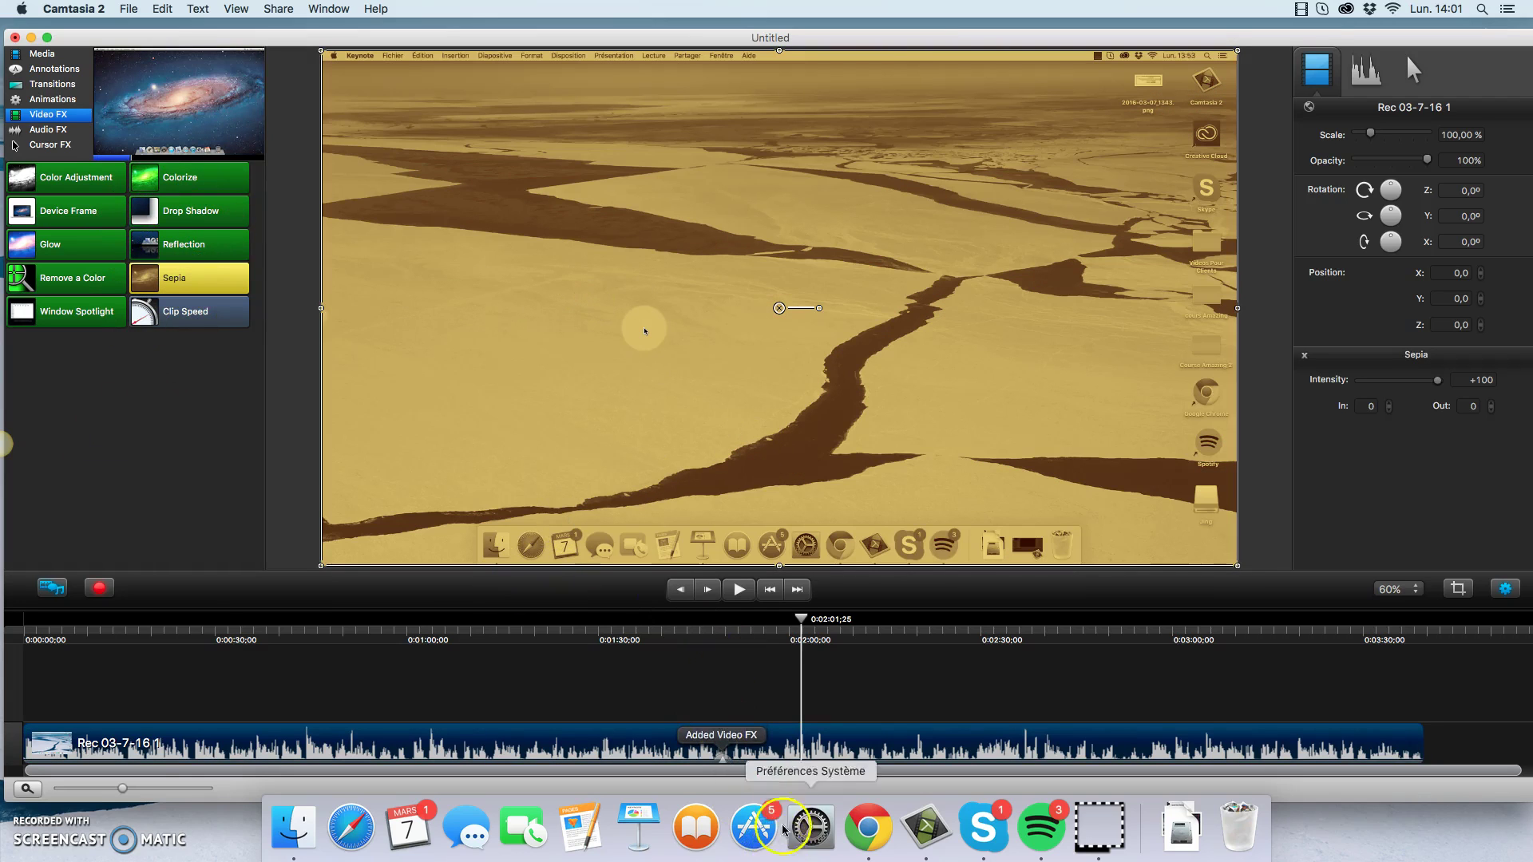
# Step: Expand the effects listed under the recording on the timeline and delete the Sepia effect
pyautogui.click(727, 762)
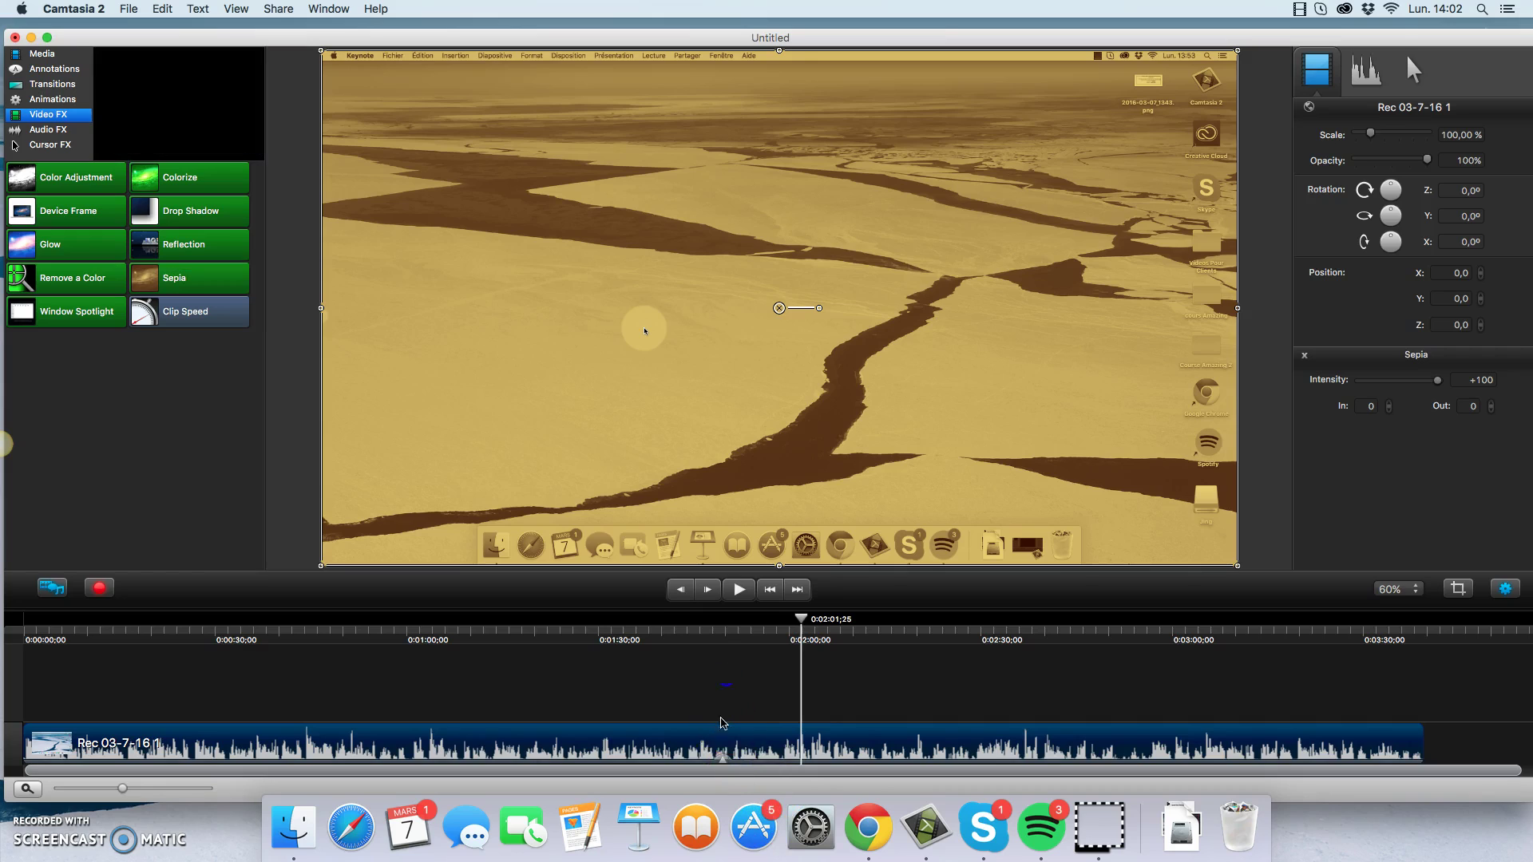
pyautogui.click(721, 758)
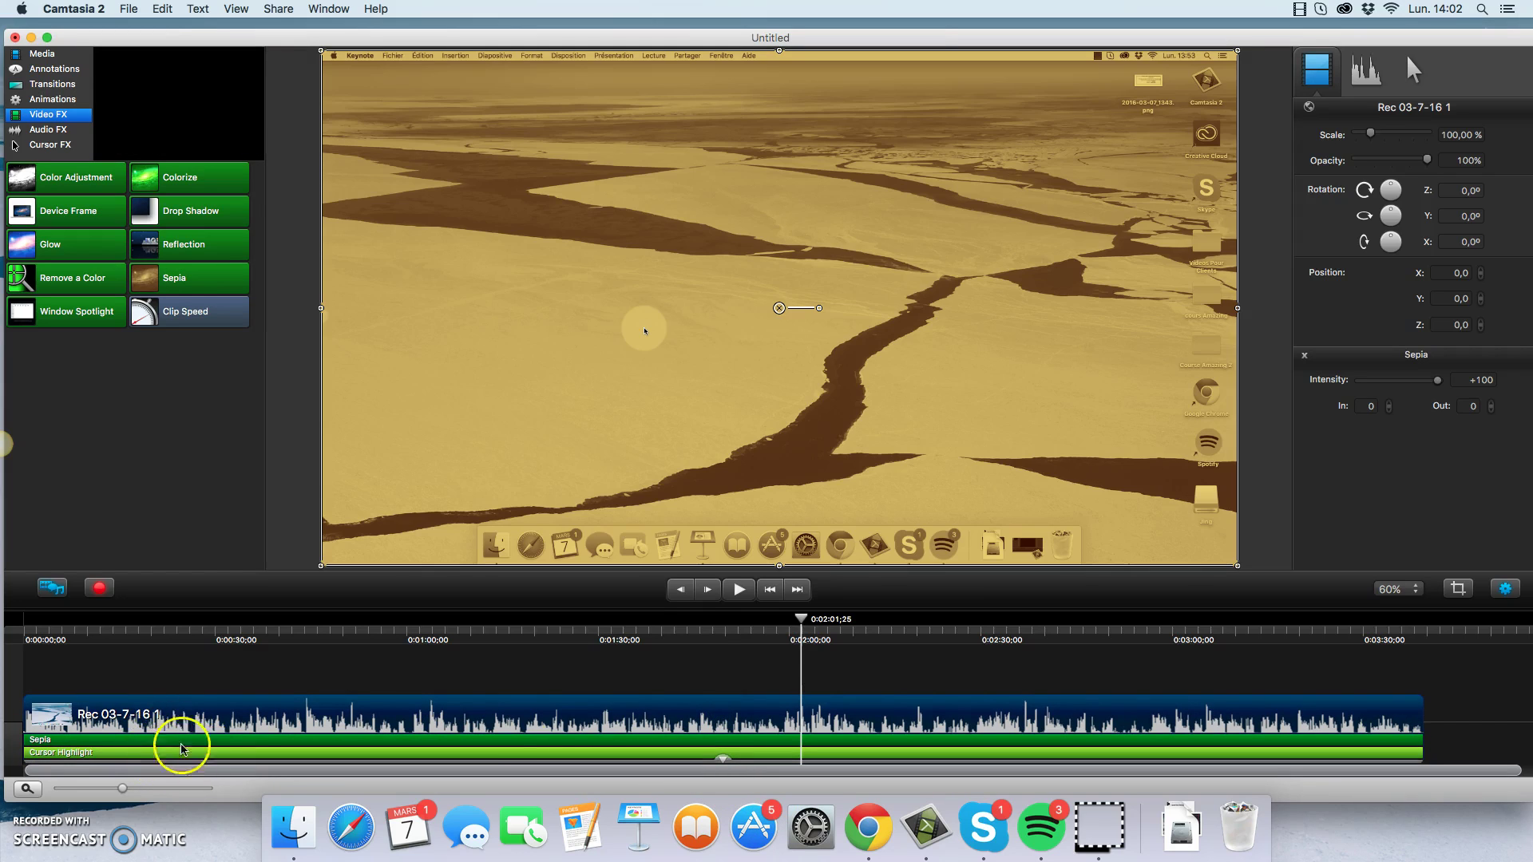
pyautogui.click(116, 740)
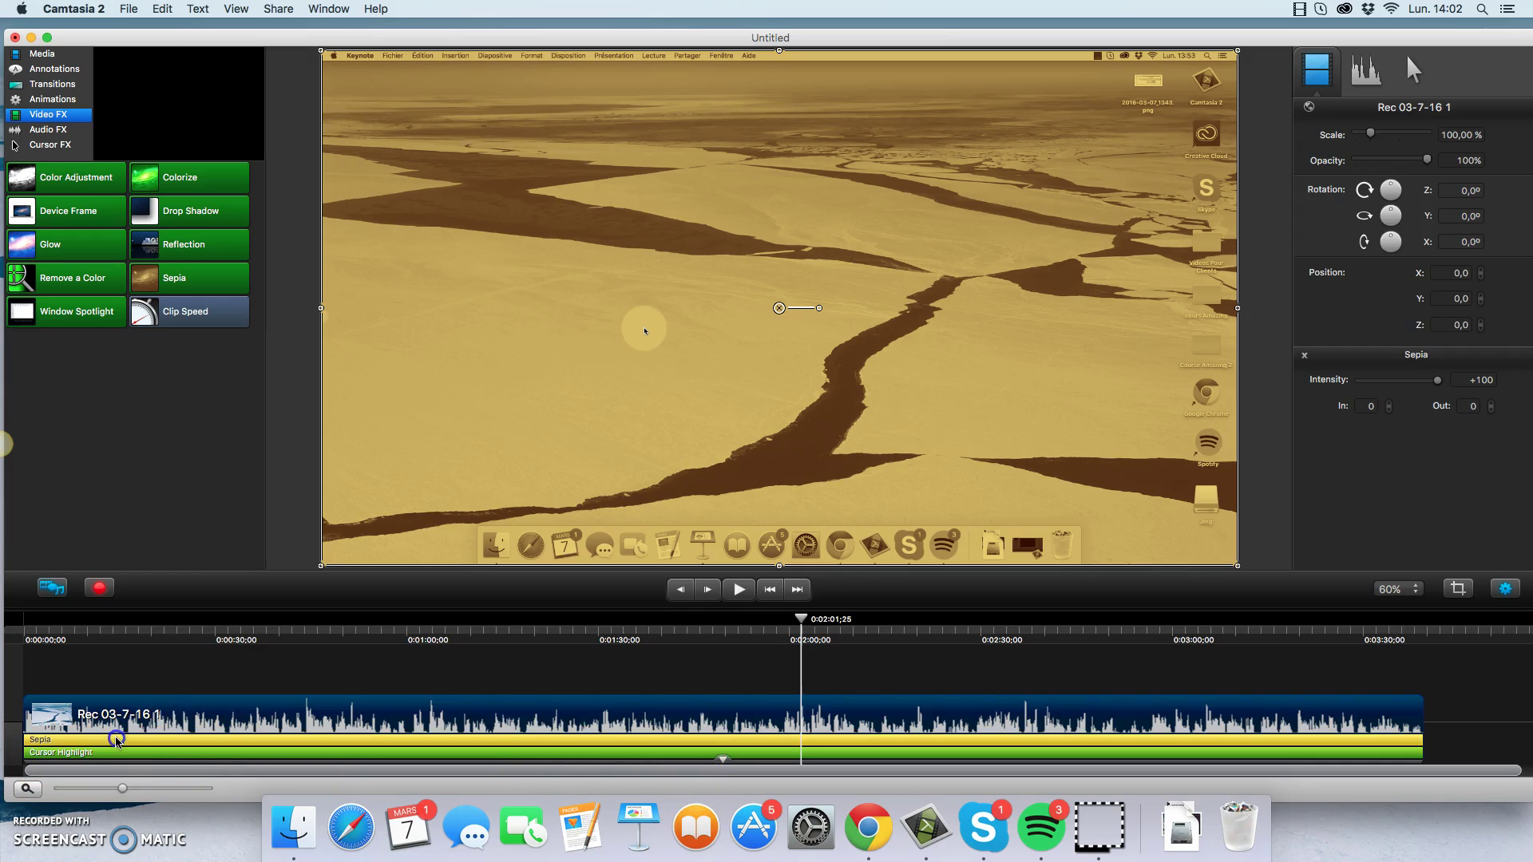
pyautogui.press('Delete')
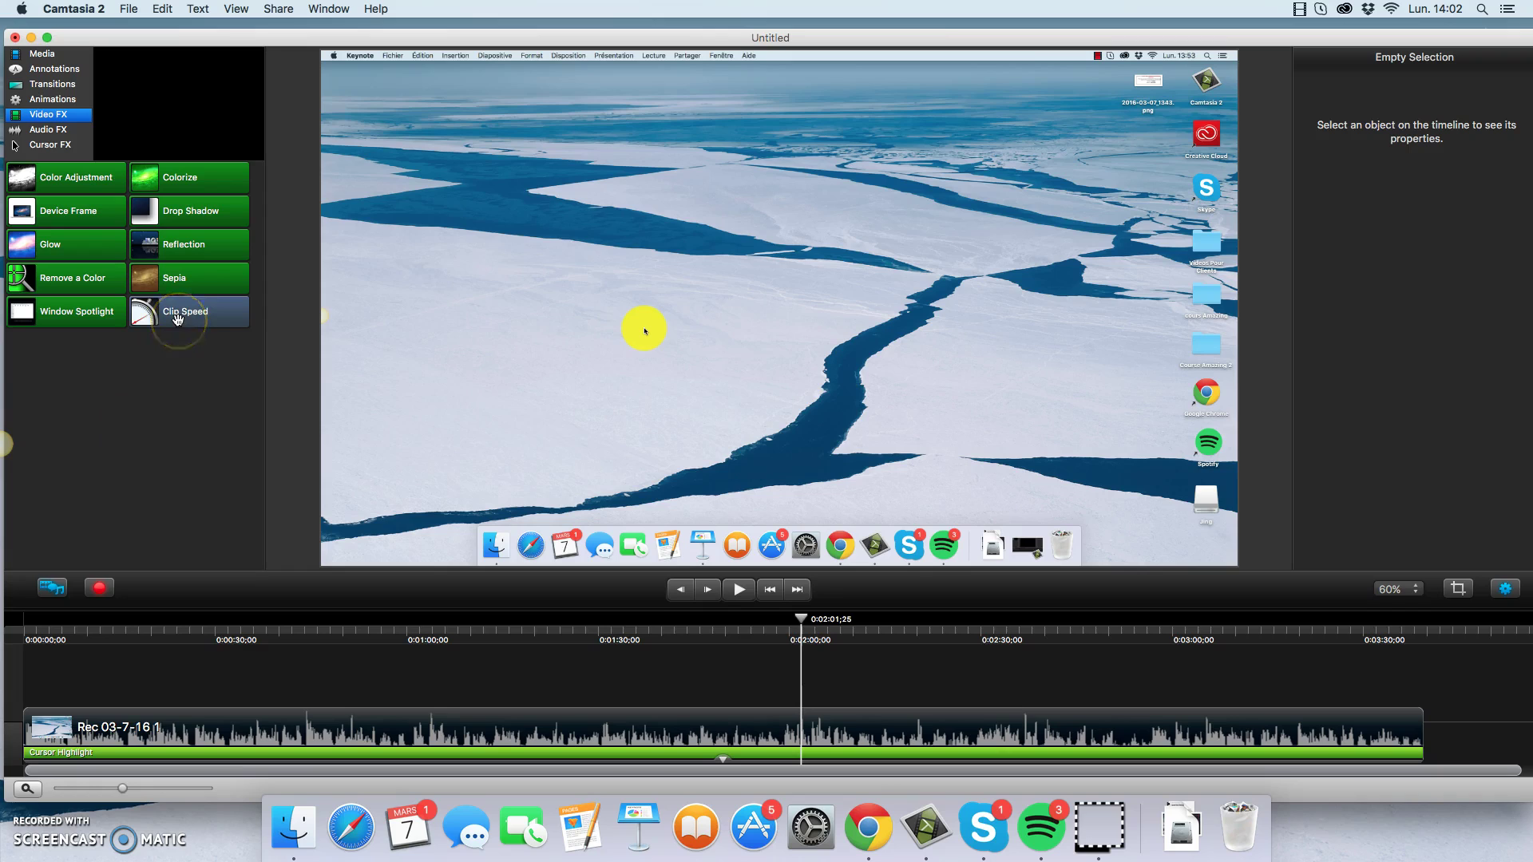
# Step: Add a text annotation reading "Click Here" over the recording and enlarge it until it fits on one line
pyautogui.click(36, 99)
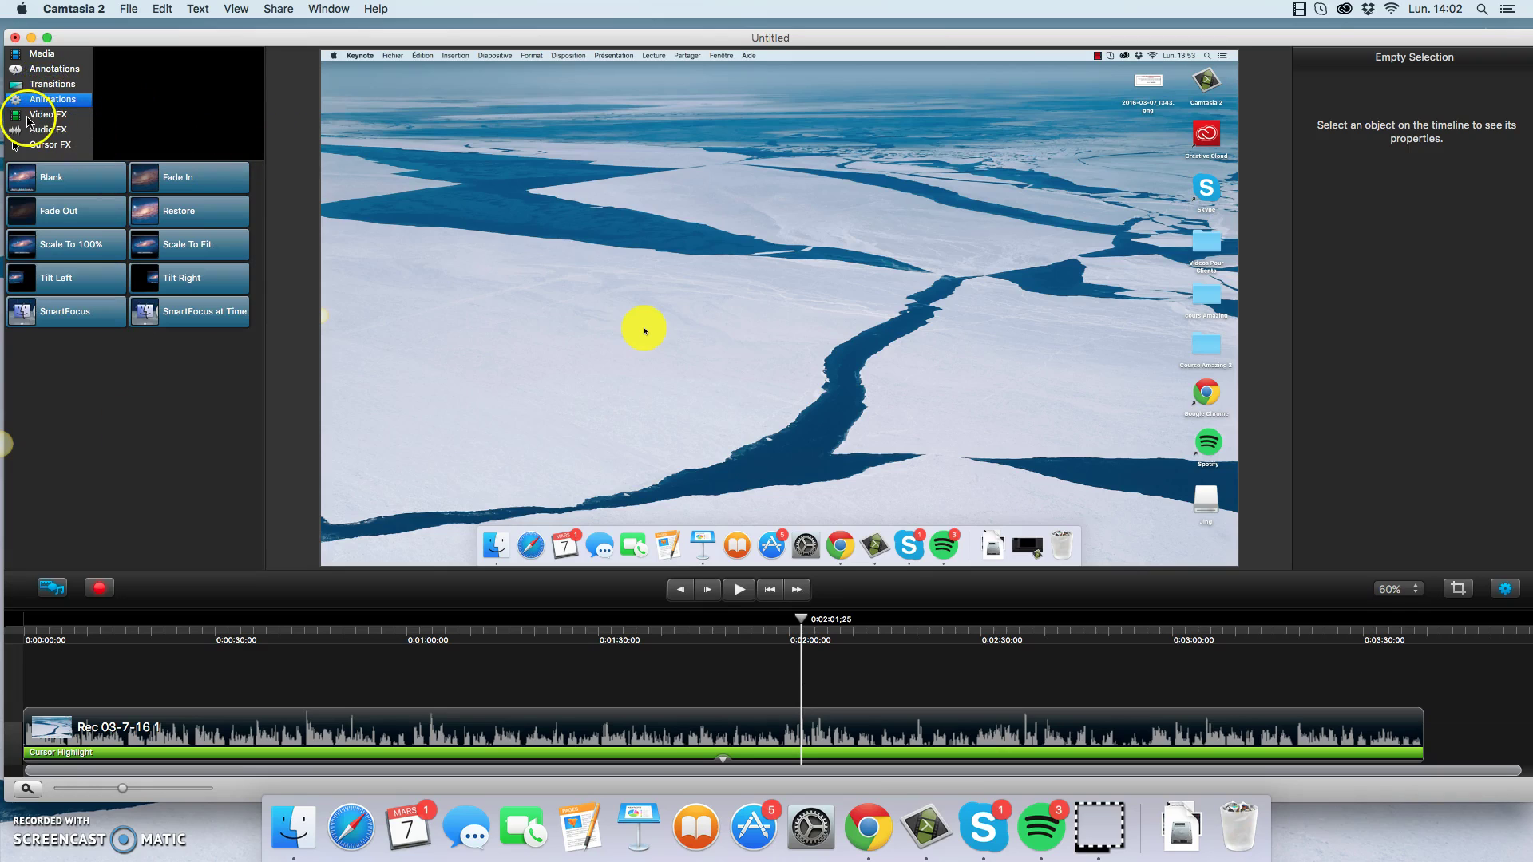
pyautogui.click(50, 86)
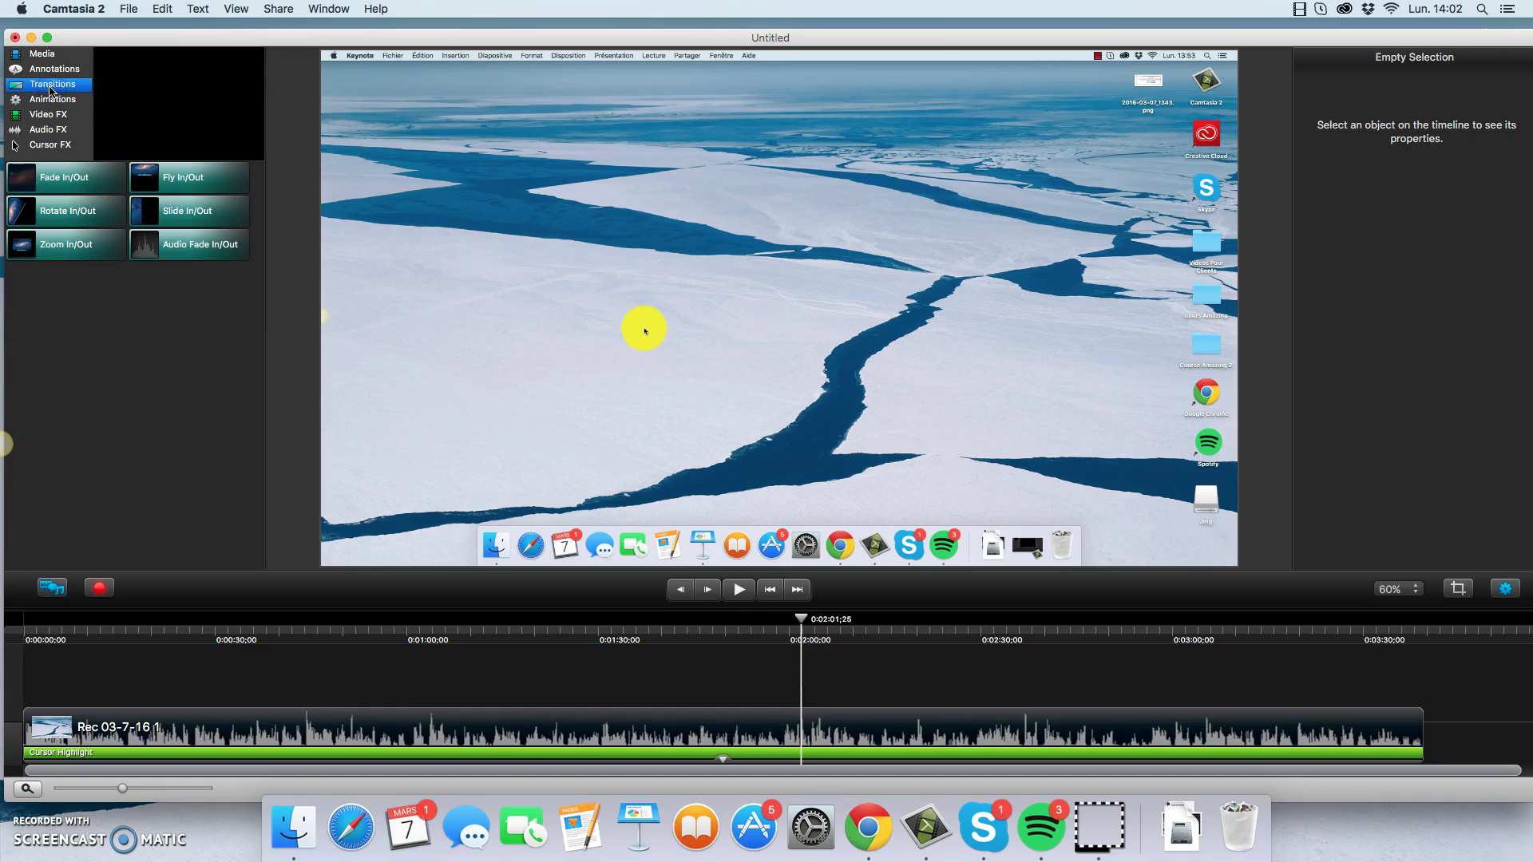
pyautogui.click(50, 72)
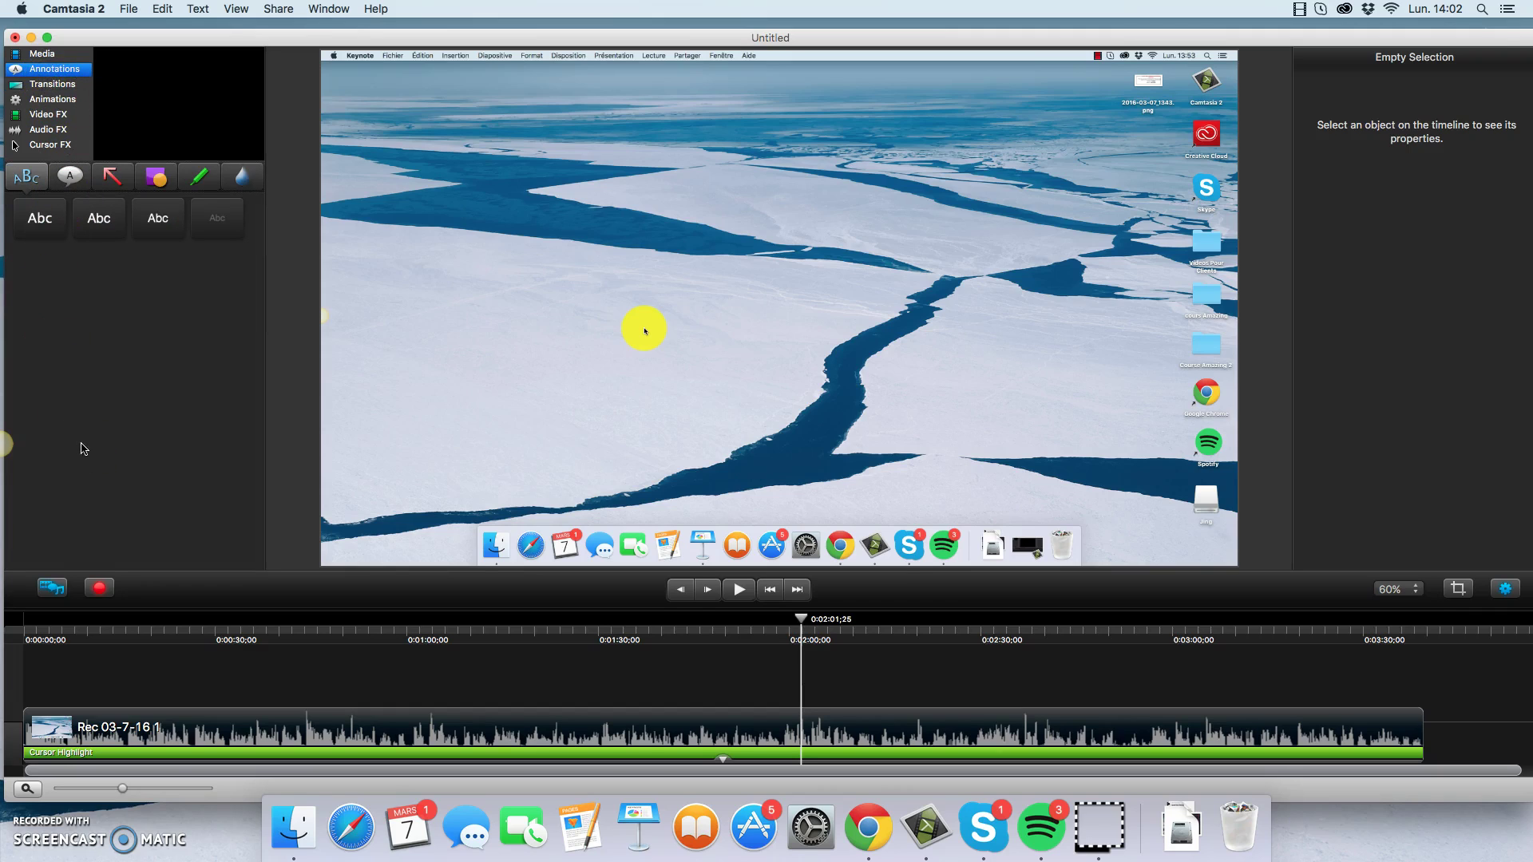
pyautogui.moveTo(40, 218)
pyautogui.mouseDown()
pyautogui.moveTo(503, 302)
pyautogui.moveTo(591, 299)
pyautogui.moveTo(715, 357)
pyautogui.mouseUp()
pyautogui.doubleClick(641, 308)
pyautogui.doubleClick(659, 309)
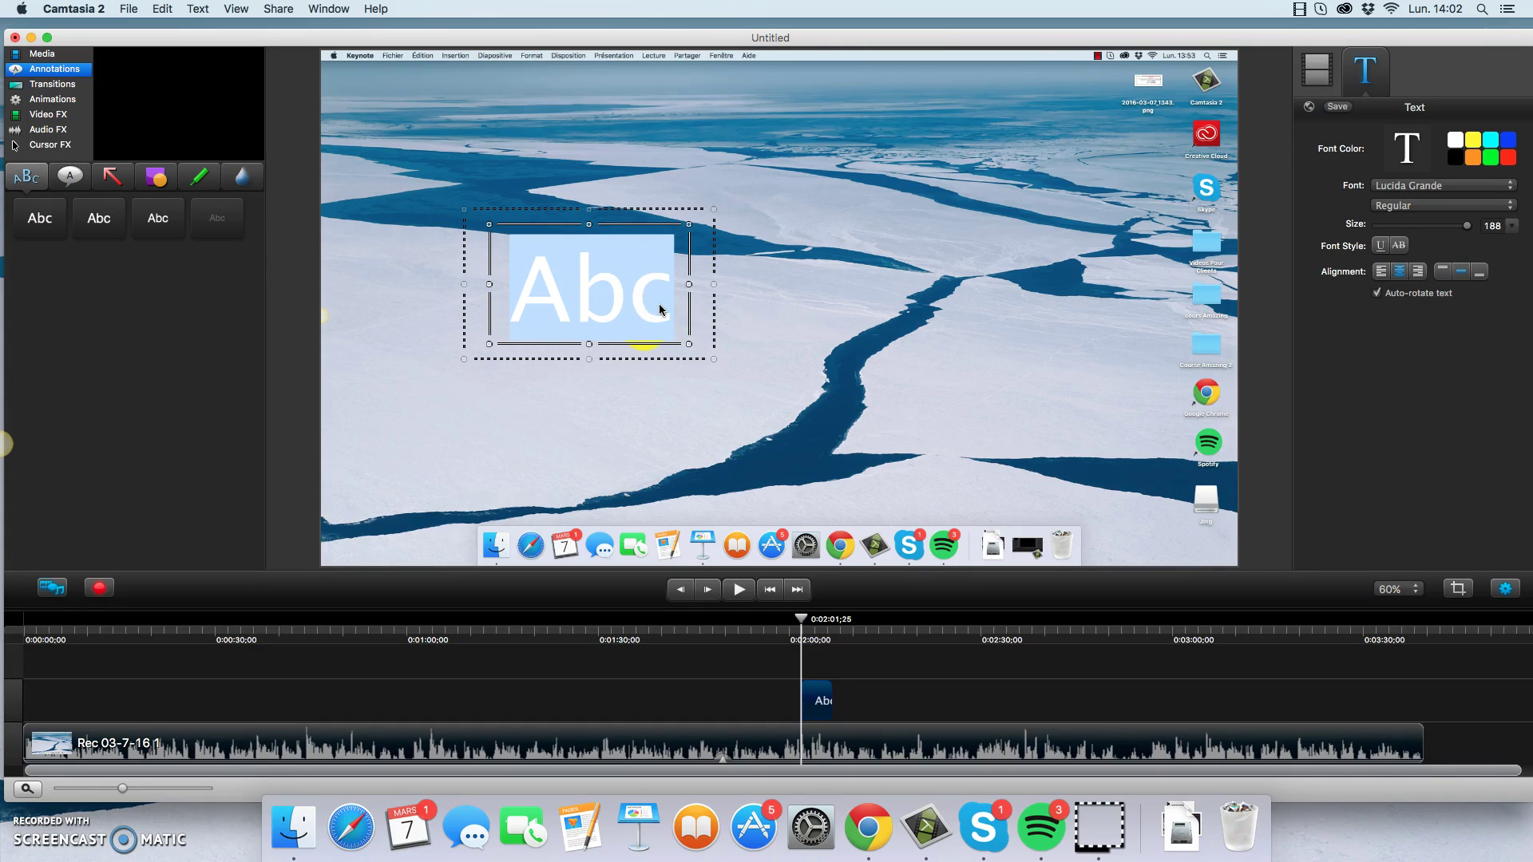
pyautogui.write('Click Here')
pyautogui.click(743, 267)
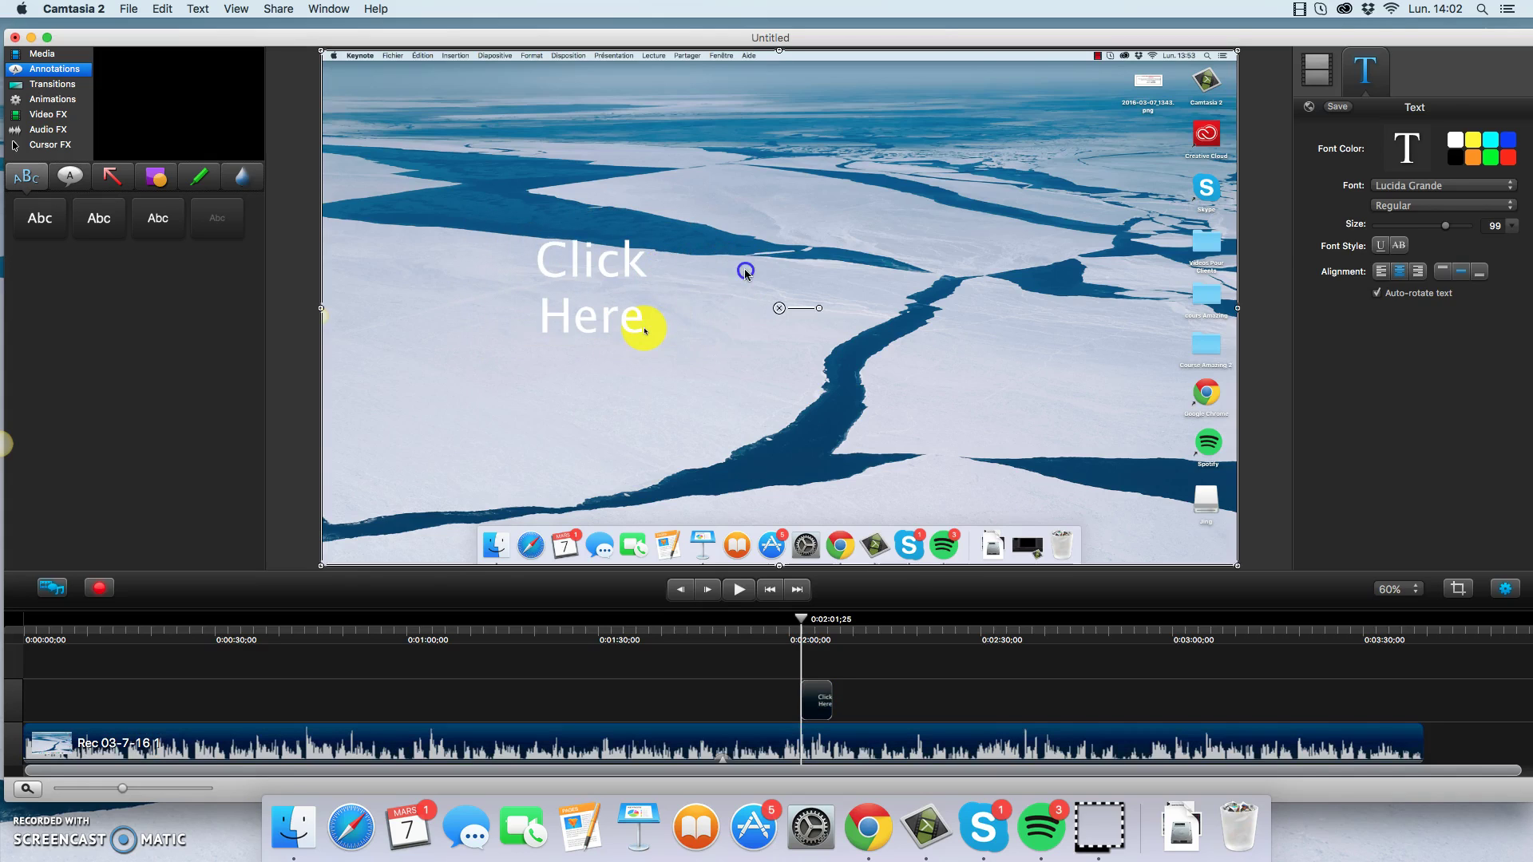
pyautogui.click(650, 250)
pyautogui.moveTo(650, 250)
pyautogui.mouseDown()
pyautogui.moveTo(674, 170)
pyautogui.moveTo(542, 158)
pyautogui.moveTo(779, 216)
pyautogui.moveTo(715, 196)
pyautogui.moveTo(917, 206)
pyautogui.moveTo(661, 211)
pyautogui.moveTo(744, 222)
pyautogui.moveTo(819, 203)
pyautogui.mouseUp()
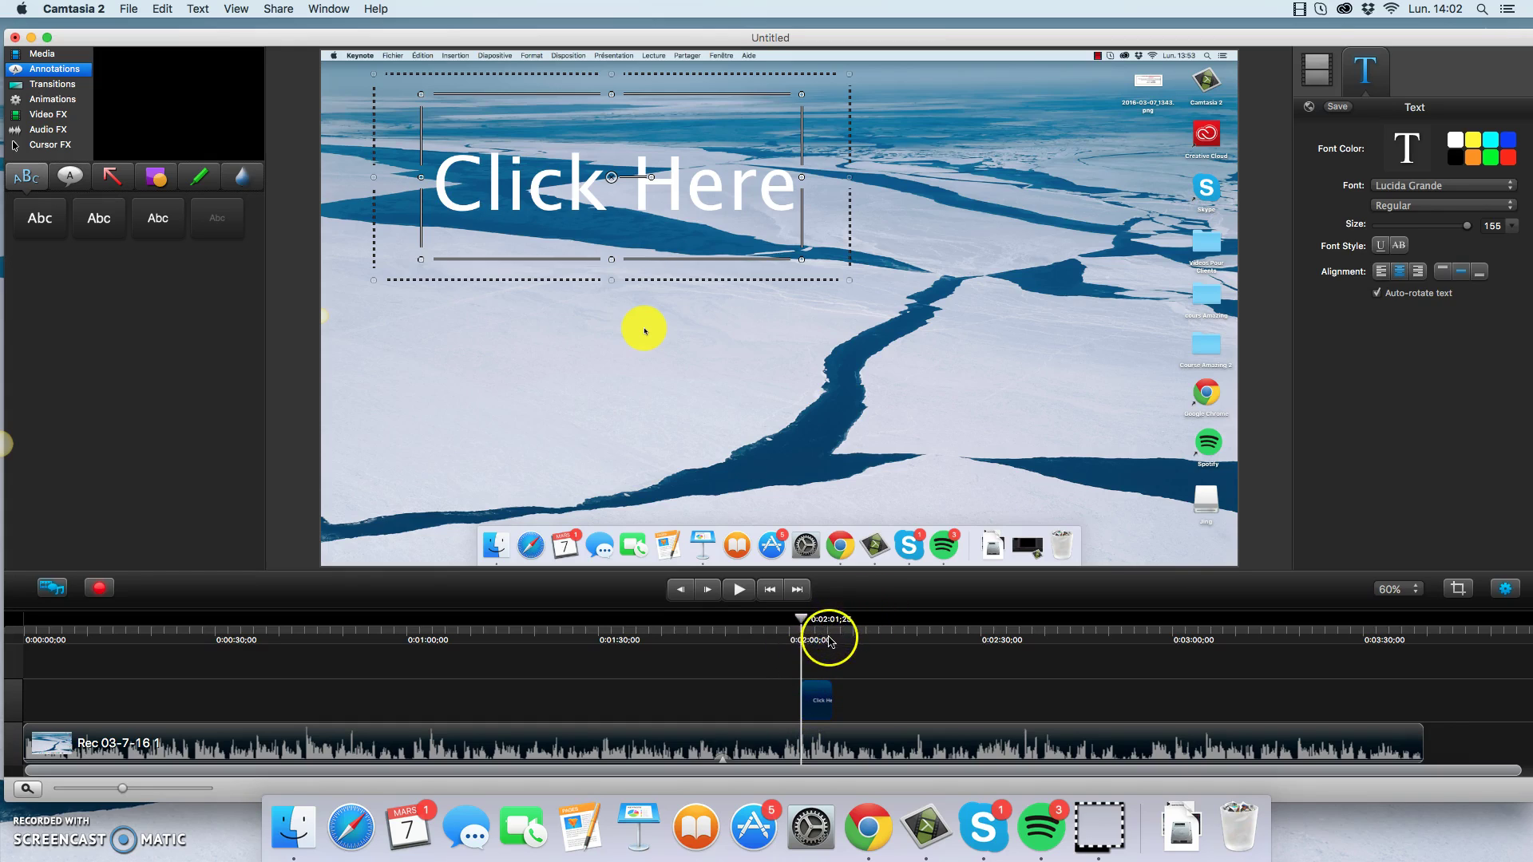
# Step: Lengthen the "Click Here" annotation on the timeline so it also covers 0:01:47;03
pyautogui.moveTo(801, 625); pyautogui.dragTo(830, 630)
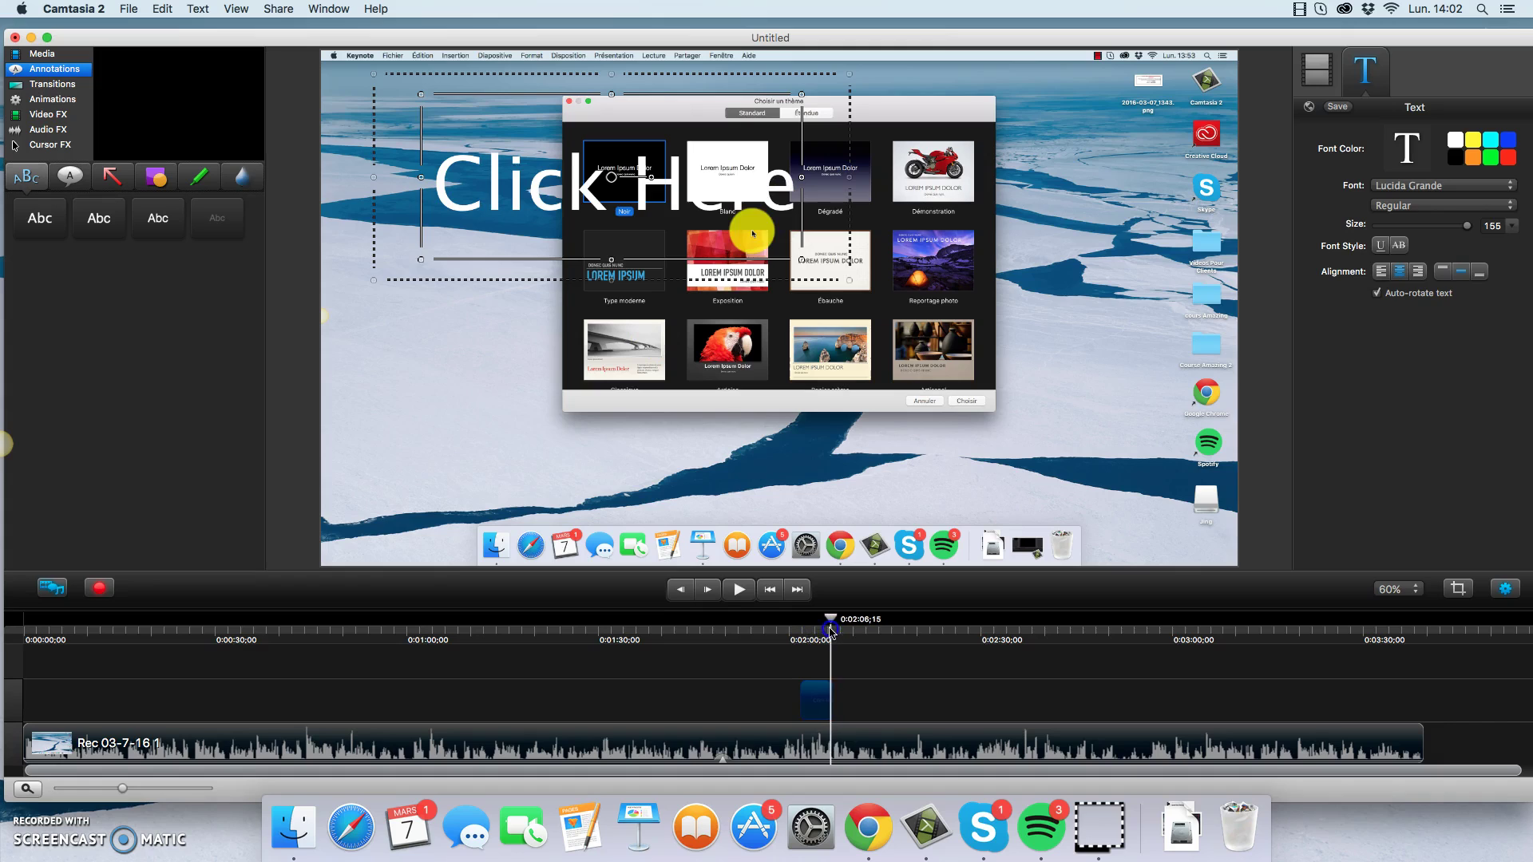
pyautogui.moveTo(829, 695)
pyautogui.mouseDown()
pyautogui.moveTo(931, 702)
pyautogui.moveTo(828, 702)
pyautogui.moveTo(908, 700)
pyautogui.moveTo(849, 684)
pyautogui.mouseUp()
pyautogui.moveTo(816, 621); pyautogui.dragTo(706, 627)
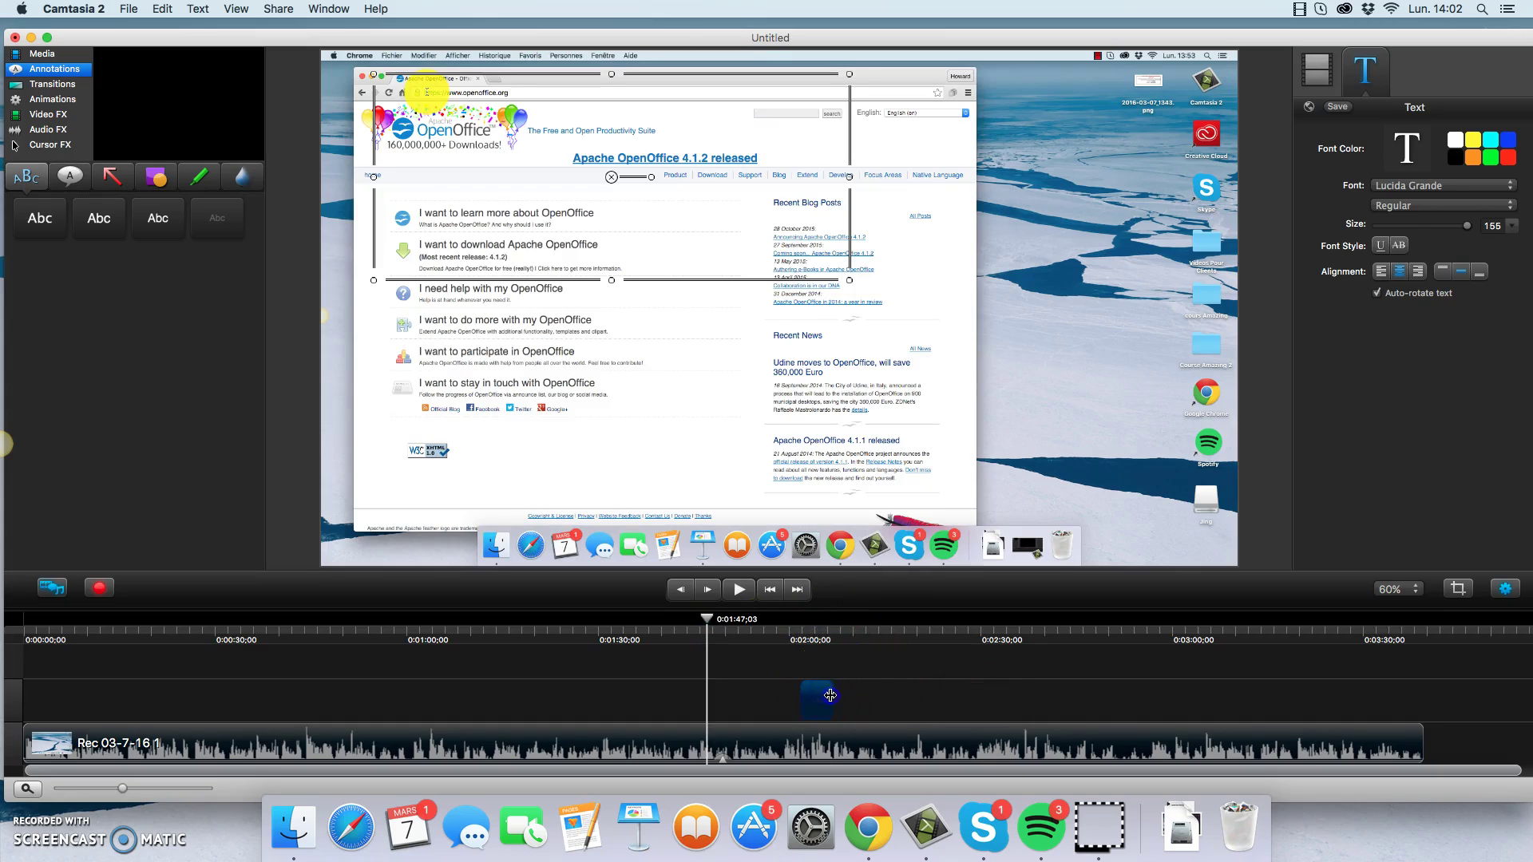
pyautogui.moveTo(862, 701)
pyautogui.mouseDown()
pyautogui.moveTo(569, 701)
pyautogui.moveTo(790, 704)
pyautogui.moveTo(687, 703)
pyautogui.mouseUp()
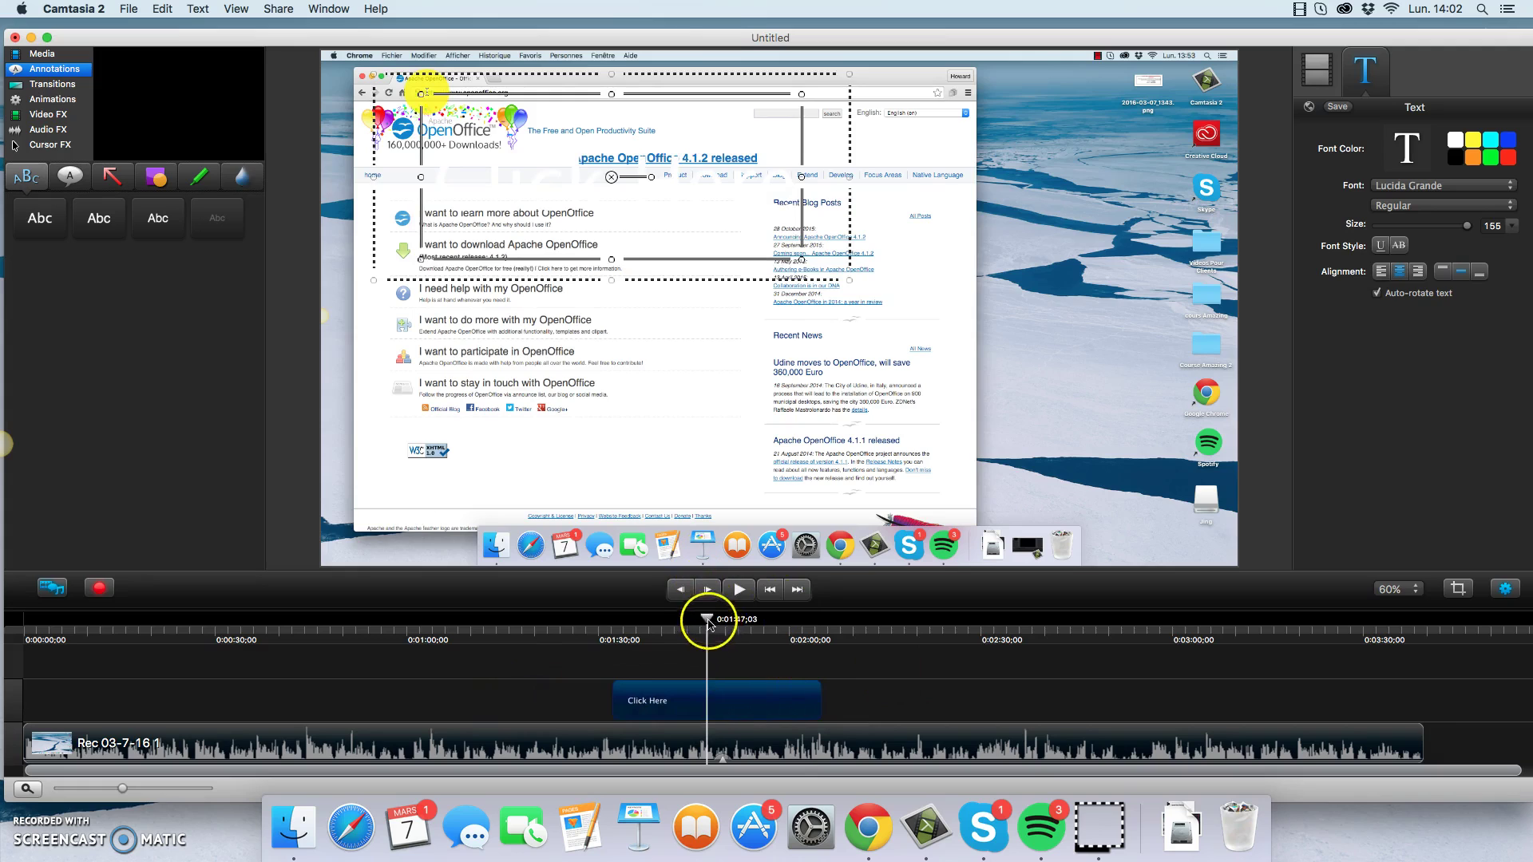
# Step: Move the playhead to 0:01:54;01 and delete the "Click Here" annotation
pyautogui.moveTo(709, 625); pyautogui.dragTo(752, 627)
pyautogui.click(786, 701)
pyautogui.press('Delete')
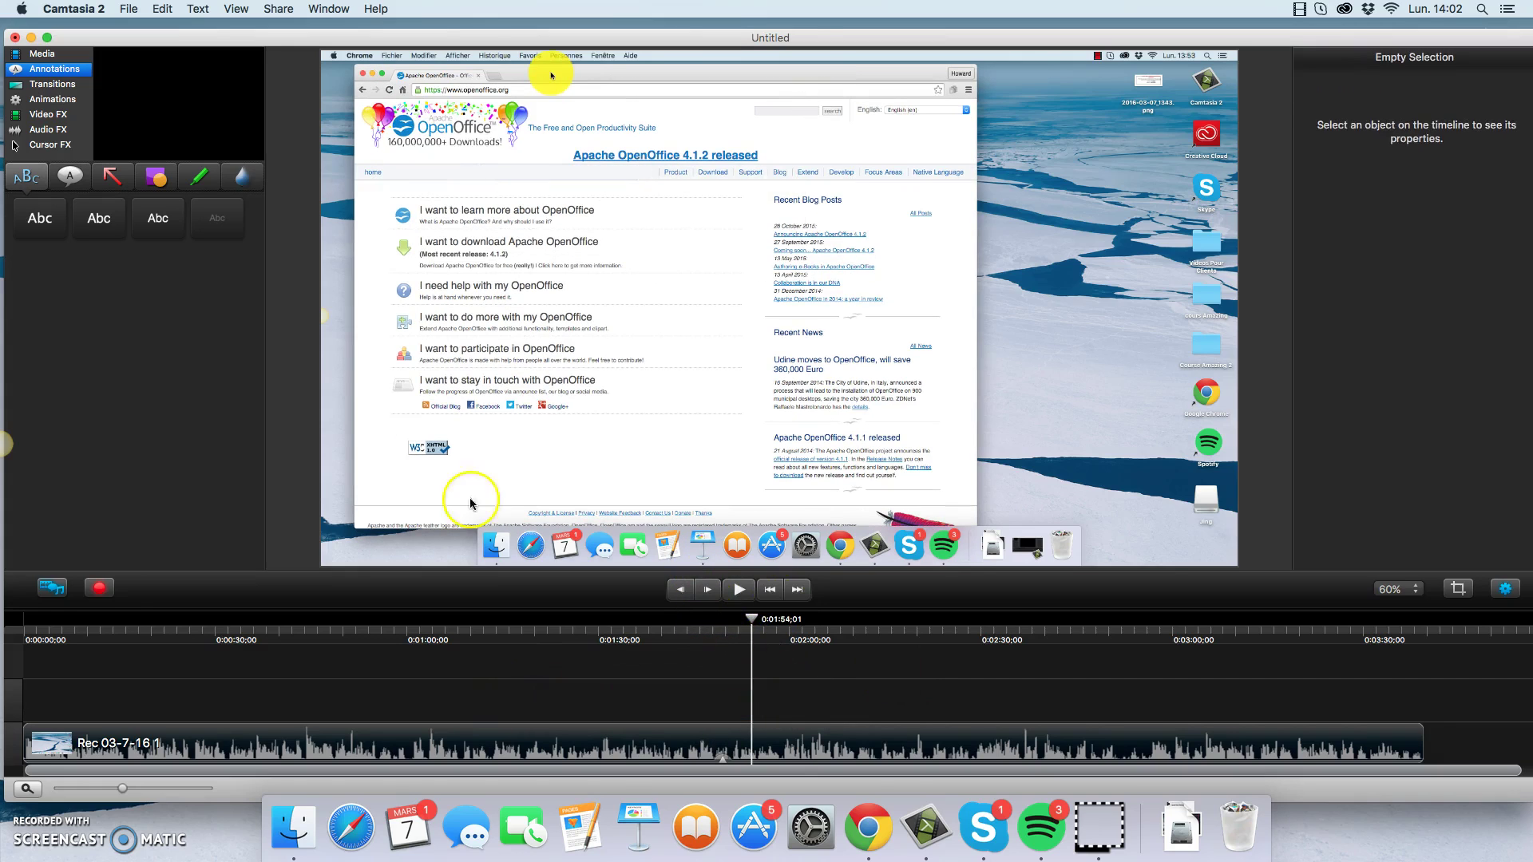
# Step: Place and reposition a red arrow annotation pointing at the browser window's right edge, and delete it
pyautogui.click(64, 184)
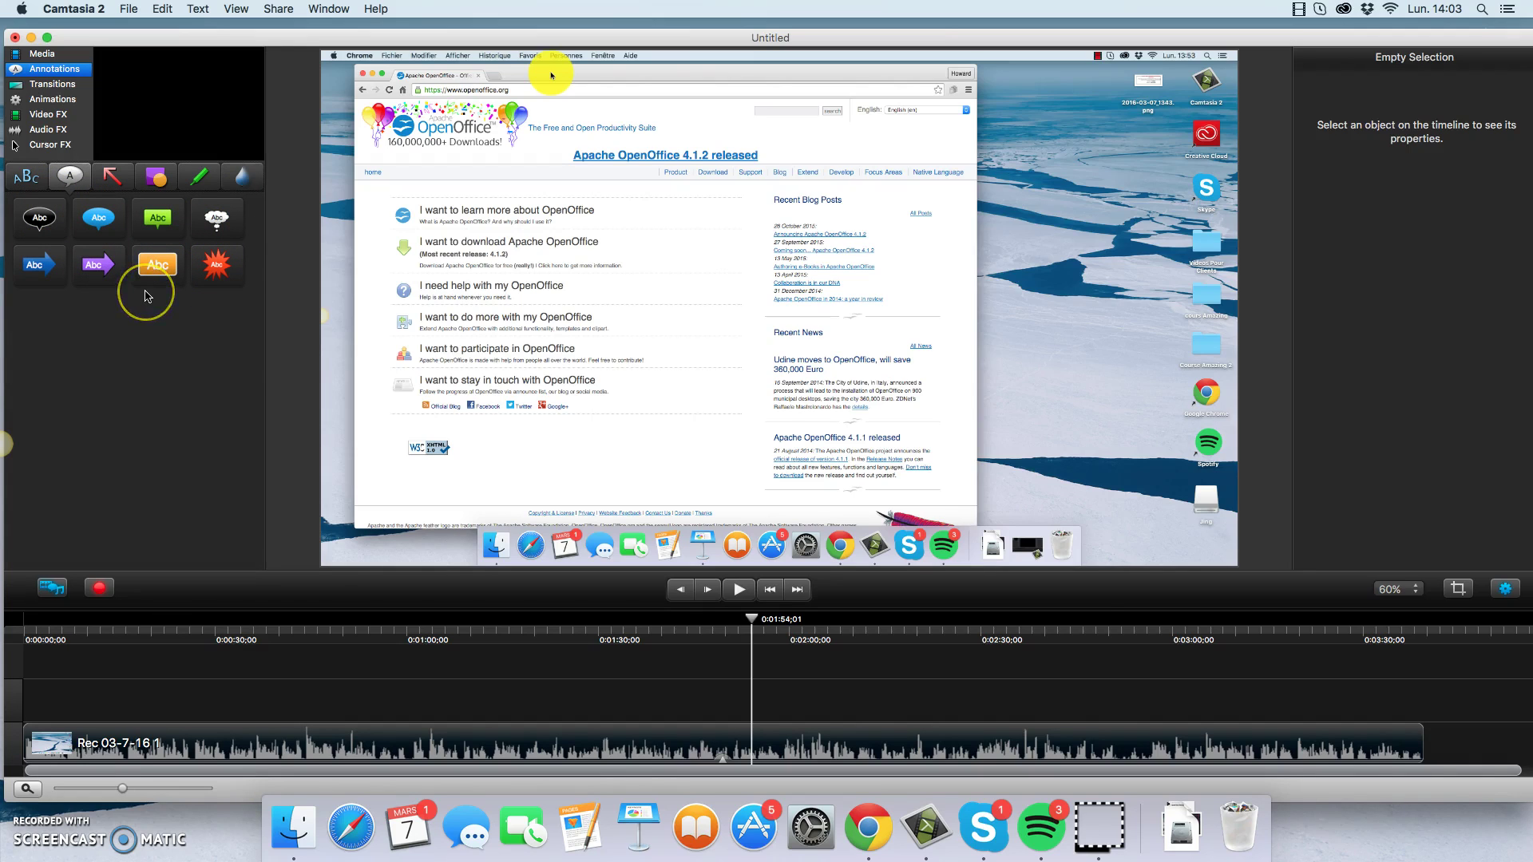
pyautogui.click(111, 177)
pyautogui.moveTo(65, 233)
pyautogui.mouseDown()
pyautogui.moveTo(643, 297)
pyautogui.moveTo(988, 144)
pyautogui.moveTo(1134, 244)
pyautogui.moveTo(1009, 282)
pyautogui.moveTo(1016, 172)
pyautogui.mouseUp()
pyautogui.click(967, 124)
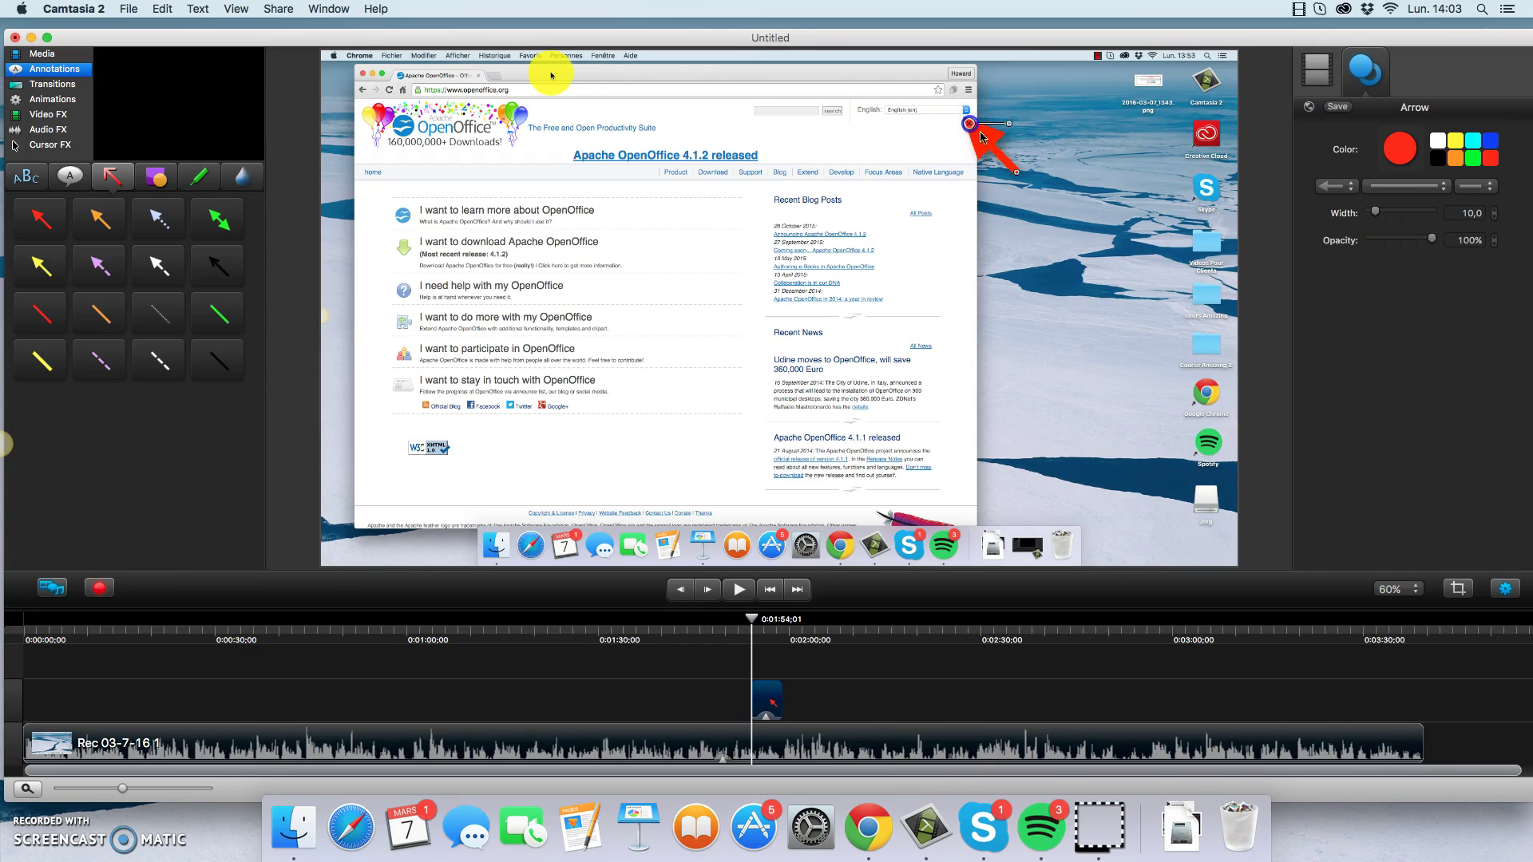
pyautogui.moveTo(968, 126)
pyautogui.mouseDown()
pyautogui.moveTo(967, 149)
pyautogui.moveTo(1042, 192)
pyautogui.moveTo(997, 122)
pyautogui.moveTo(888, 251)
pyautogui.moveTo(997, 105)
pyautogui.moveTo(1088, 223)
pyautogui.mouseUp()
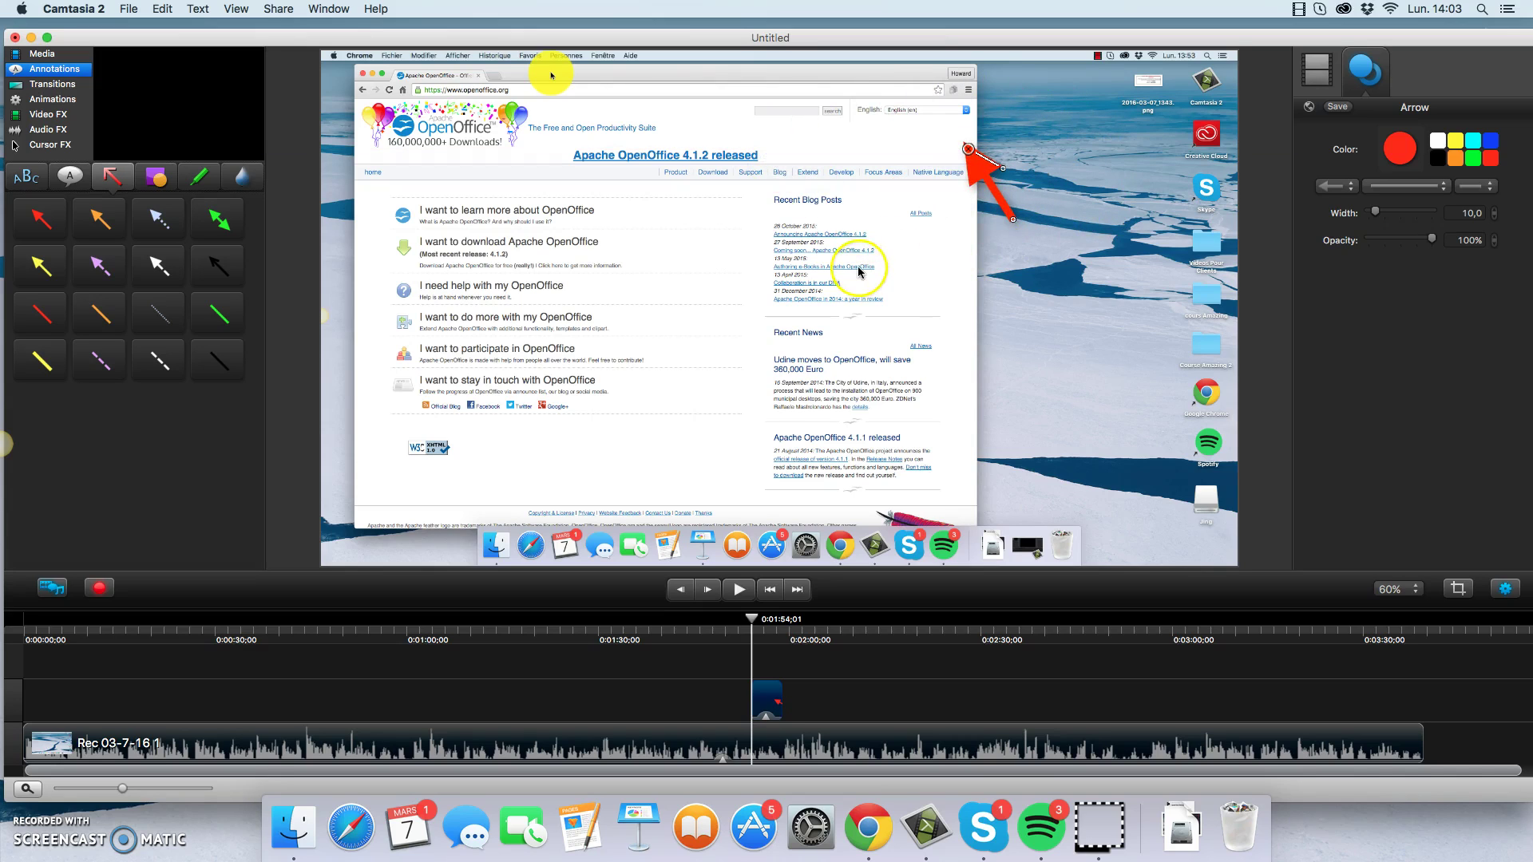
pyautogui.press('Delete')
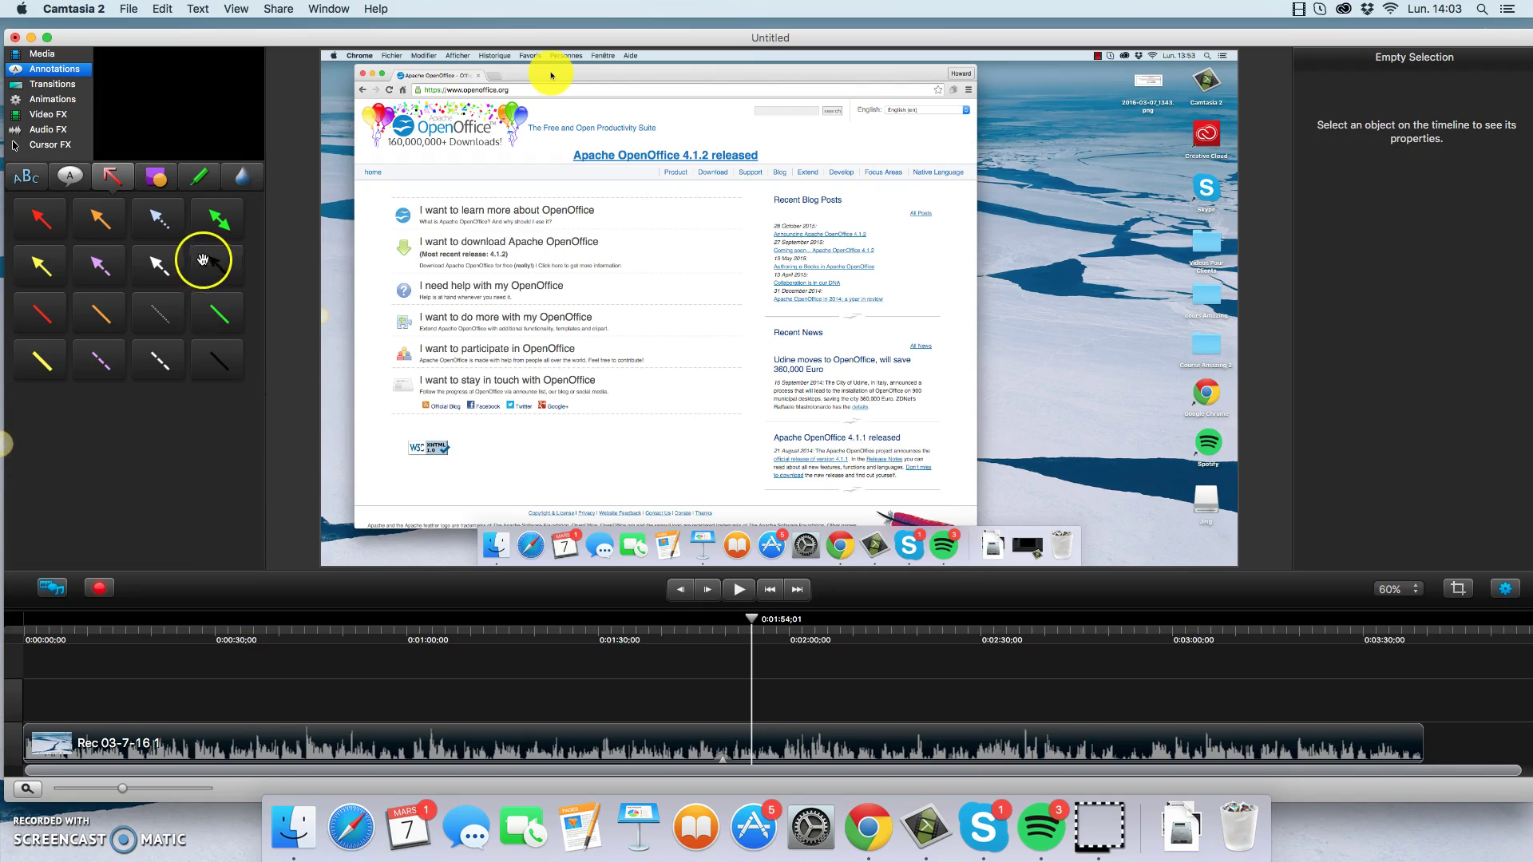
# Step: Place an outlined rectangle shape over the web page and delete it
pyautogui.click(148, 182)
pyautogui.moveTo(217, 216)
pyautogui.mouseDown()
pyautogui.moveTo(695, 264)
pyautogui.moveTo(529, 231)
pyautogui.moveTo(479, 239)
pyautogui.moveTo(505, 258)
pyautogui.mouseUp()
pyautogui.click(771, 697)
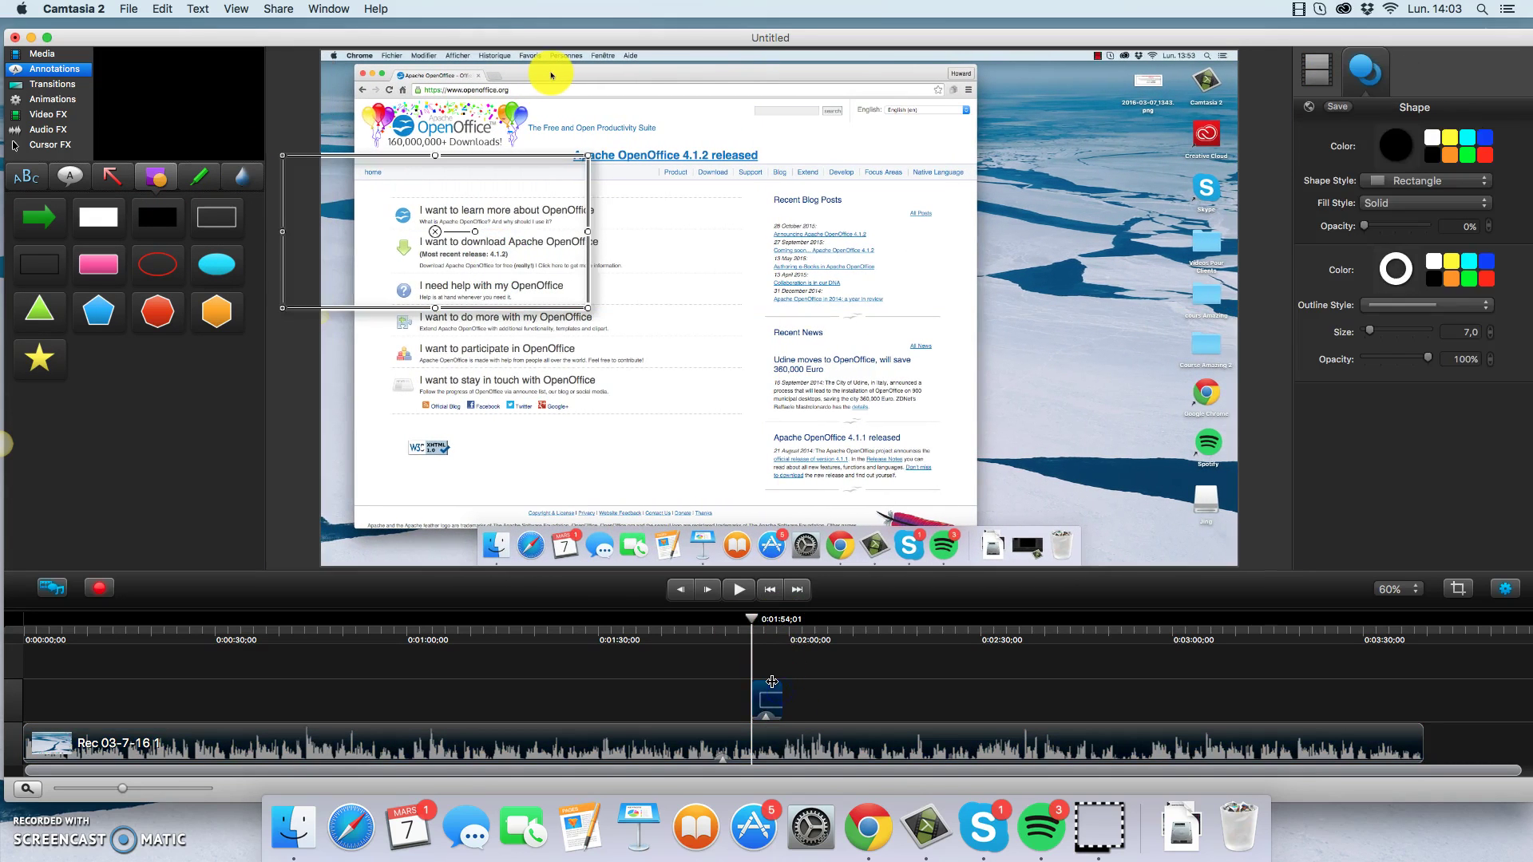
pyautogui.press('Delete')
# Step: Shape a blur annotation into a thin strip just above the web page's navigation links, and delete it
pyautogui.click(193, 178)
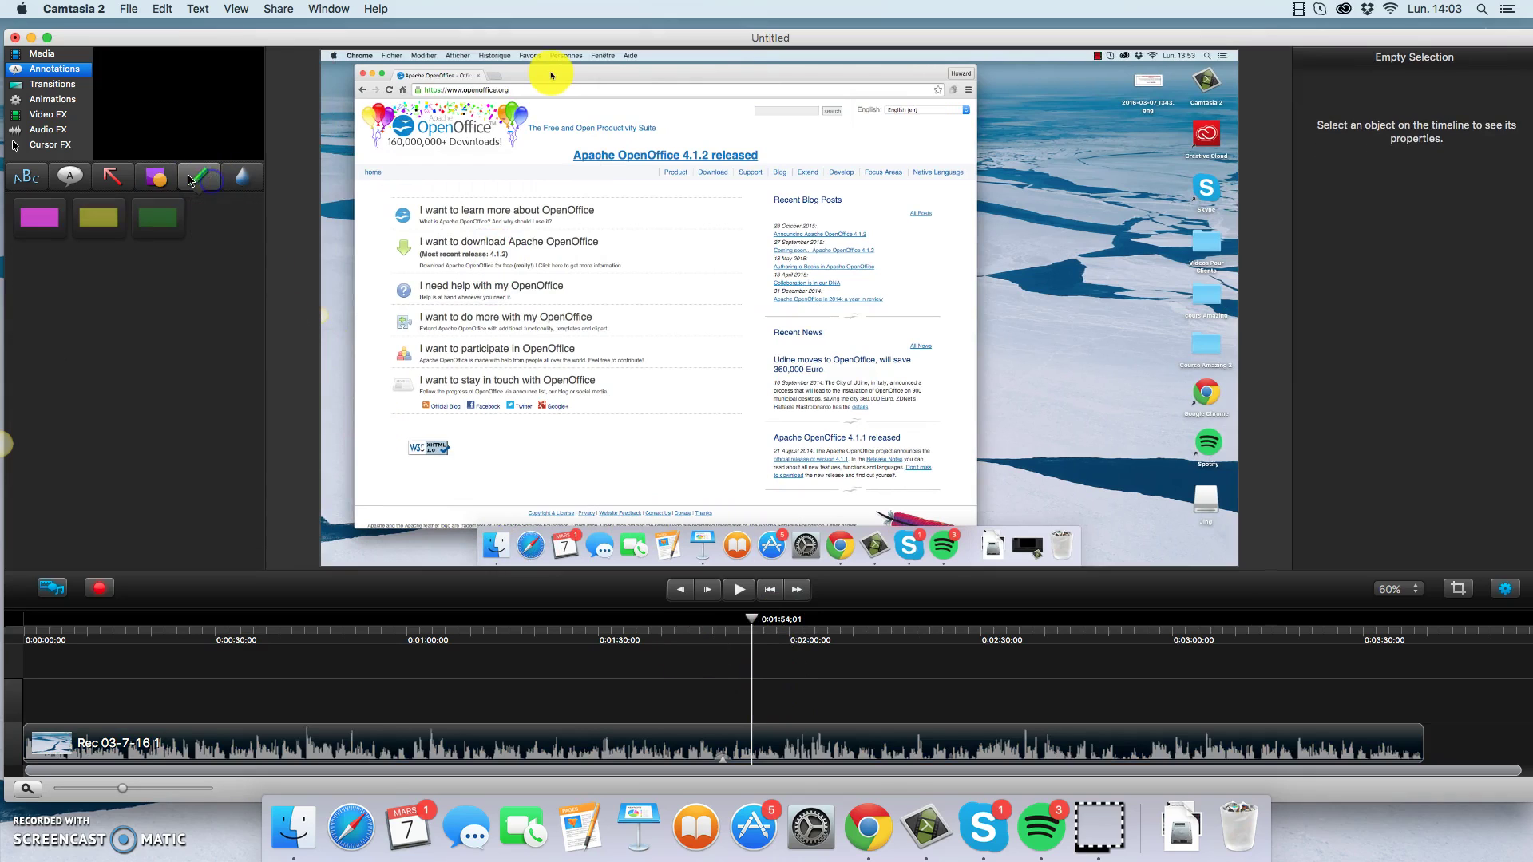
pyautogui.click(232, 179)
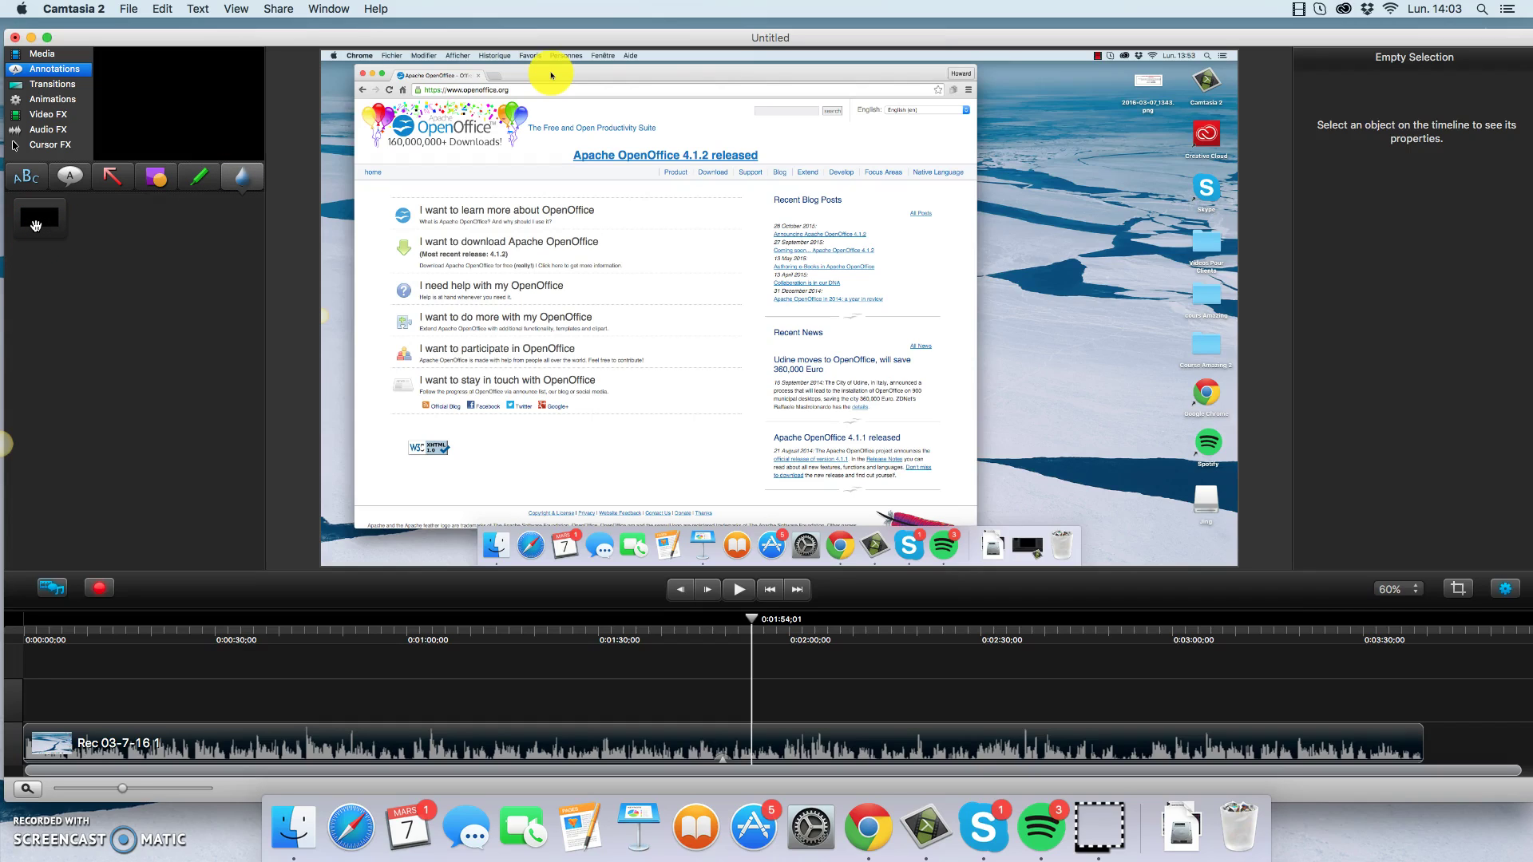
pyautogui.moveTo(36, 226); pyautogui.dragTo(781, 254)
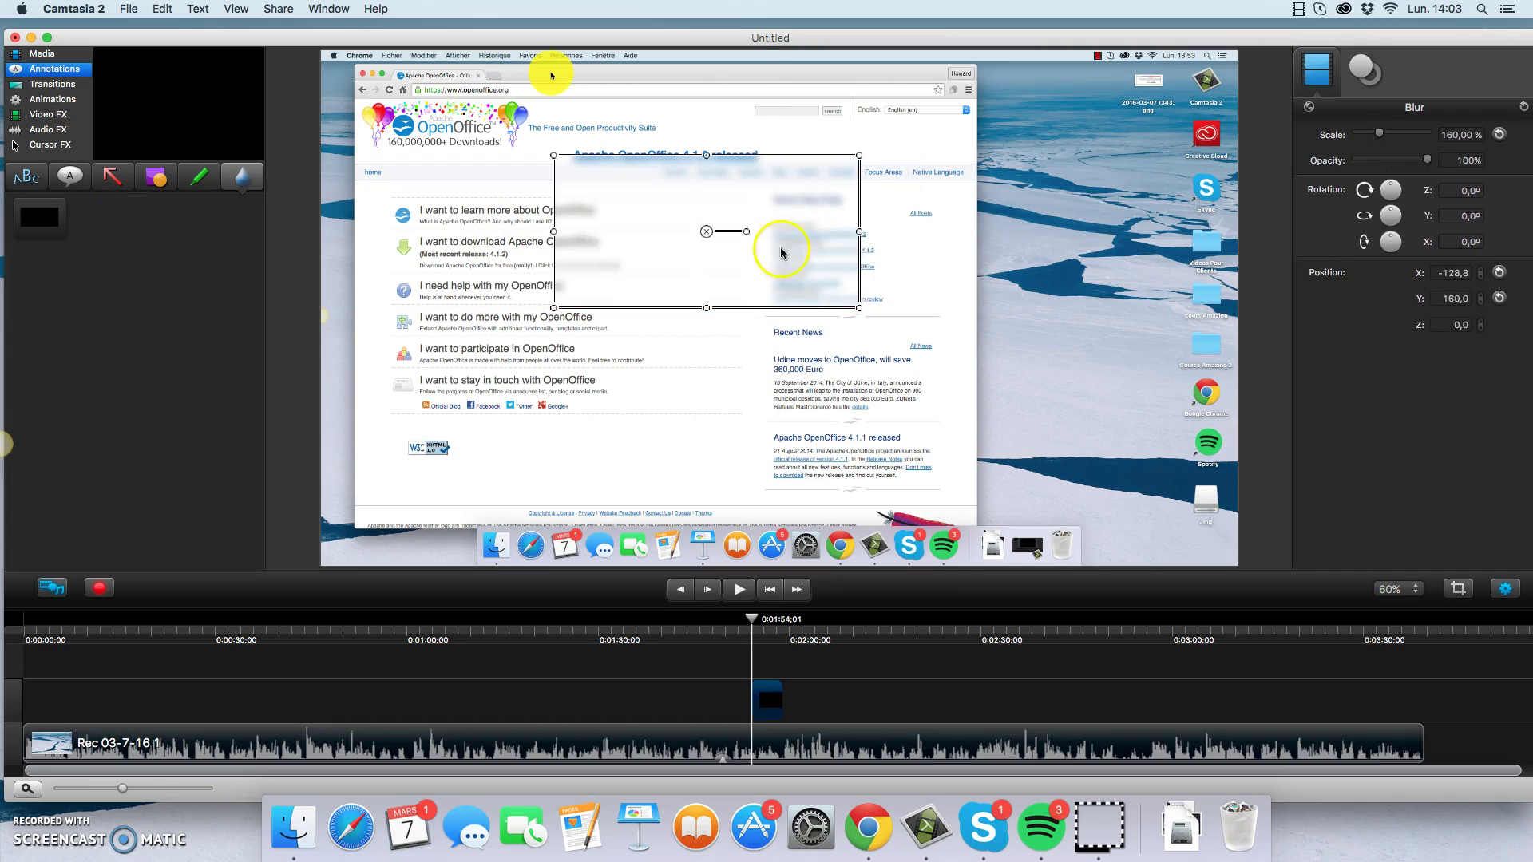
pyautogui.moveTo(858, 312); pyautogui.dragTo(768, 170)
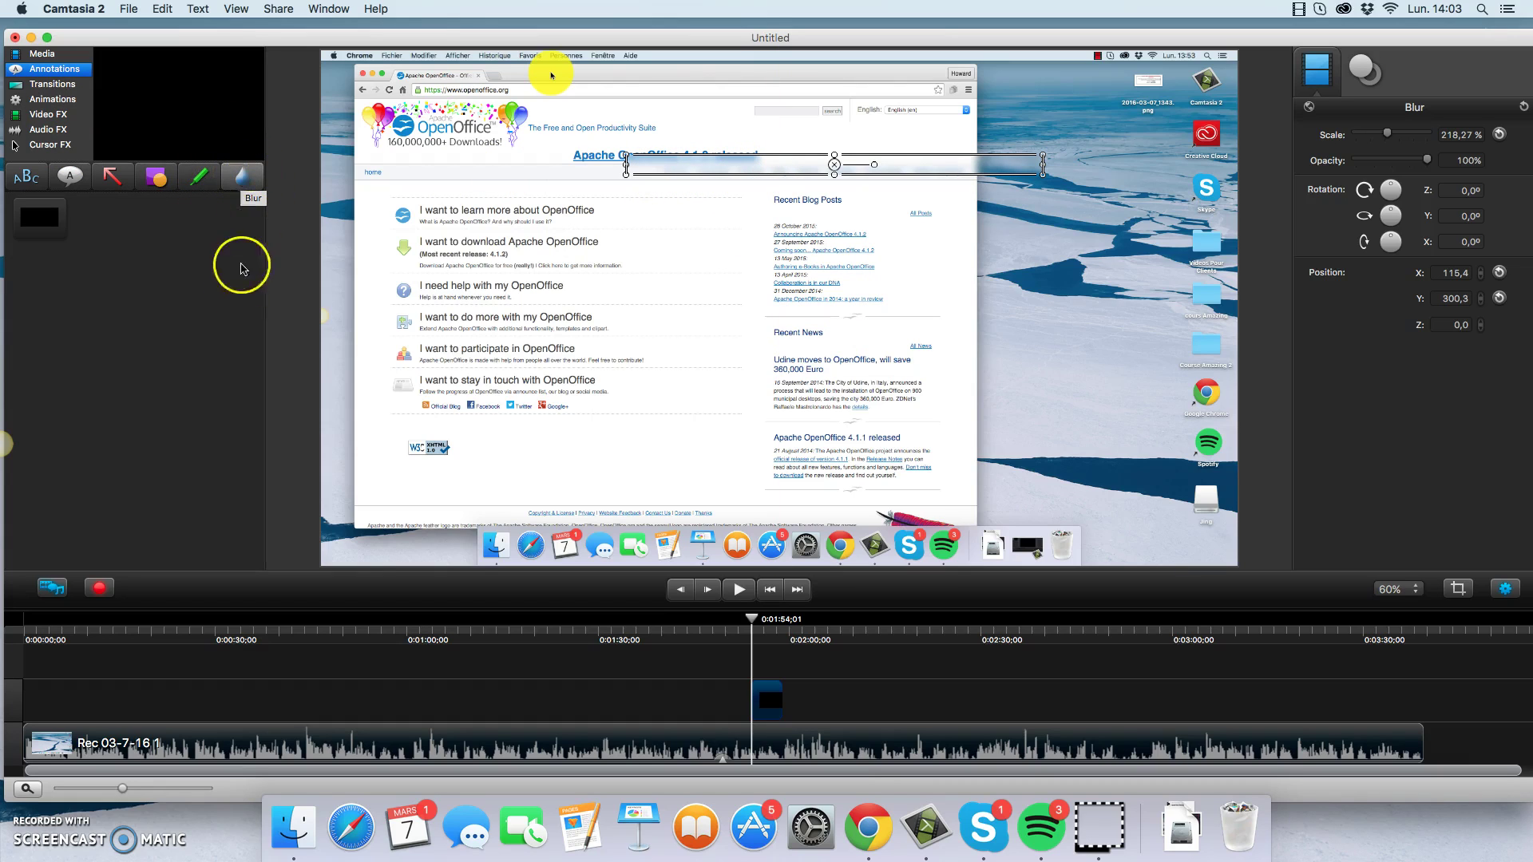
pyautogui.click(804, 177)
pyautogui.press('Delete')
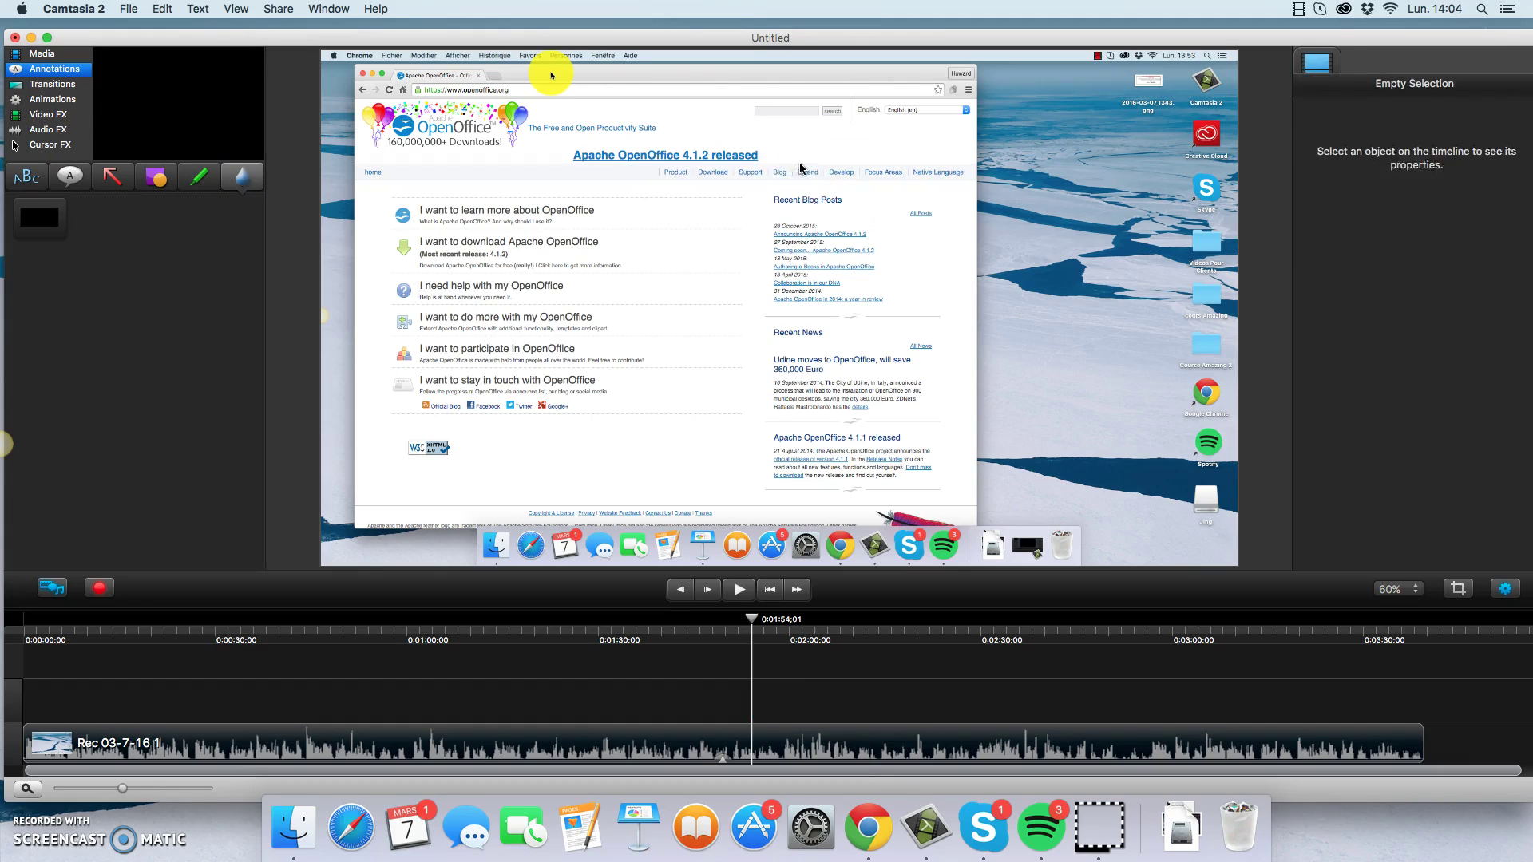
# Step: Place a blur annotation over the web page's list of links and extend its duration to about 0:03:00
pyautogui.moveTo(257, 165); pyautogui.dragTo(673, 315)
pyautogui.click(773, 700)
pyautogui.moveTo(782, 691); pyautogui.dragTo(1173, 693)
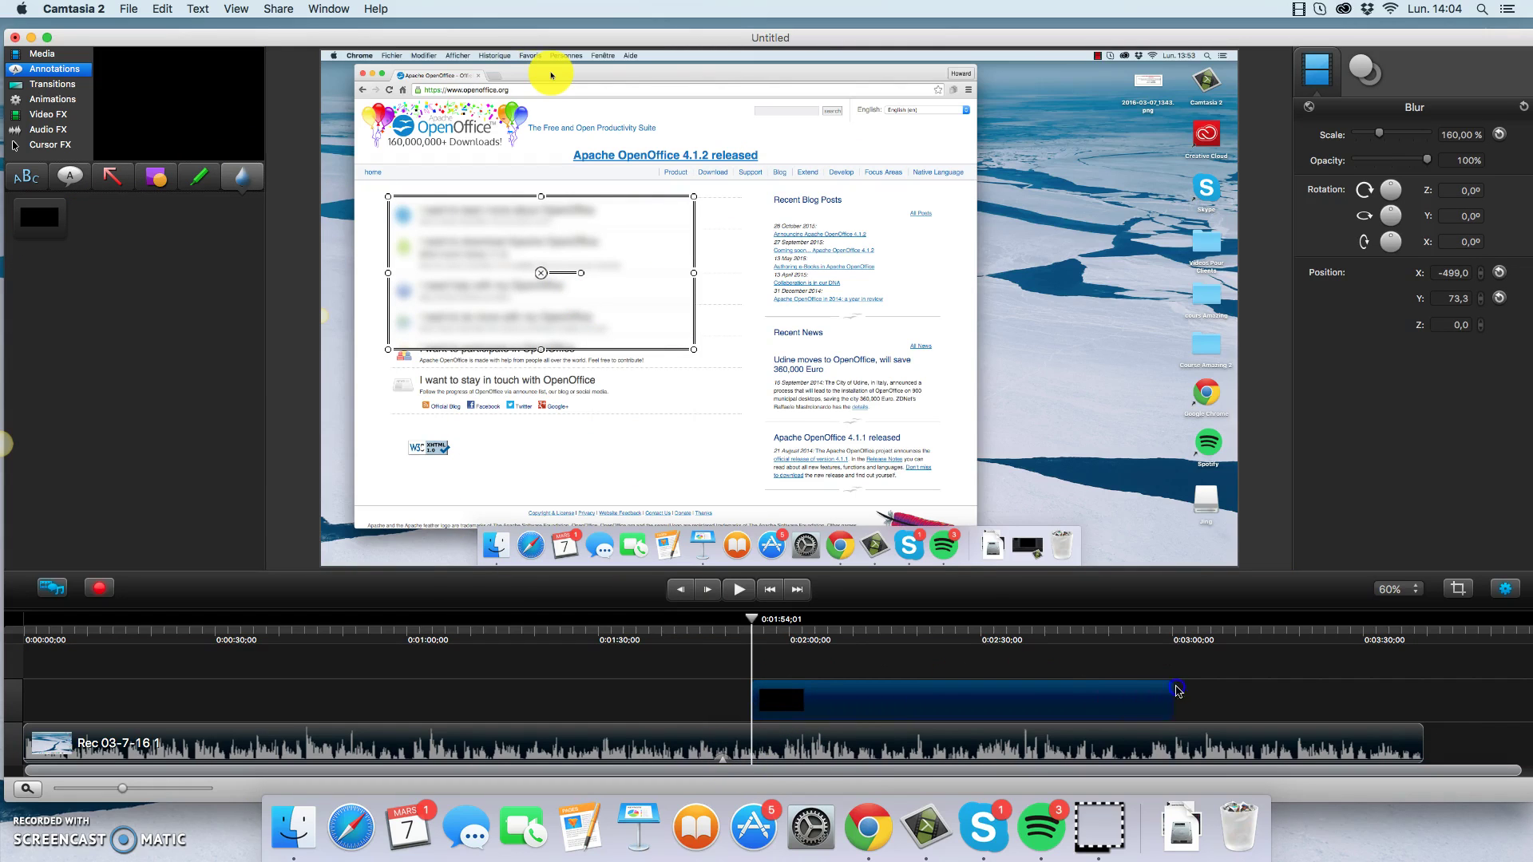
# Step: At 0:02:11;14, enlarge the blur annotation to cover most of the recording, and delete it
pyautogui.click(862, 626)
pyautogui.moveTo(694, 350); pyautogui.dragTo(1226, 615)
pyautogui.moveTo(932, 418); pyautogui.dragTo(893, 259)
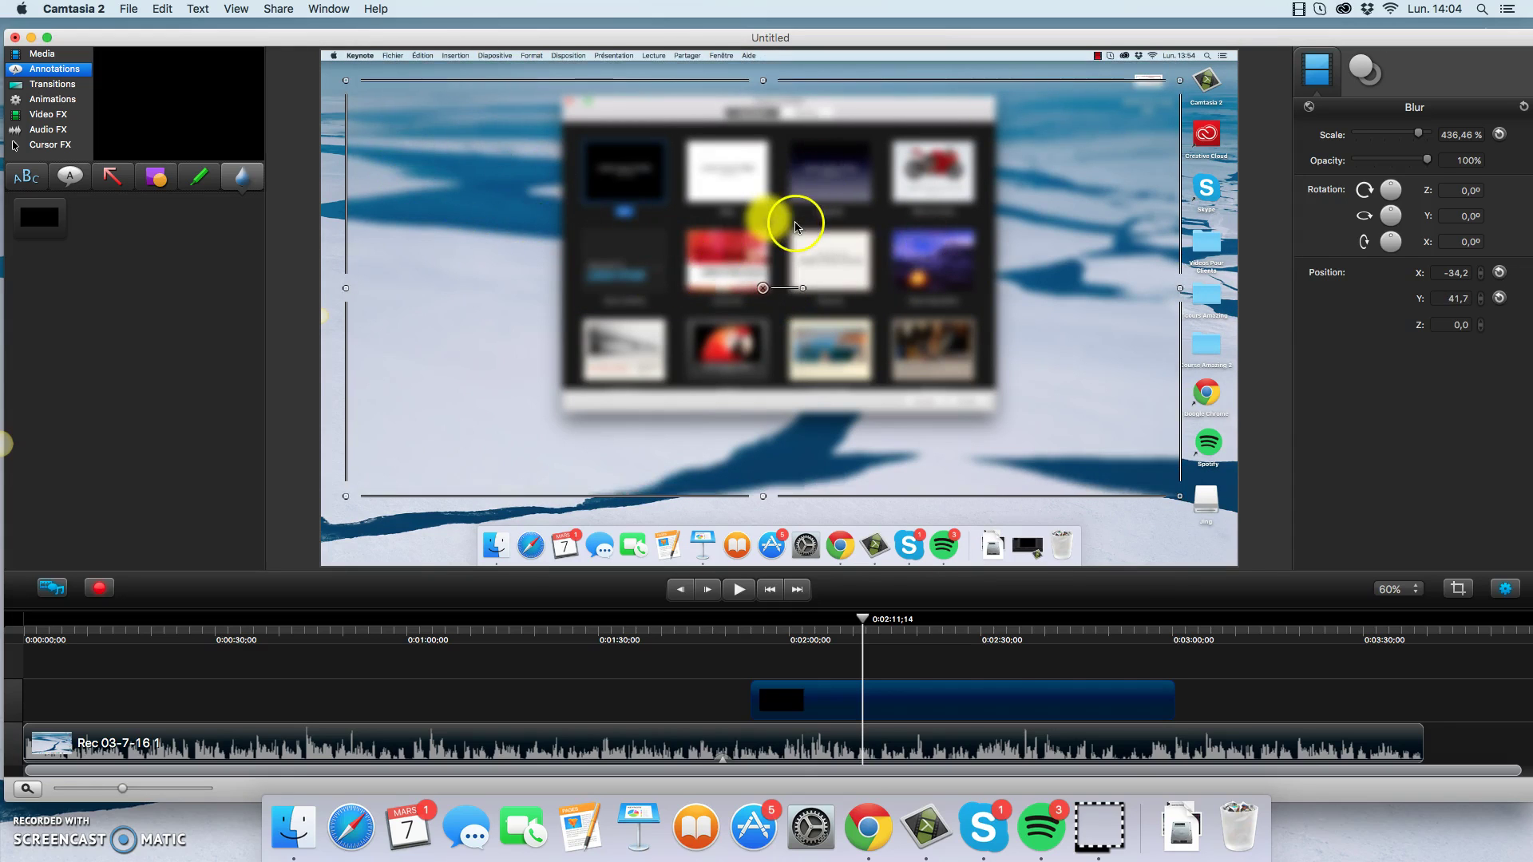
pyautogui.press('Delete')
# Step: Set the recording's scale to 50% on the canvas and deselect it
pyautogui.click(47, 55)
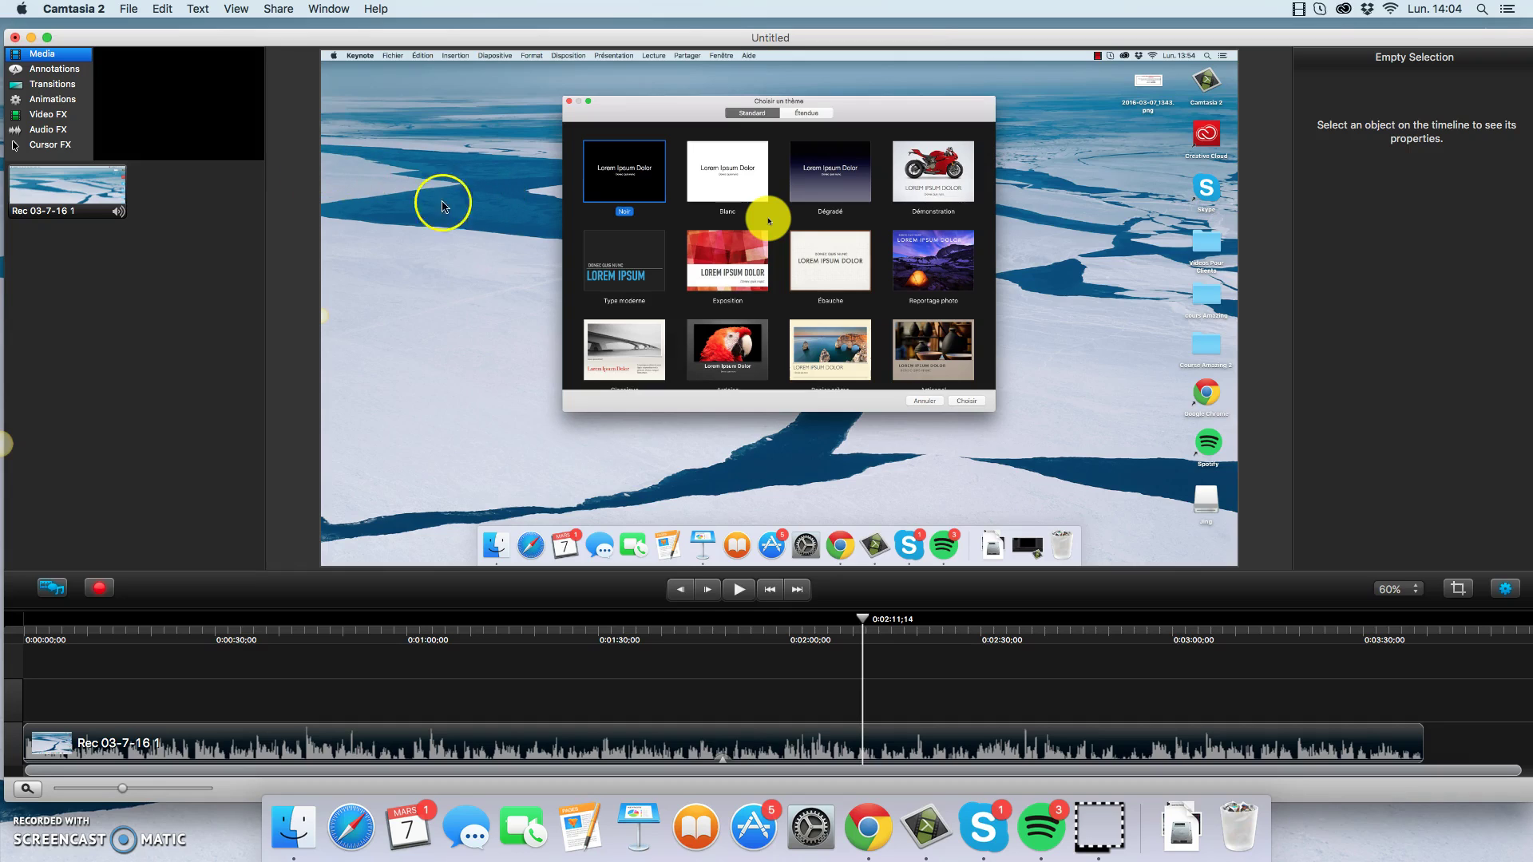
pyautogui.click(1124, 328)
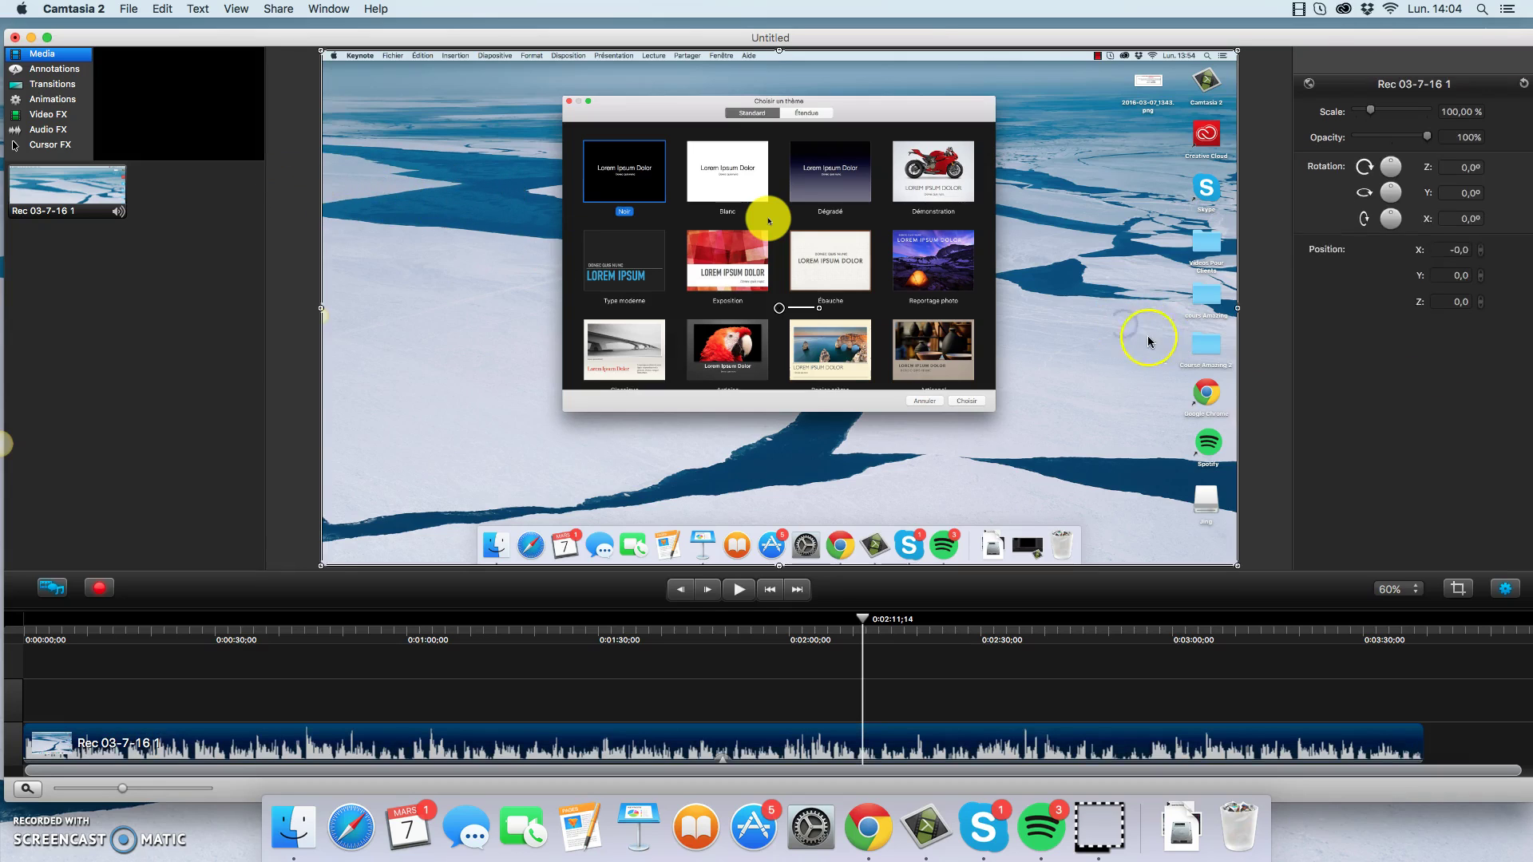
pyautogui.click(1259, 352)
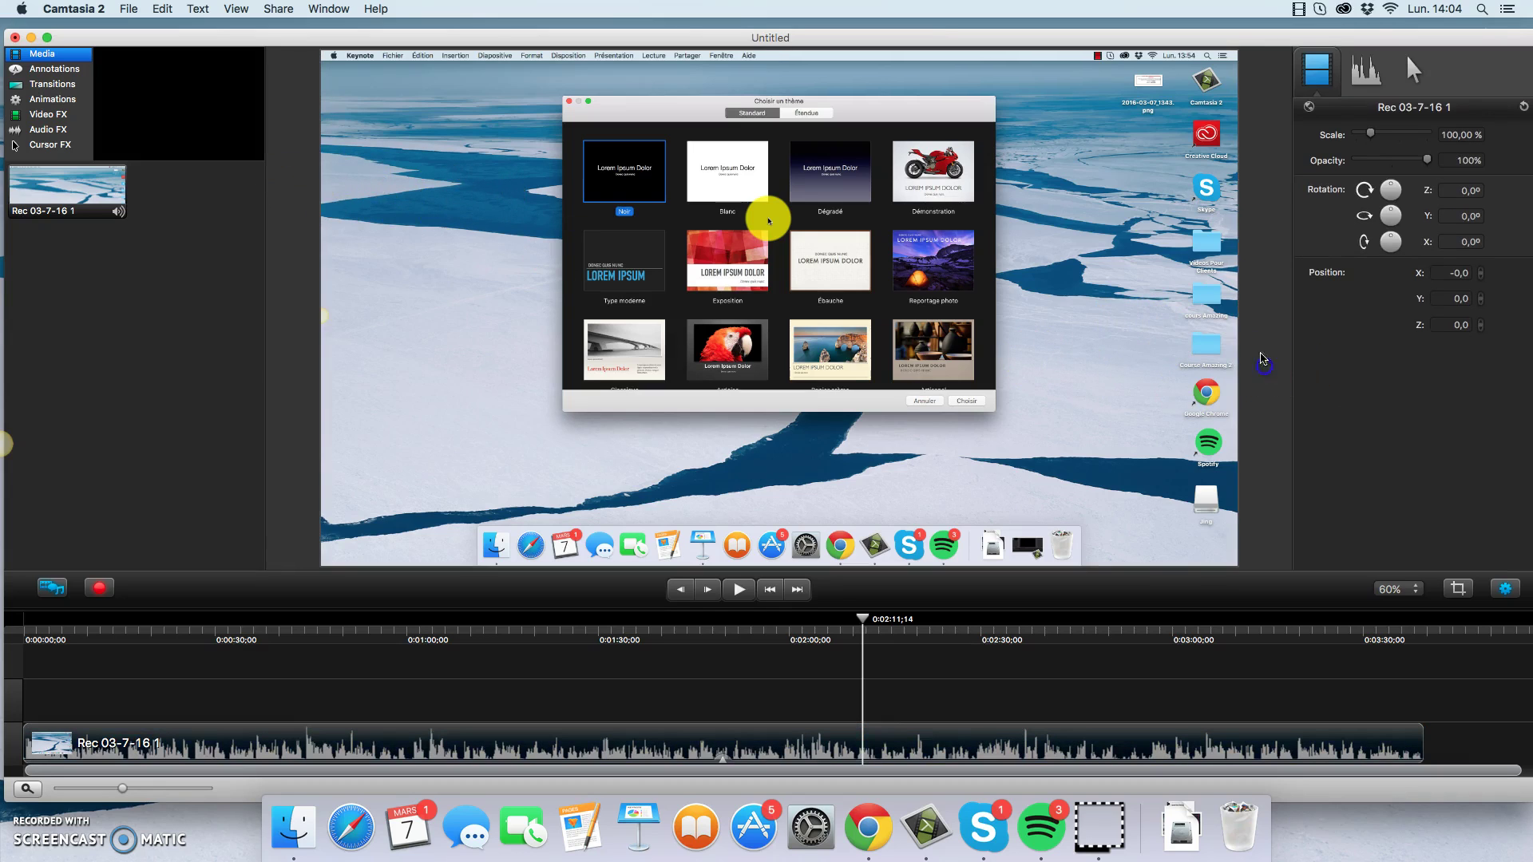
pyautogui.click(1113, 293)
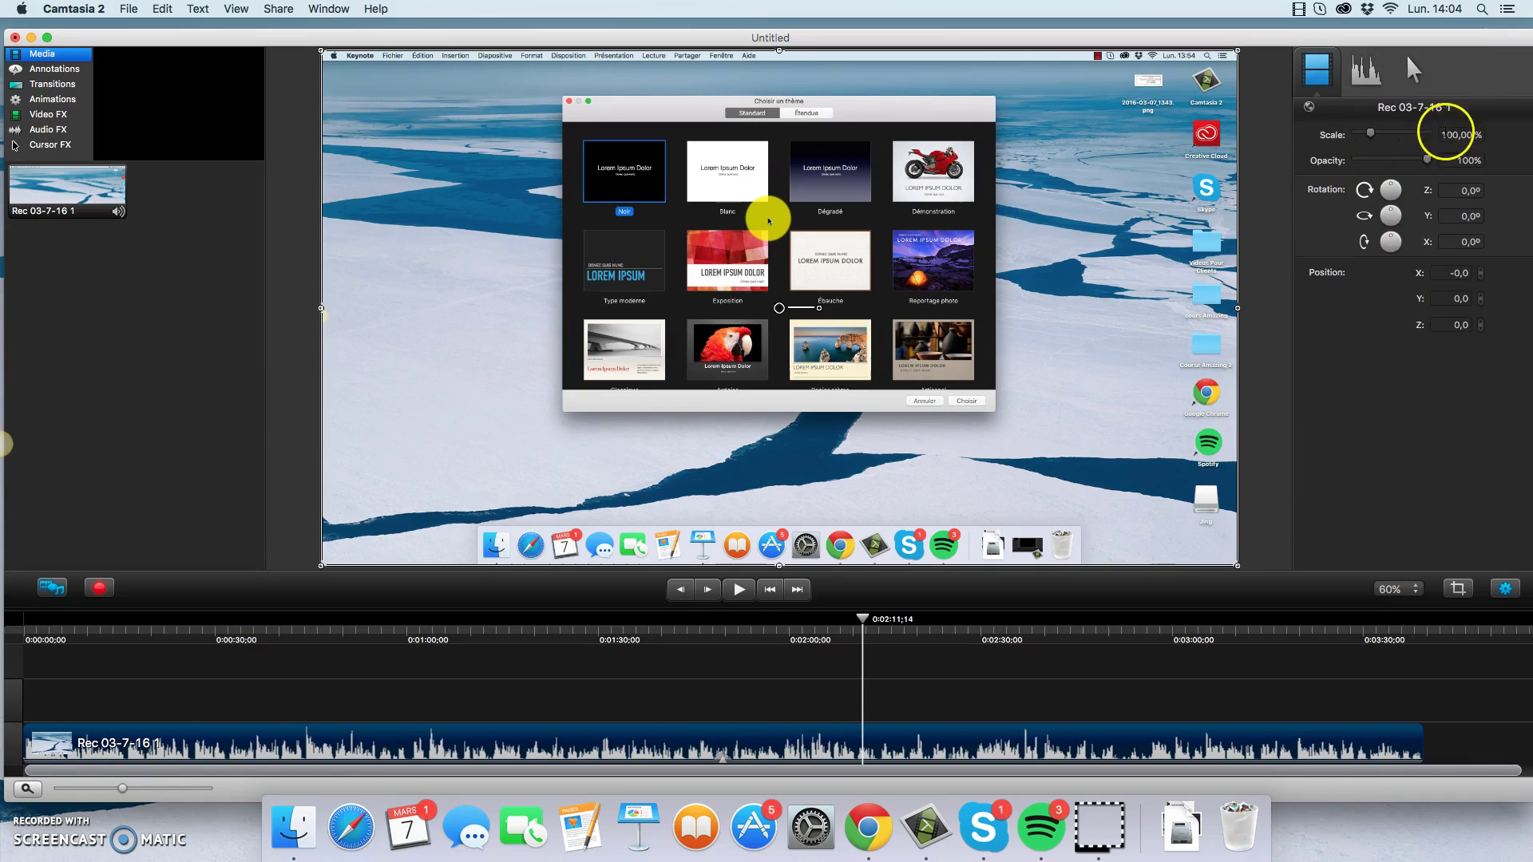
pyautogui.click(1475, 136)
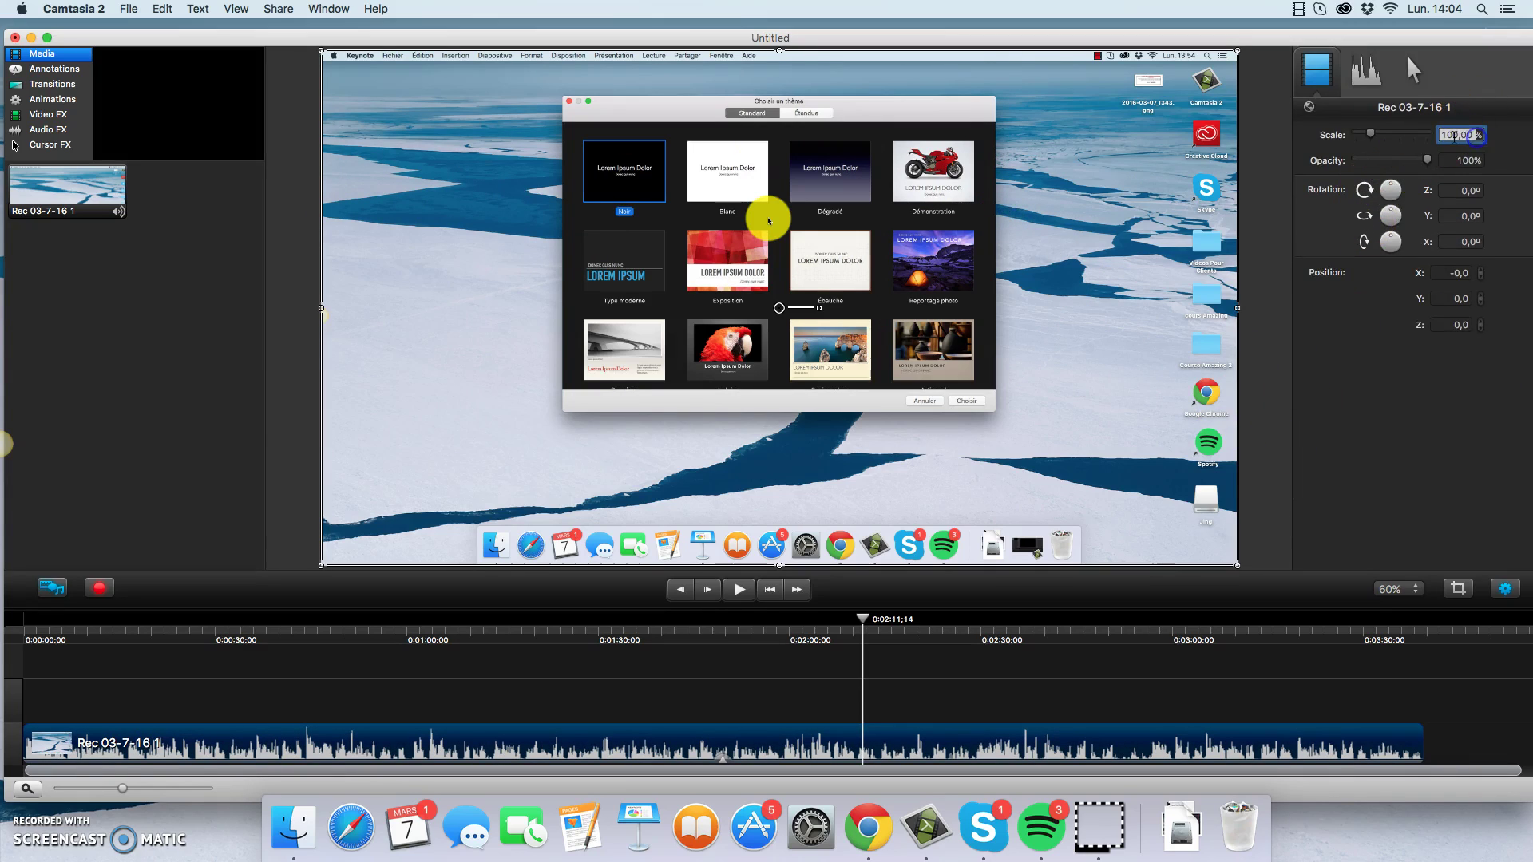
pyautogui.write('50')
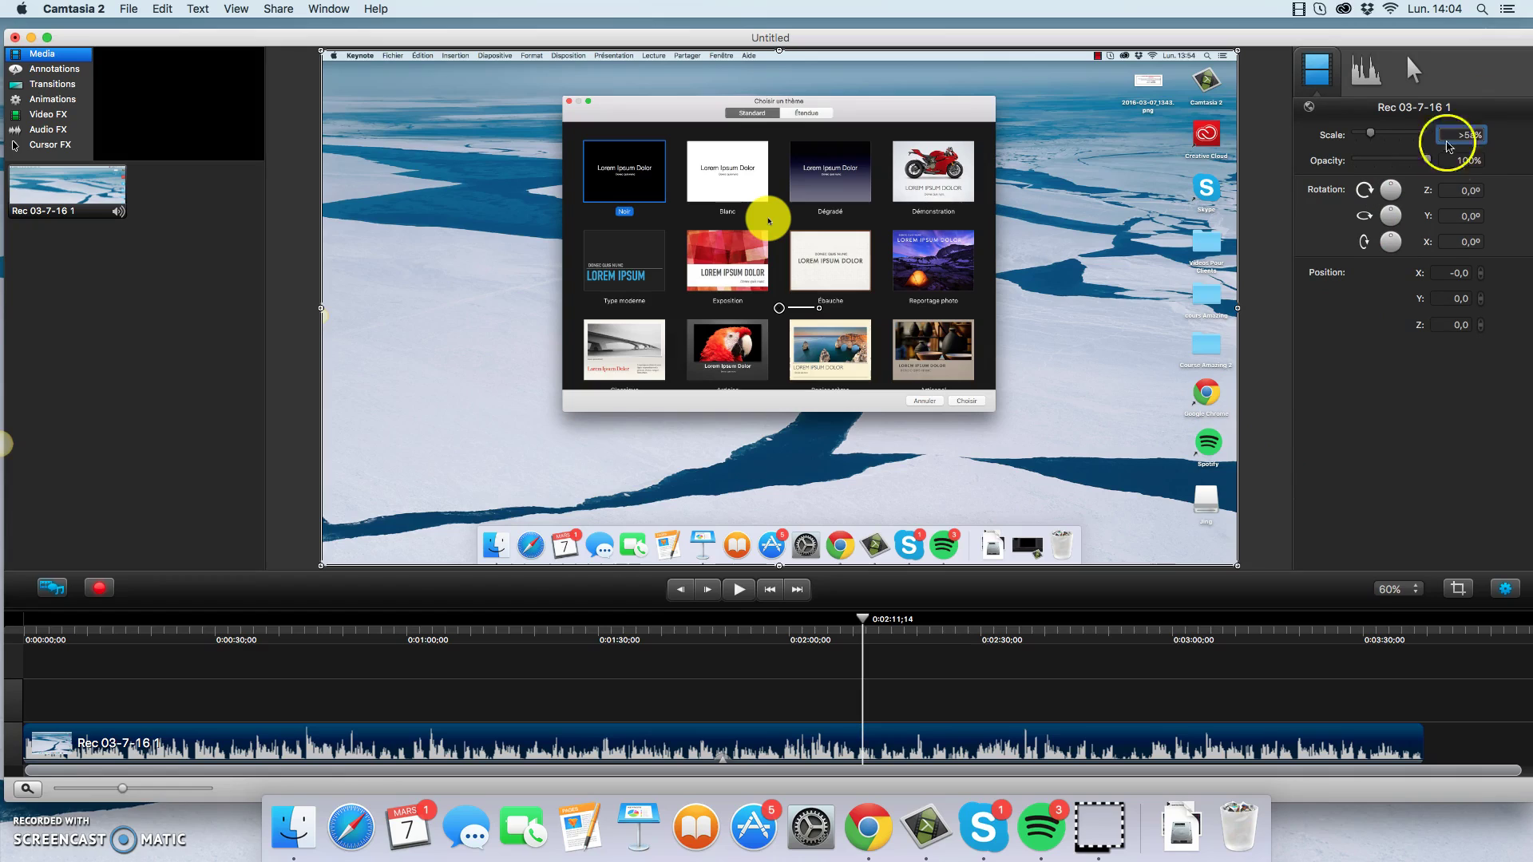
pyautogui.click(1473, 136)
pyautogui.press('super+a')
pyautogui.press('BackSpace')
pyautogui.click(1227, 359)
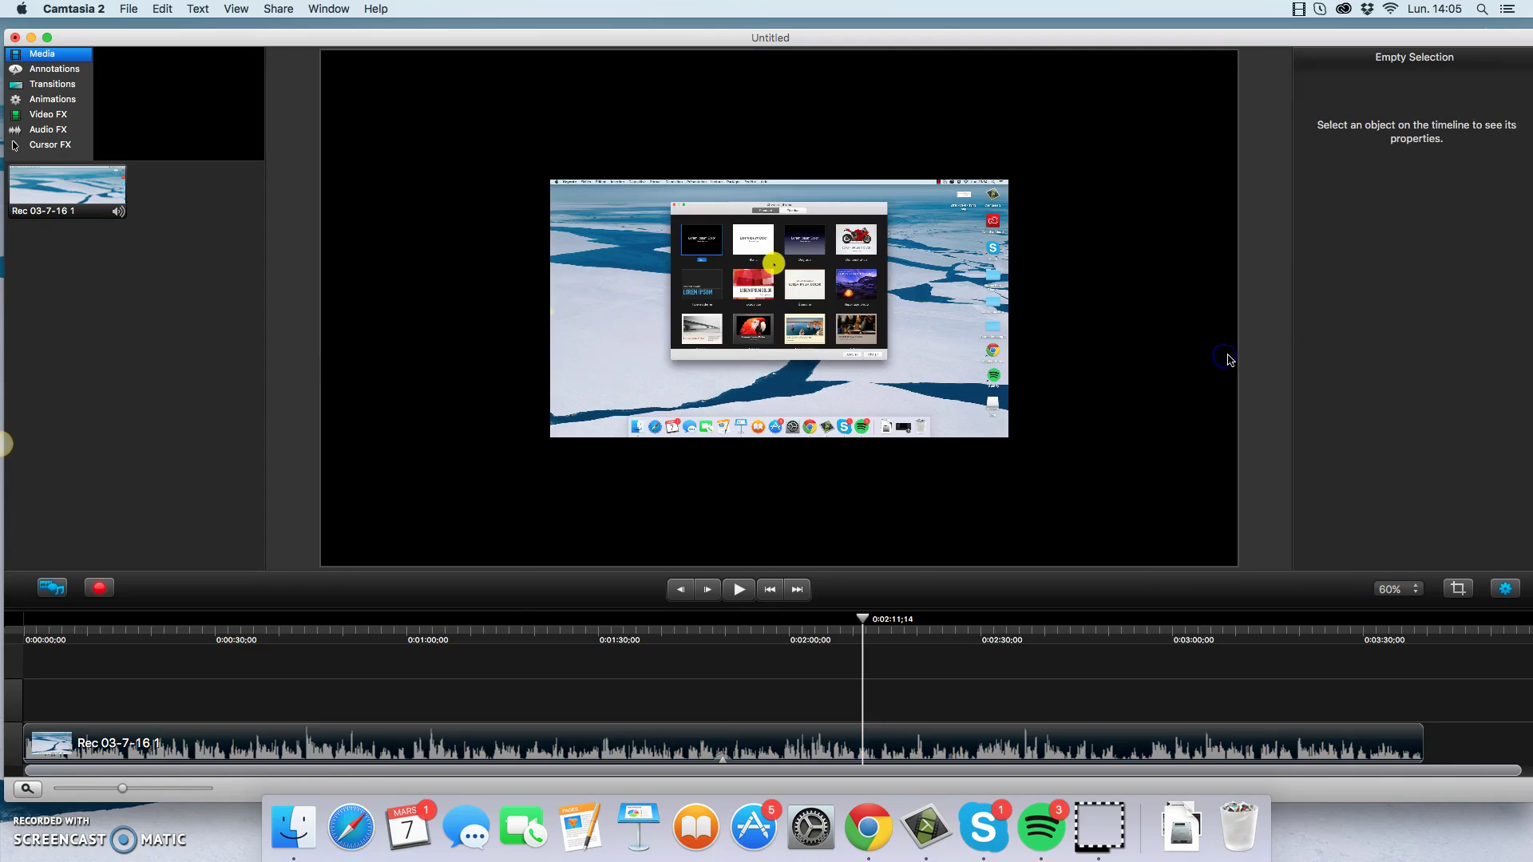
# Step: Resize the canvas to 960 by 540 with the iMac - 50% preset so it matches the scaled recording
pyautogui.scroll(-3, 969, 296)
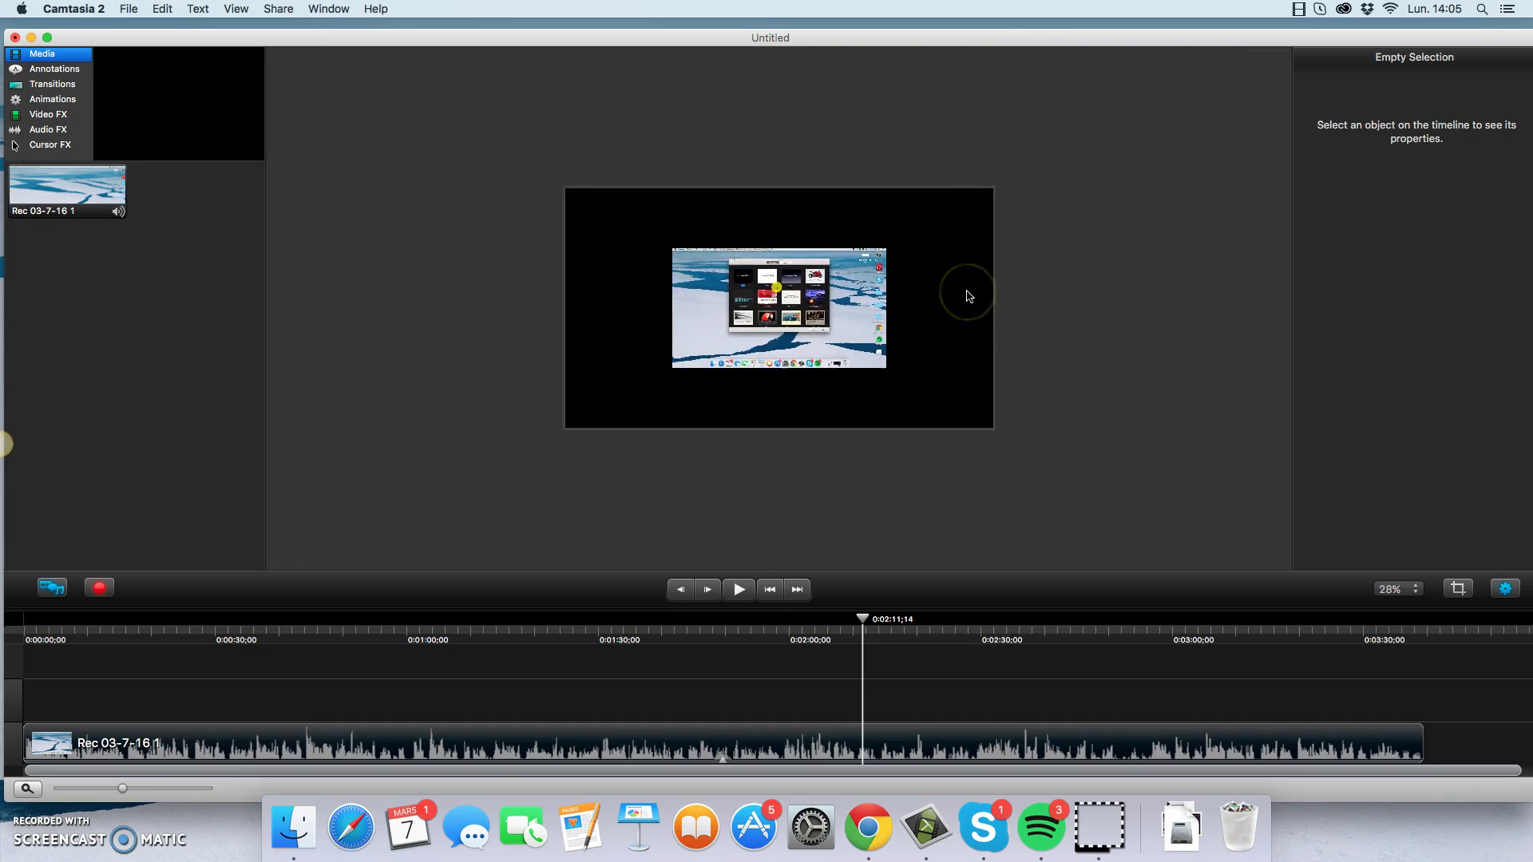
pyautogui.scroll(3, 969, 297)
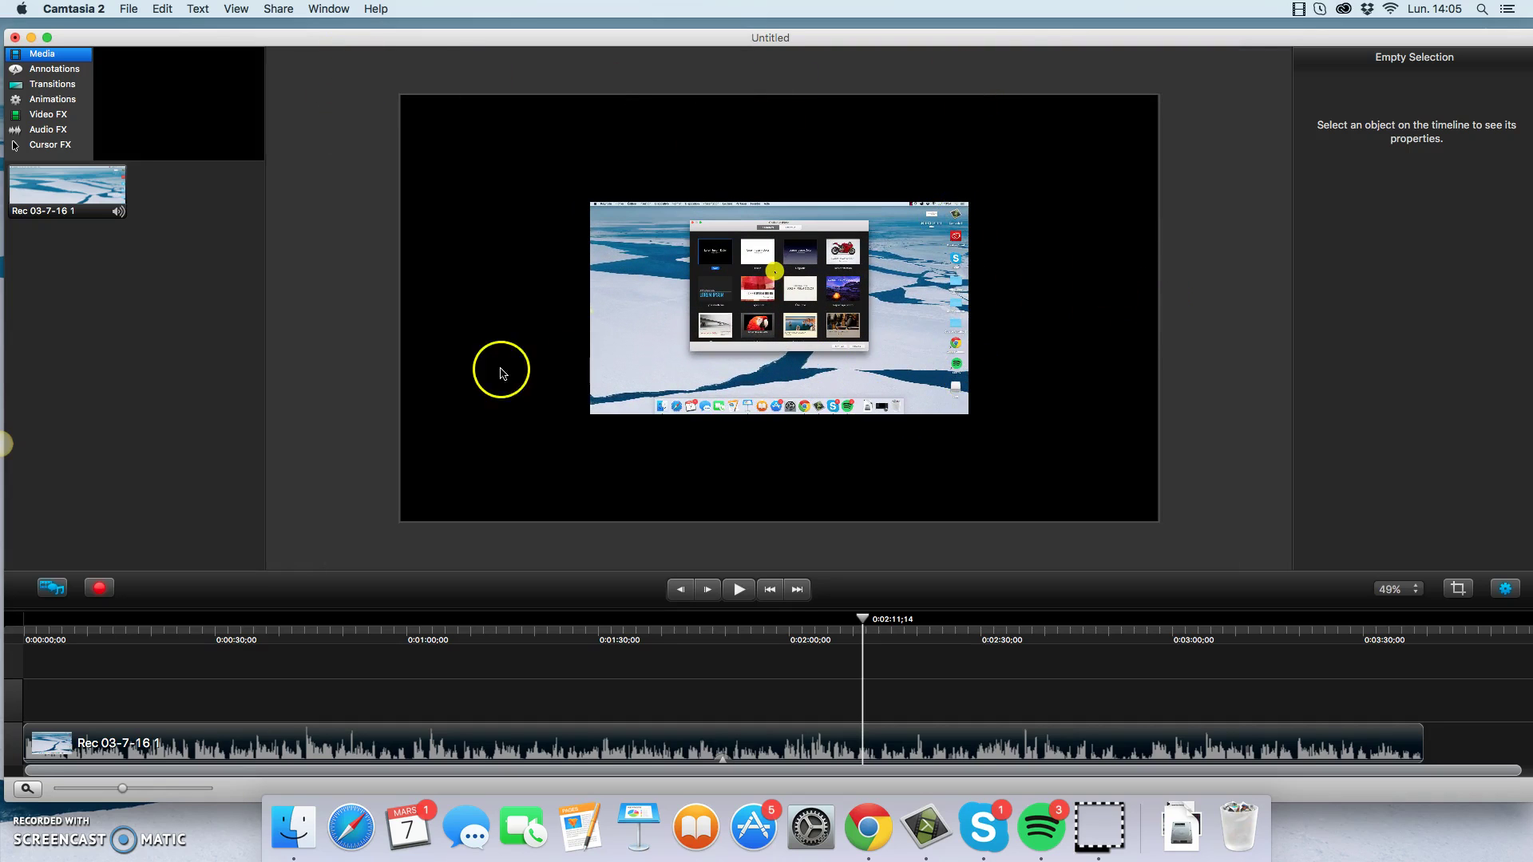
pyautogui.rightClick(336, 381)
pyautogui.click(345, 386)
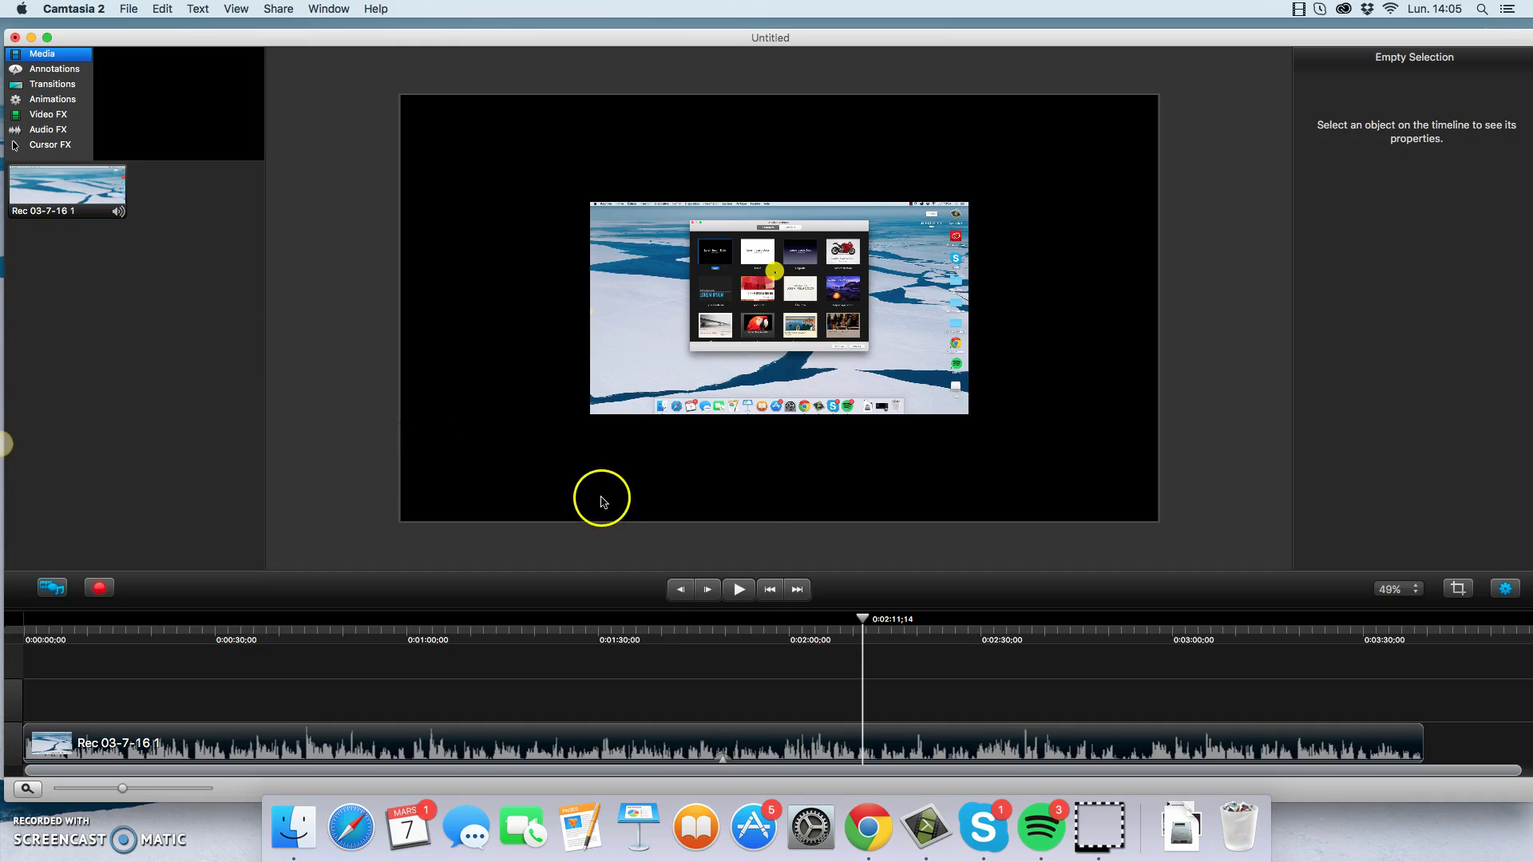
pyautogui.click(845, 537)
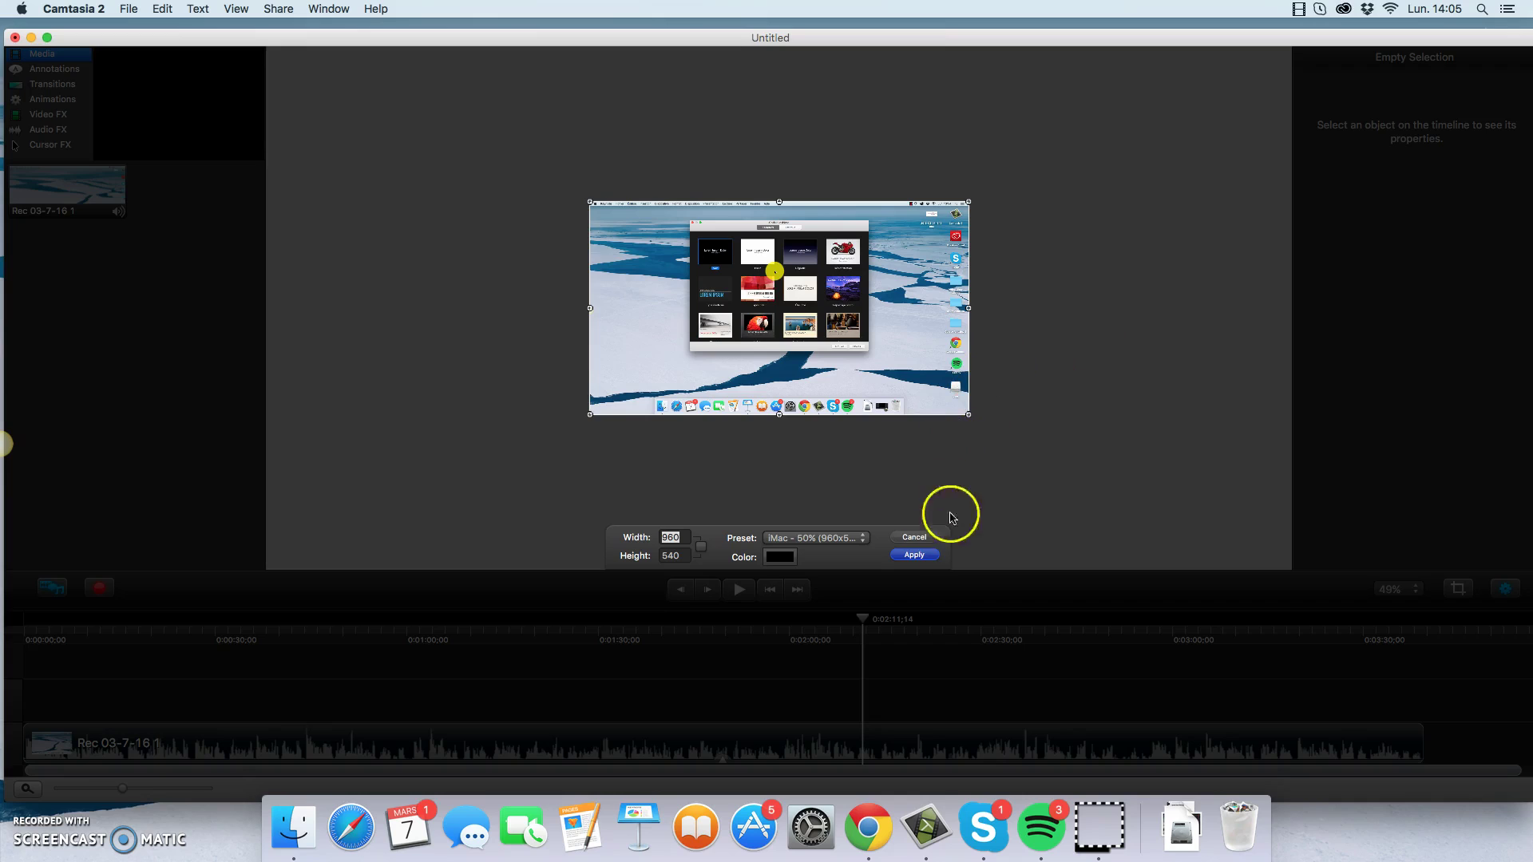
pyautogui.click(914, 555)
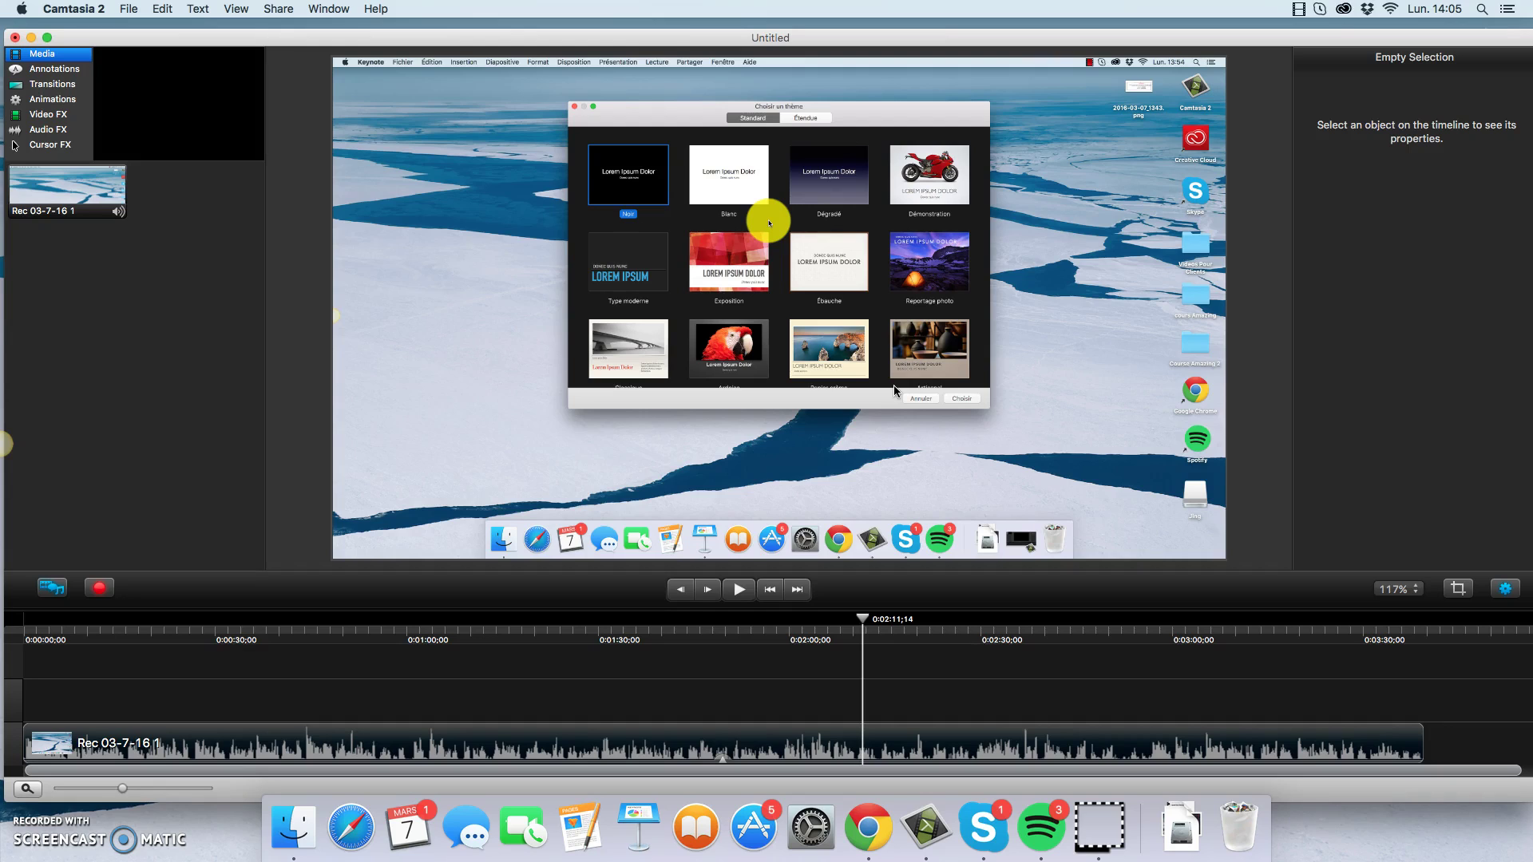
pyautogui.press('super+minus')
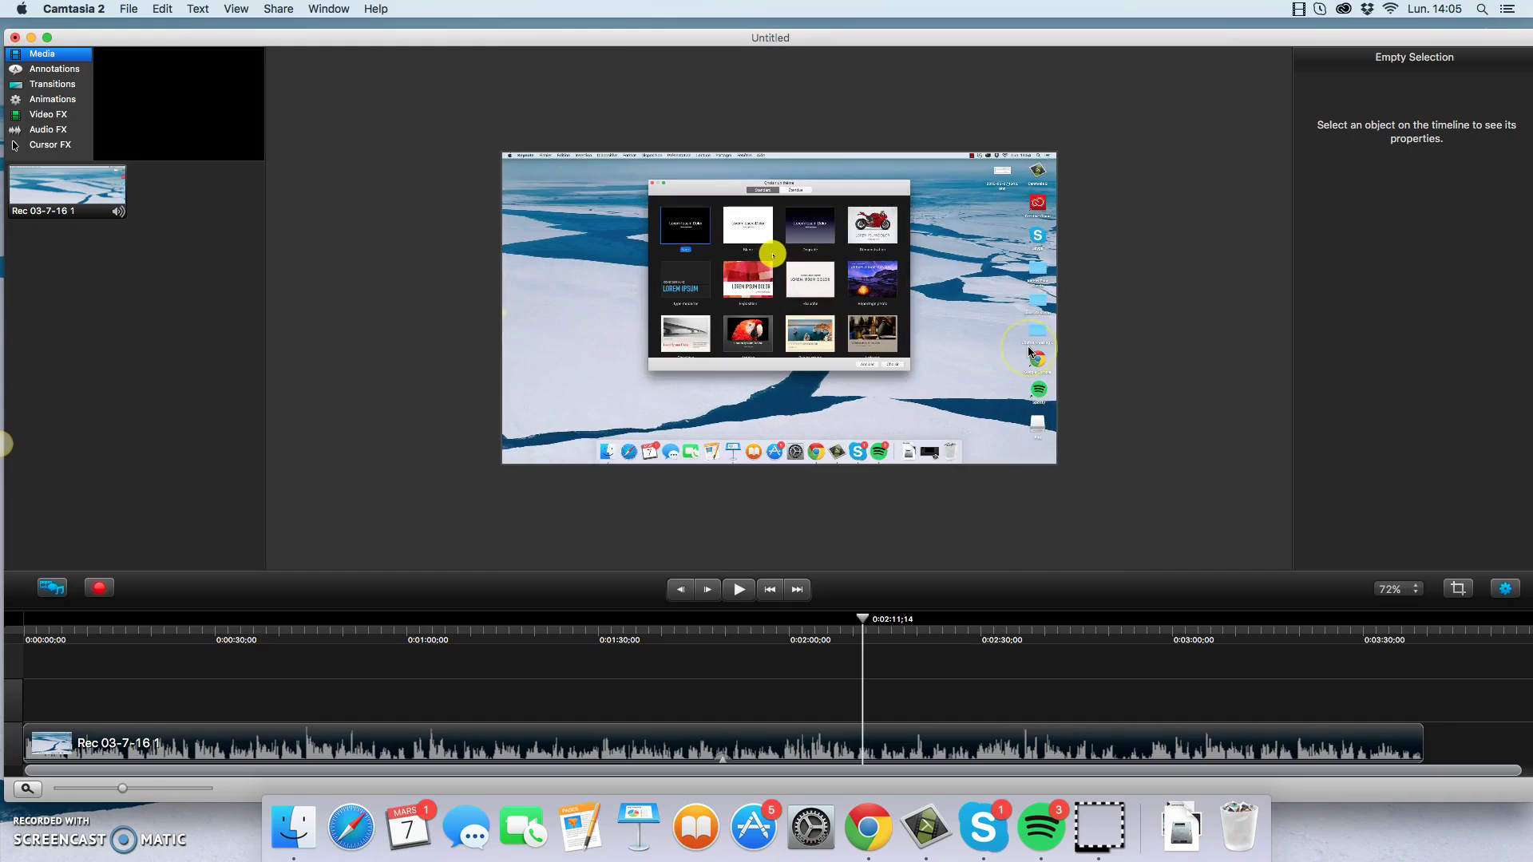
# Step: Select the recording on the canvas and set its scale to 100%
pyautogui.press('super+plus')
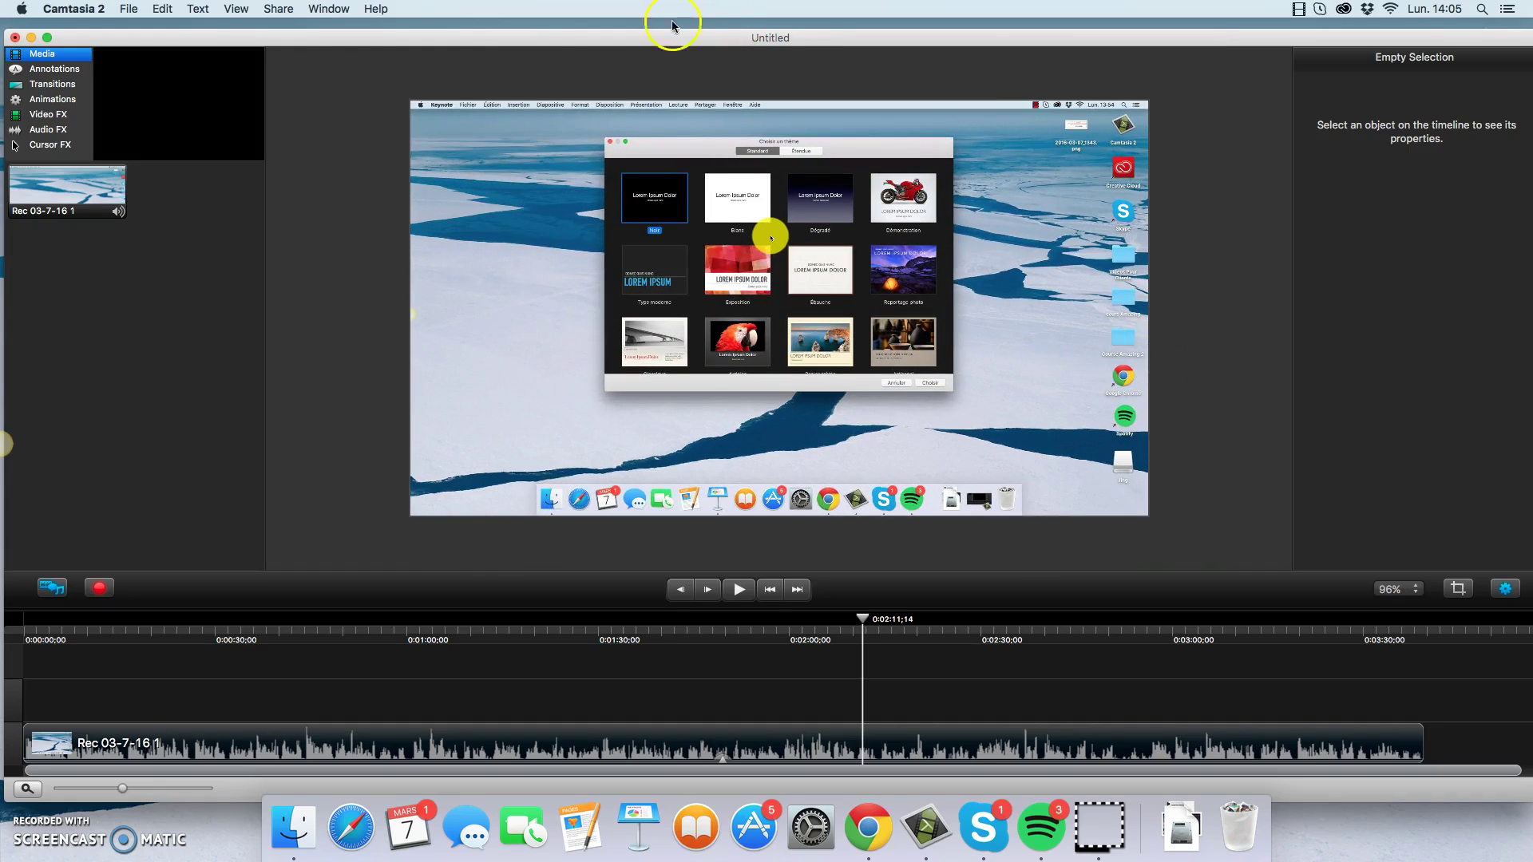
pyautogui.click(731, 192)
pyautogui.click(1449, 134)
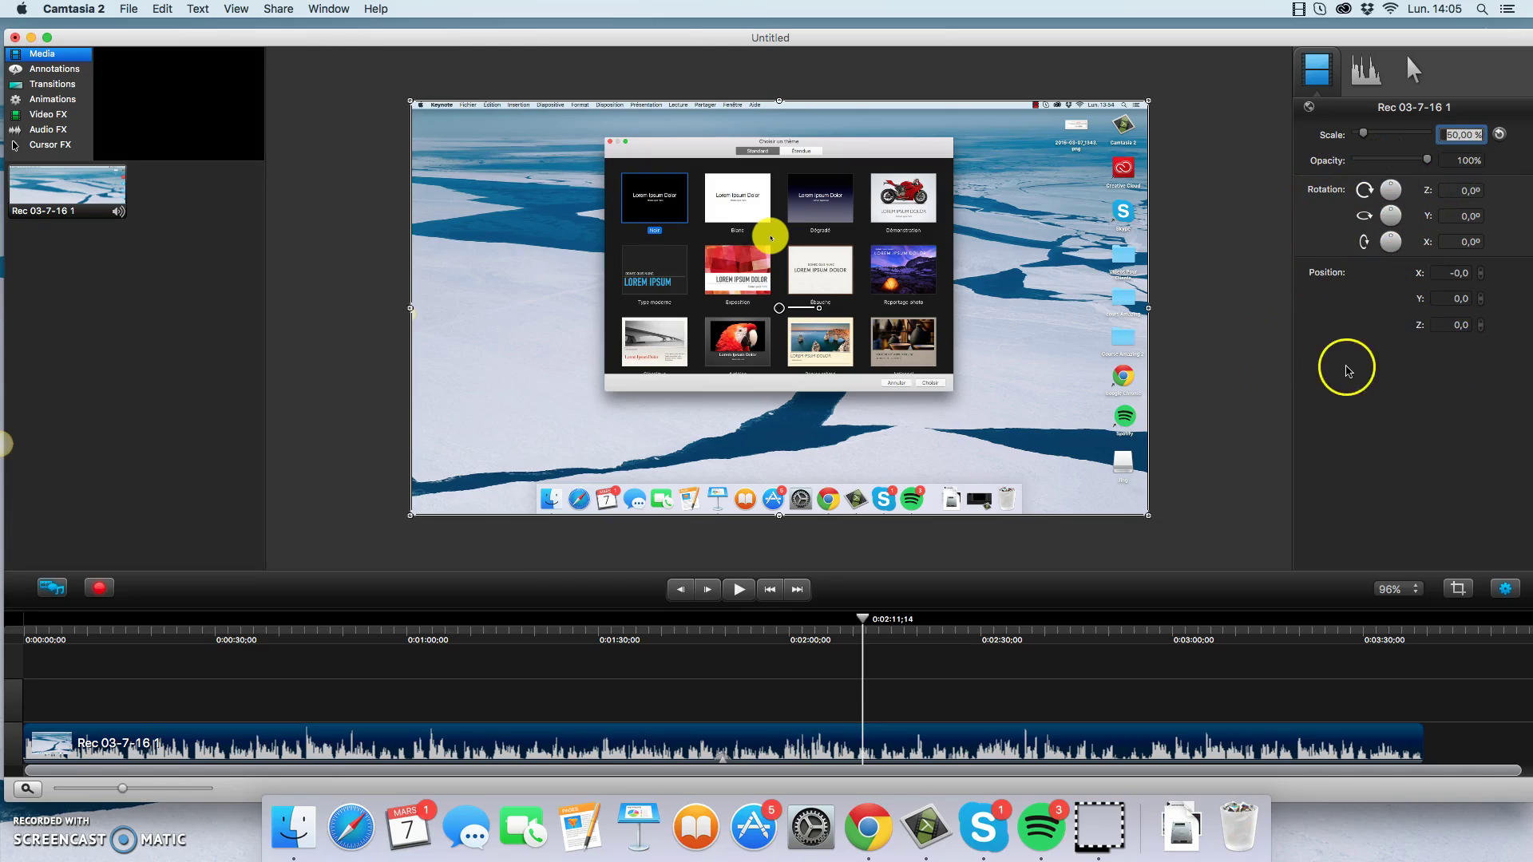
pyautogui.write('100')
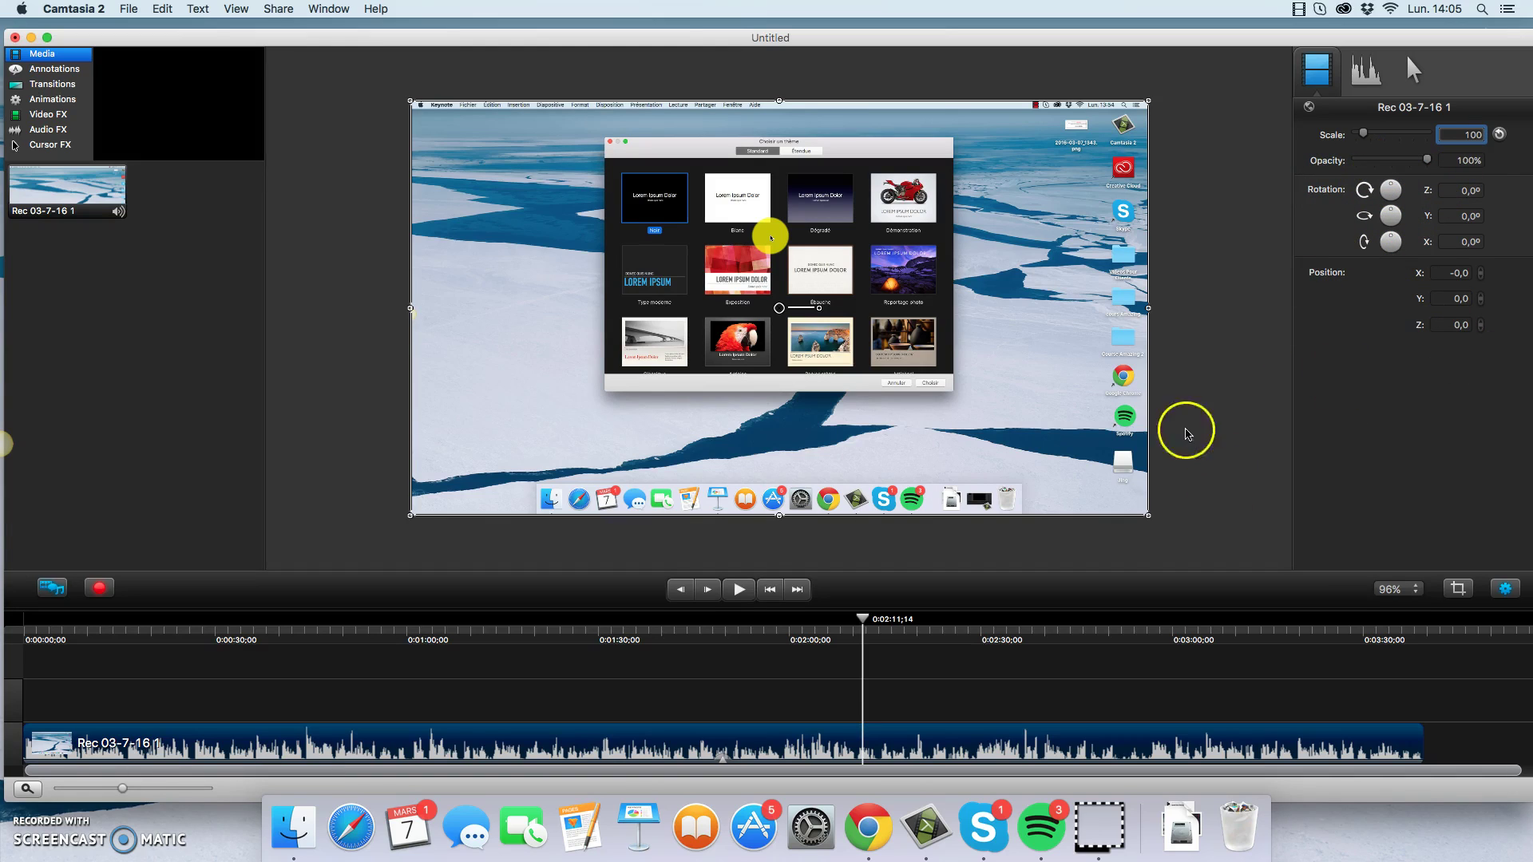
pyautogui.press('Return')
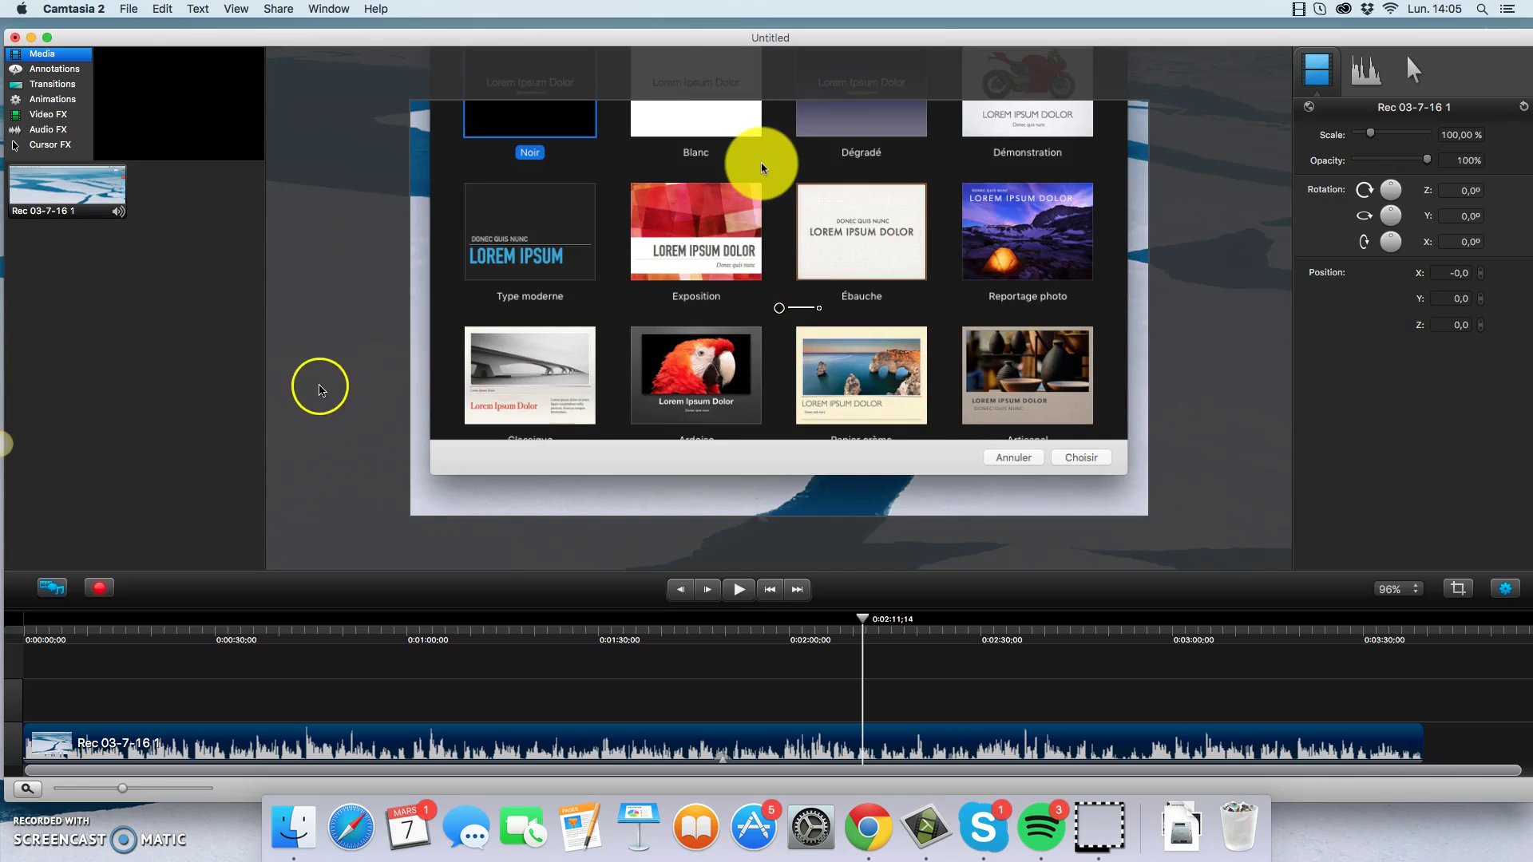
# Step: Resize the canvas to 1920 by 1080 with the YouTube HD/1080p preset to match the full-size recording
pyautogui.rightClick(319, 390)
pyautogui.rightClick(314, 321)
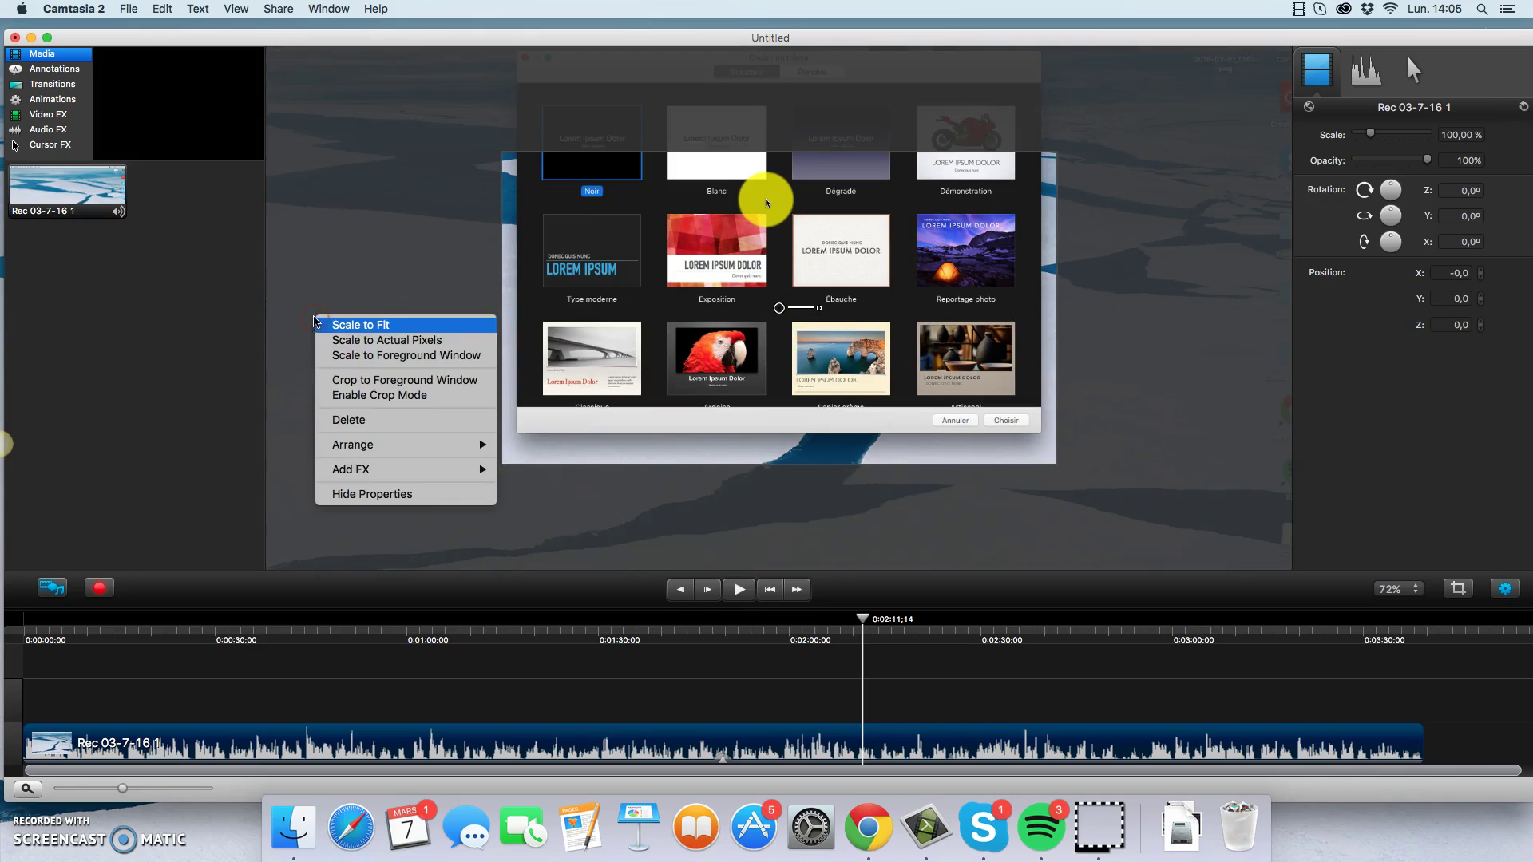
pyautogui.click(222, 333)
pyautogui.rightClick(227, 331)
pyautogui.scroll(5, 433, 317)
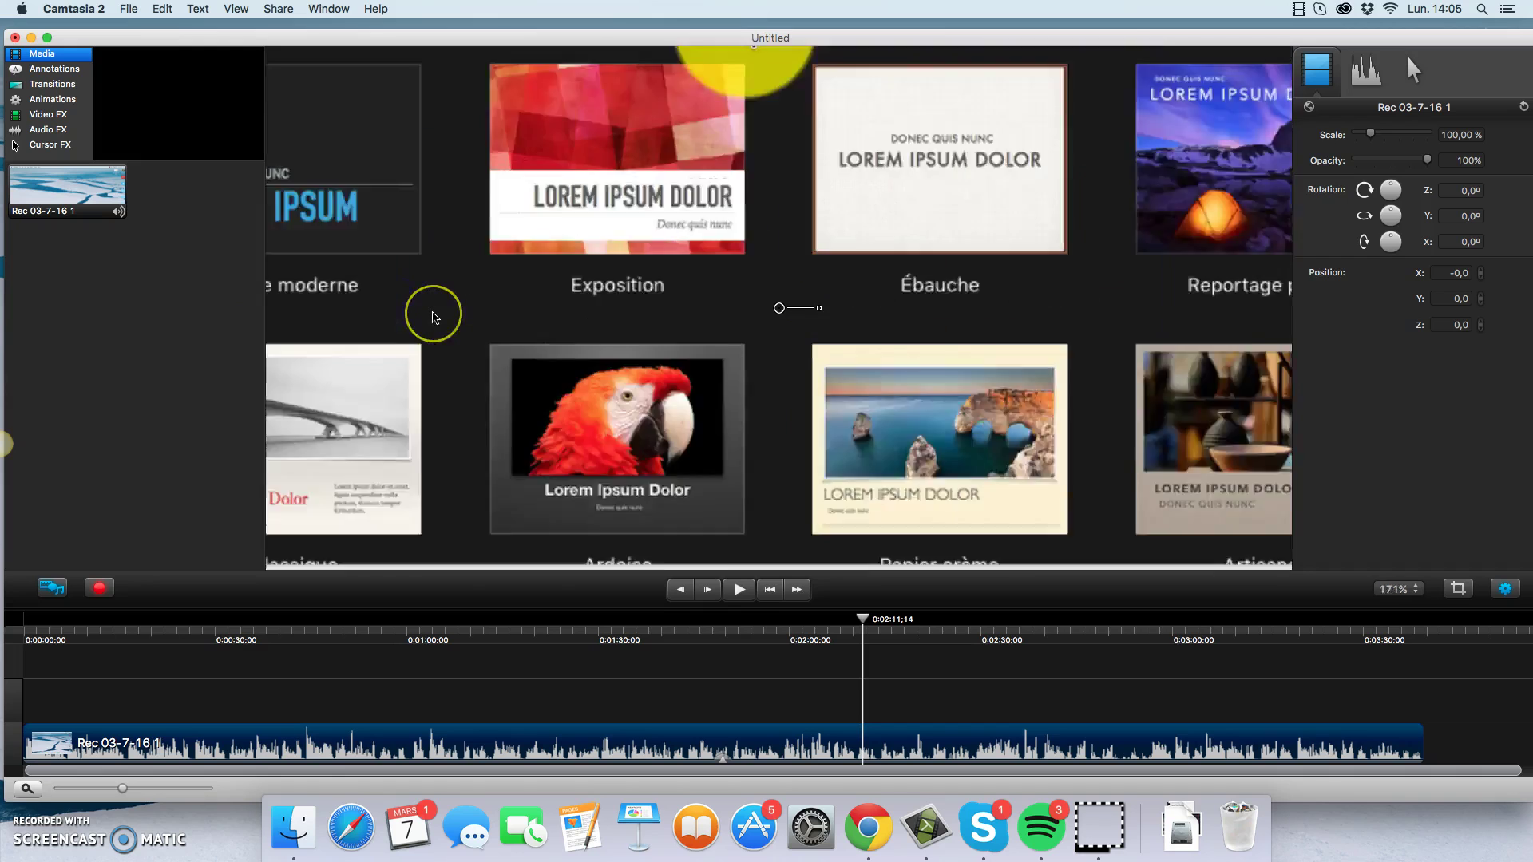
pyautogui.scroll(-8, 433, 317)
pyautogui.rightClick(311, 308)
pyautogui.click(351, 314)
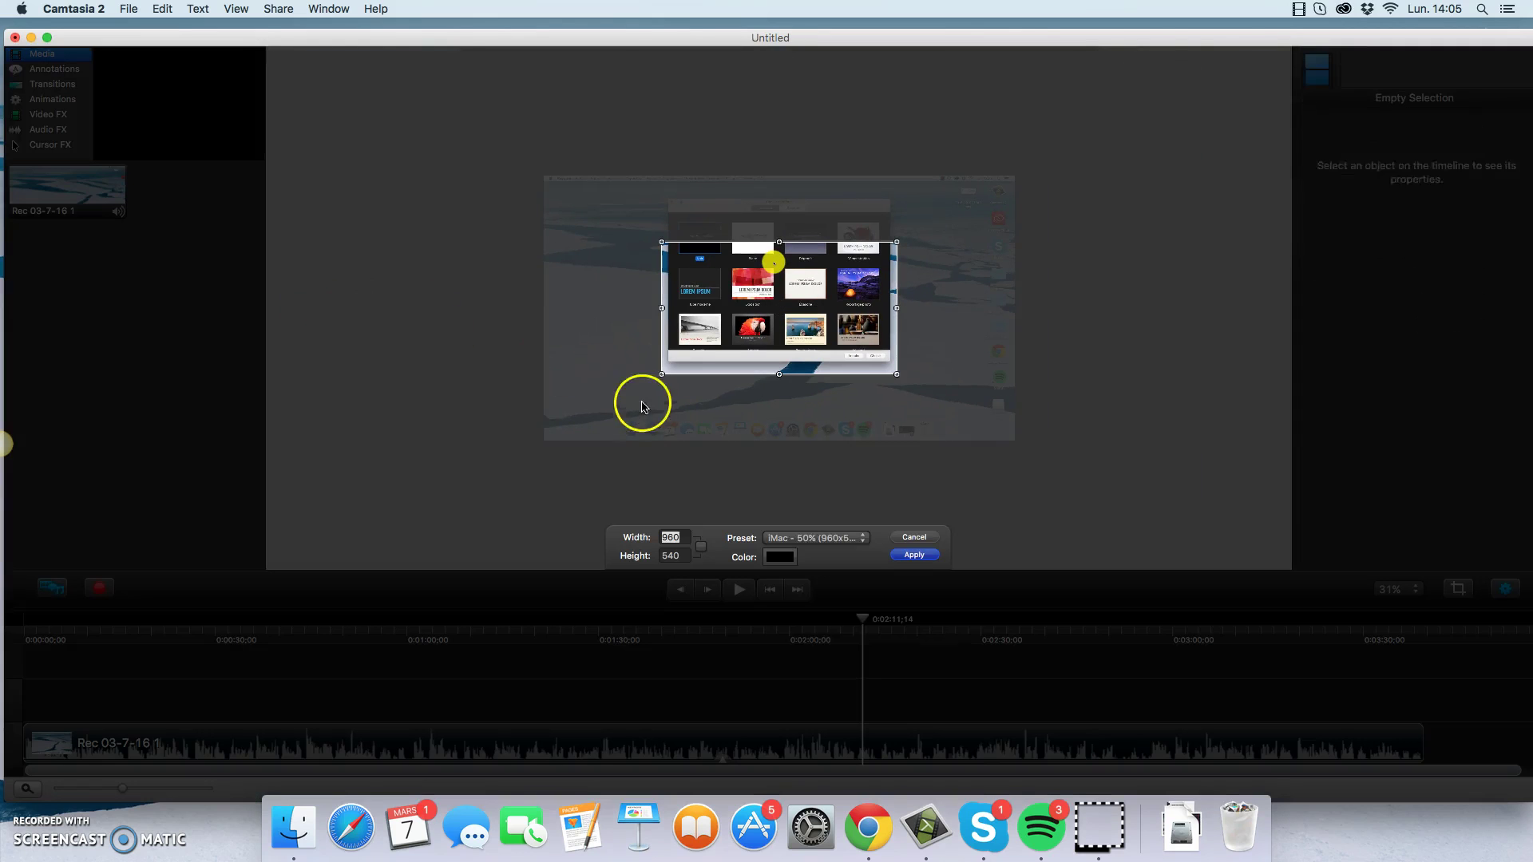
pyautogui.click(855, 537)
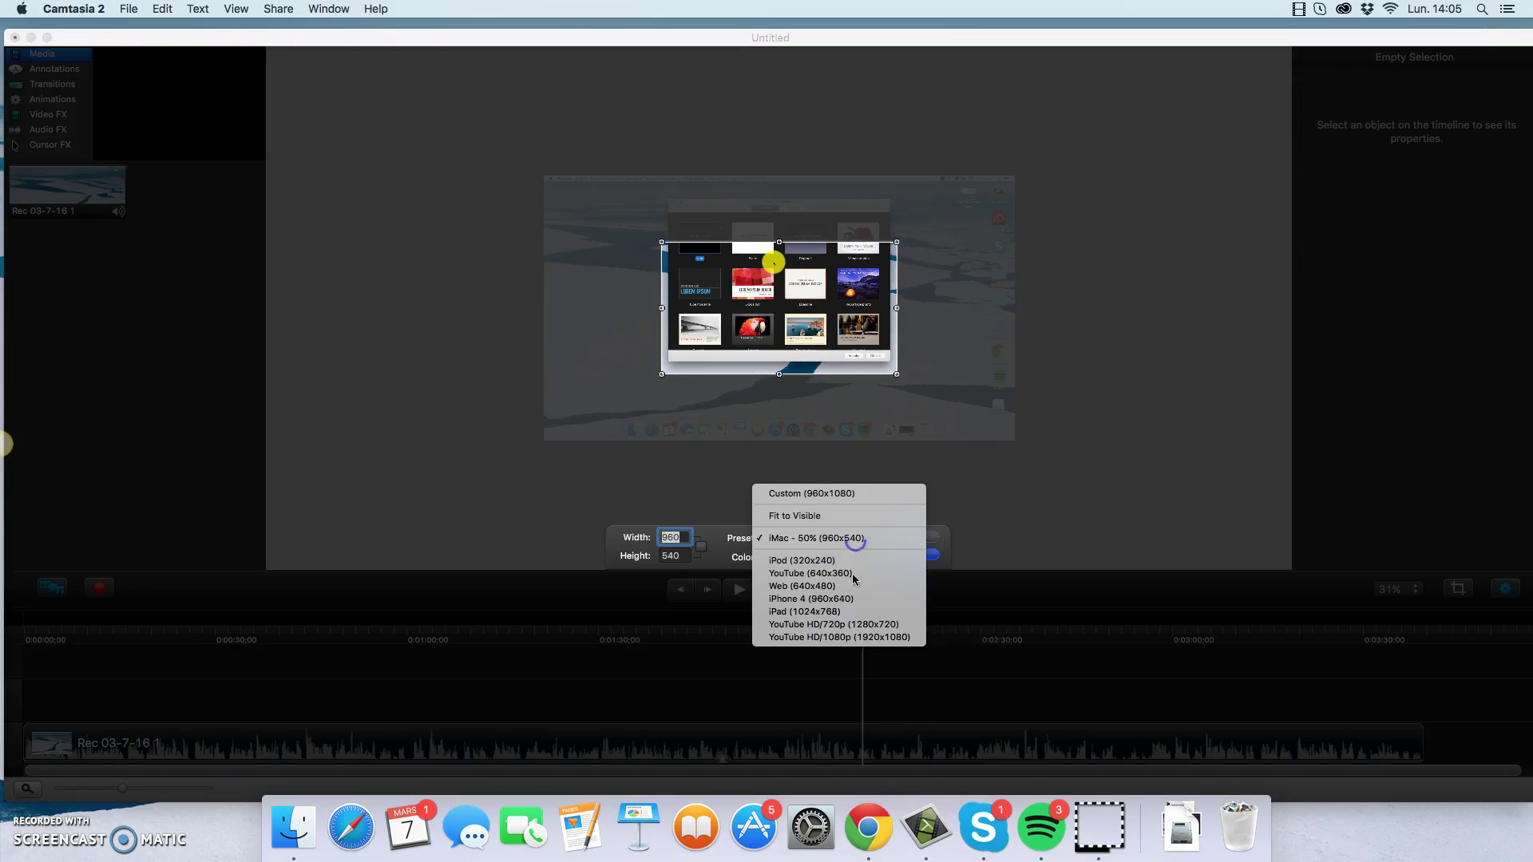
pyautogui.click(854, 638)
pyautogui.click(918, 548)
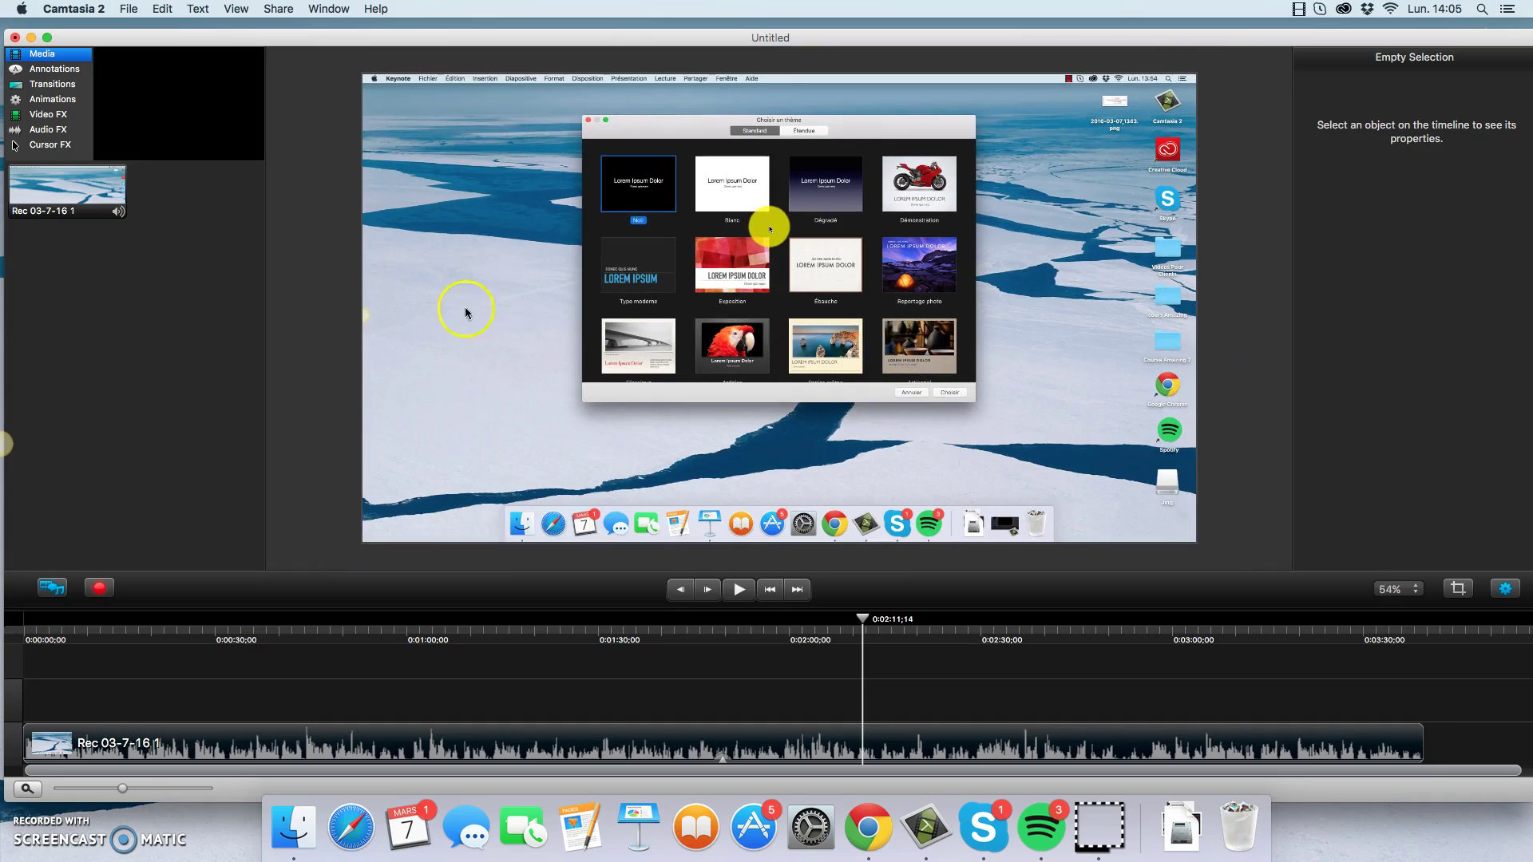
pyautogui.click(333, 283)
# Step: Open the advanced export settings for the project and choose Export to MP4 as the format
pyautogui.click(279, 9)
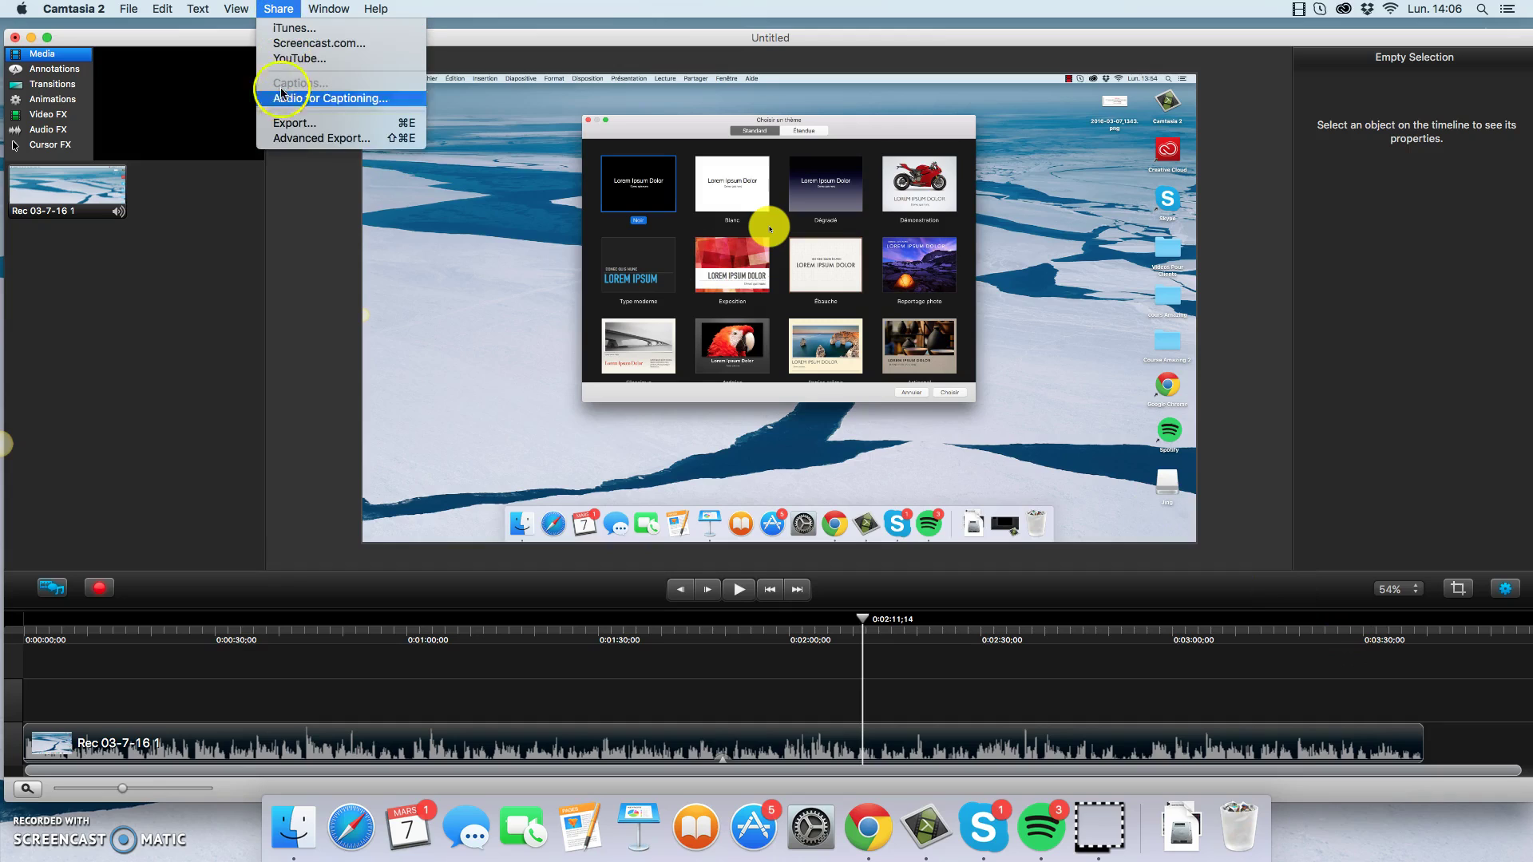
pyautogui.click(313, 139)
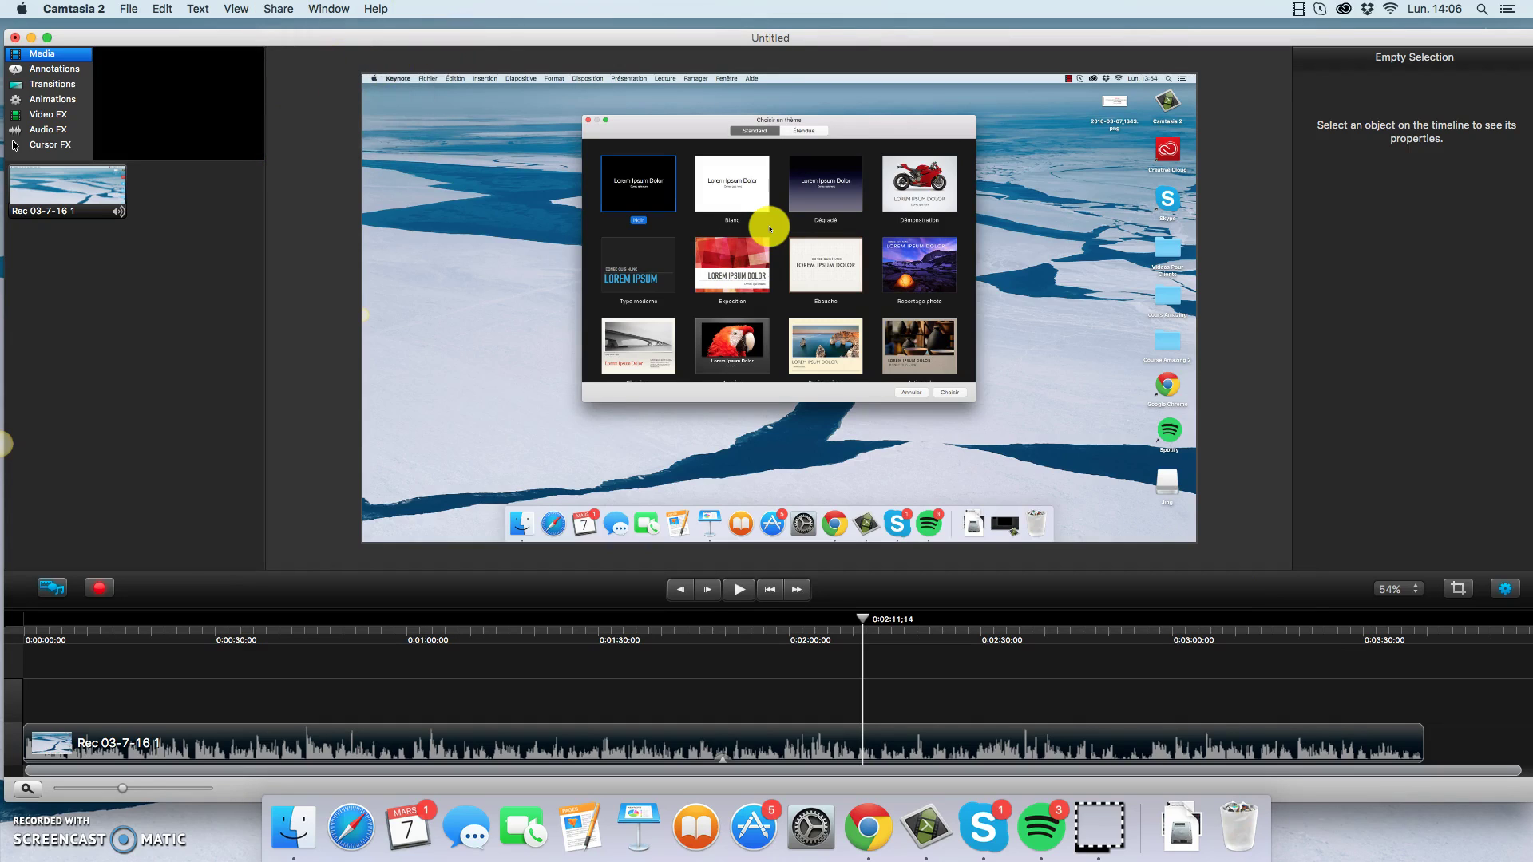
pyautogui.click(277, 10)
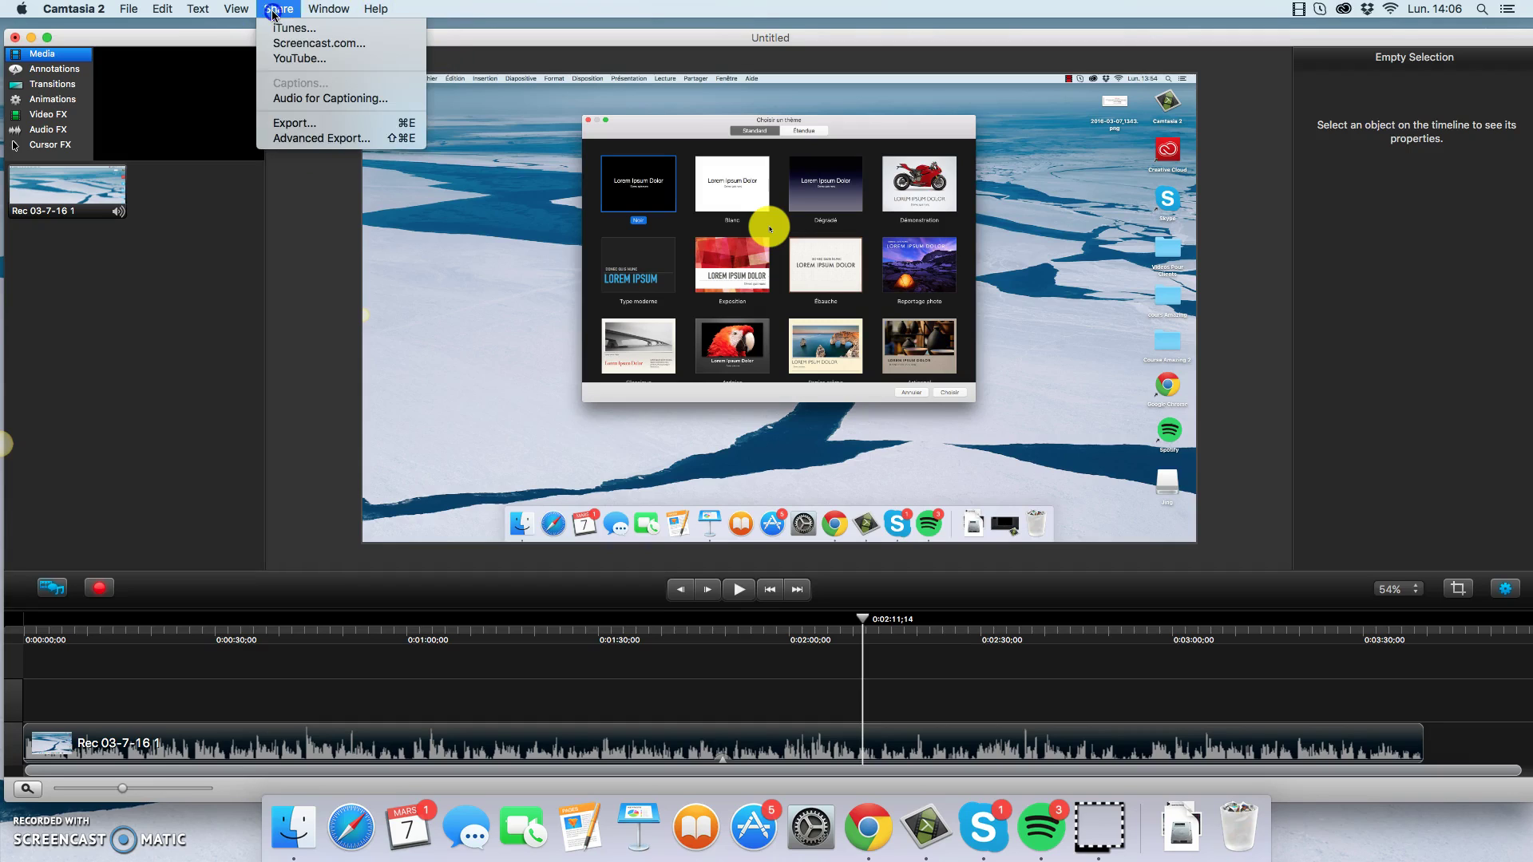
pyautogui.click(308, 139)
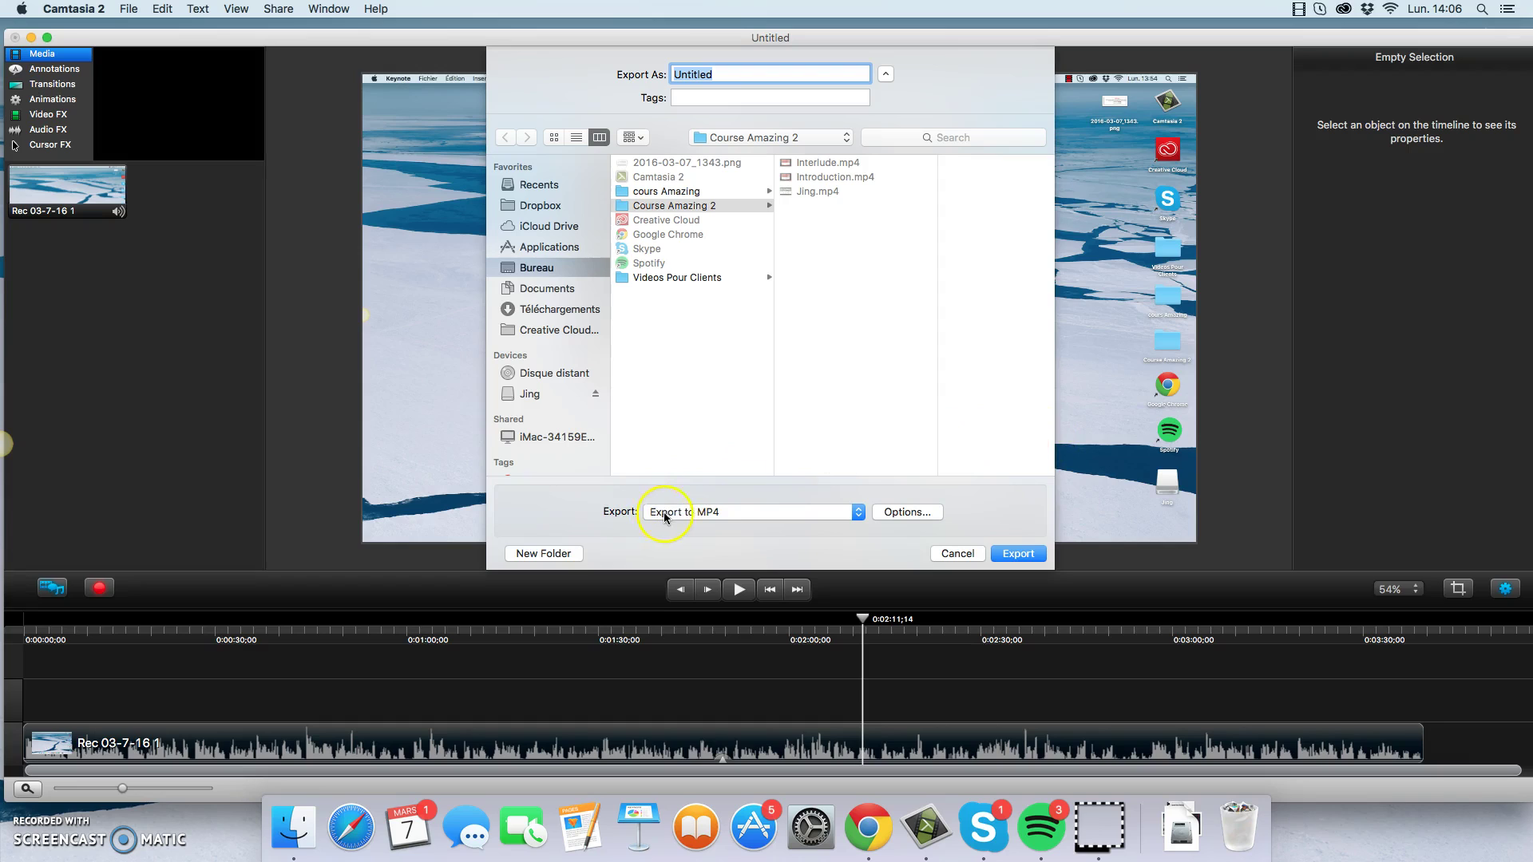
pyautogui.click(851, 515)
pyautogui.moveTo(862, 523); pyautogui.dragTo(768, 502)
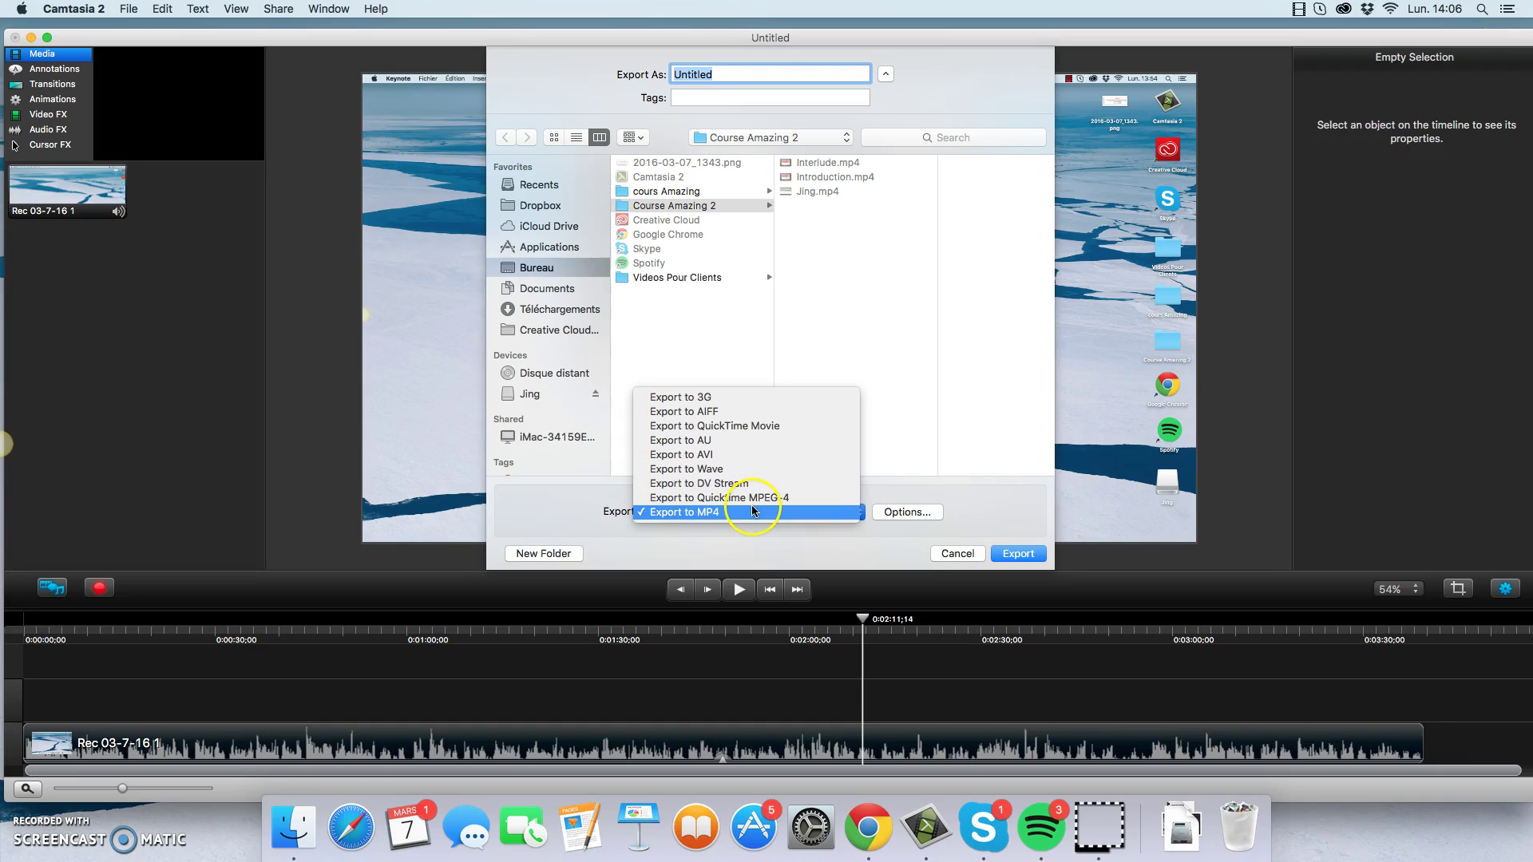
pyautogui.click(746, 517)
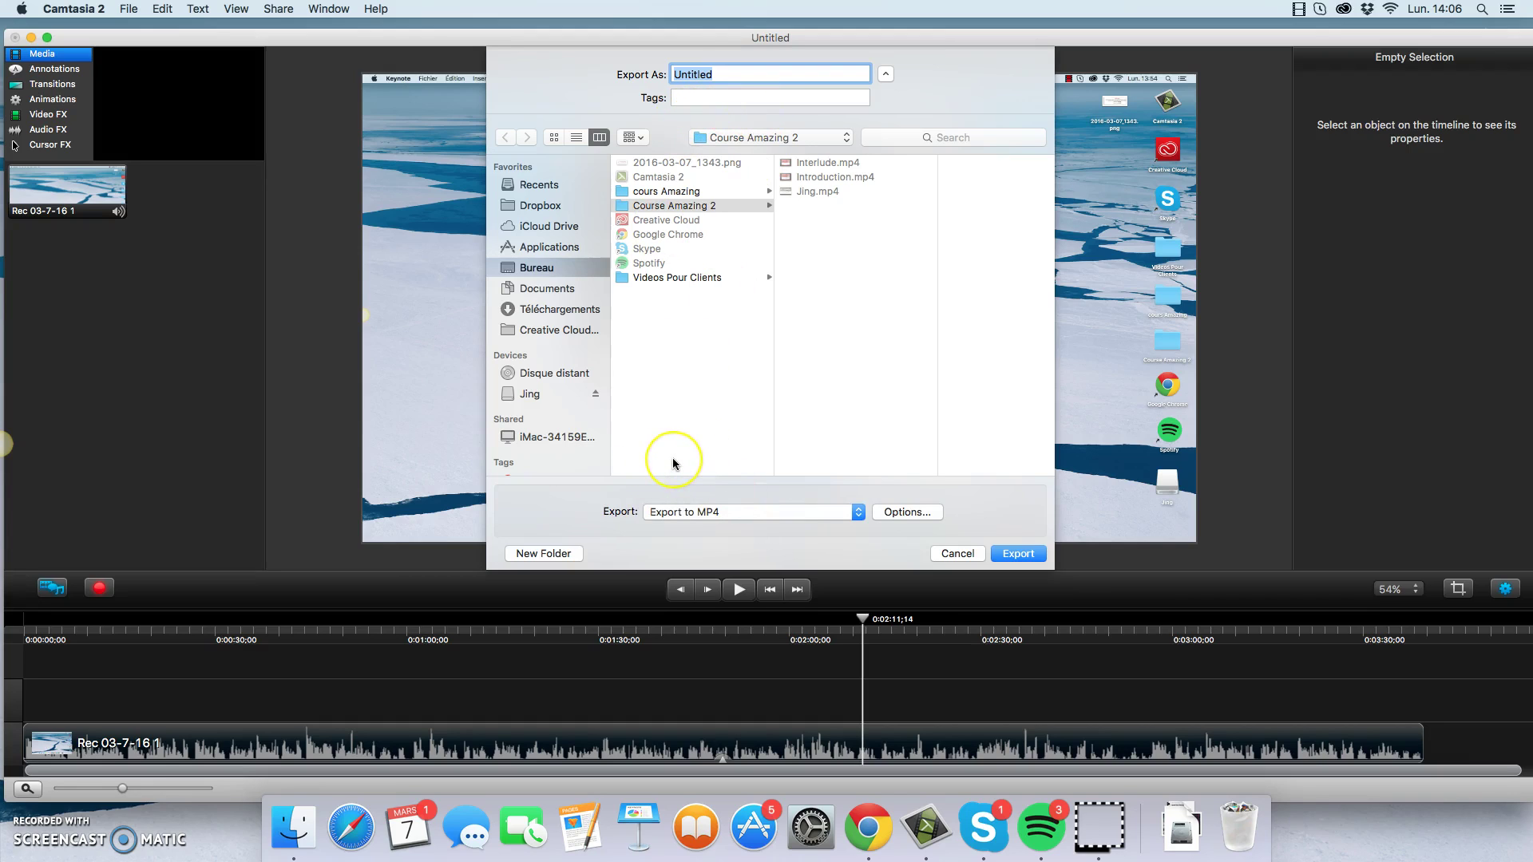
# Step: Name the exported file PowerPoints, with the Course Amazing 2 folder as its destination
pyautogui.write('PowerPoints')
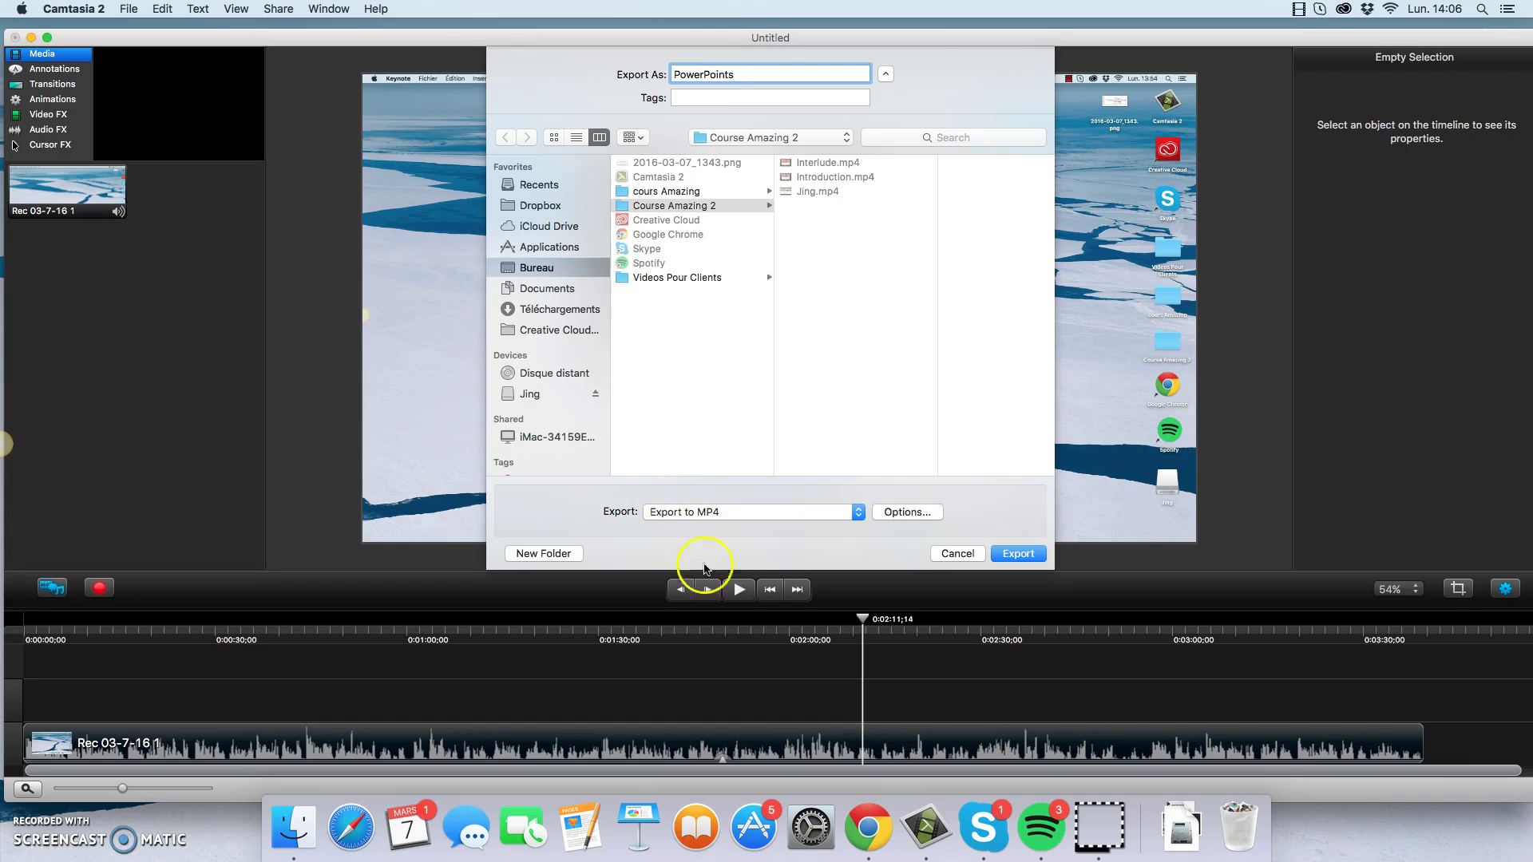
pyautogui.click(801, 343)
pyautogui.click(789, 73)
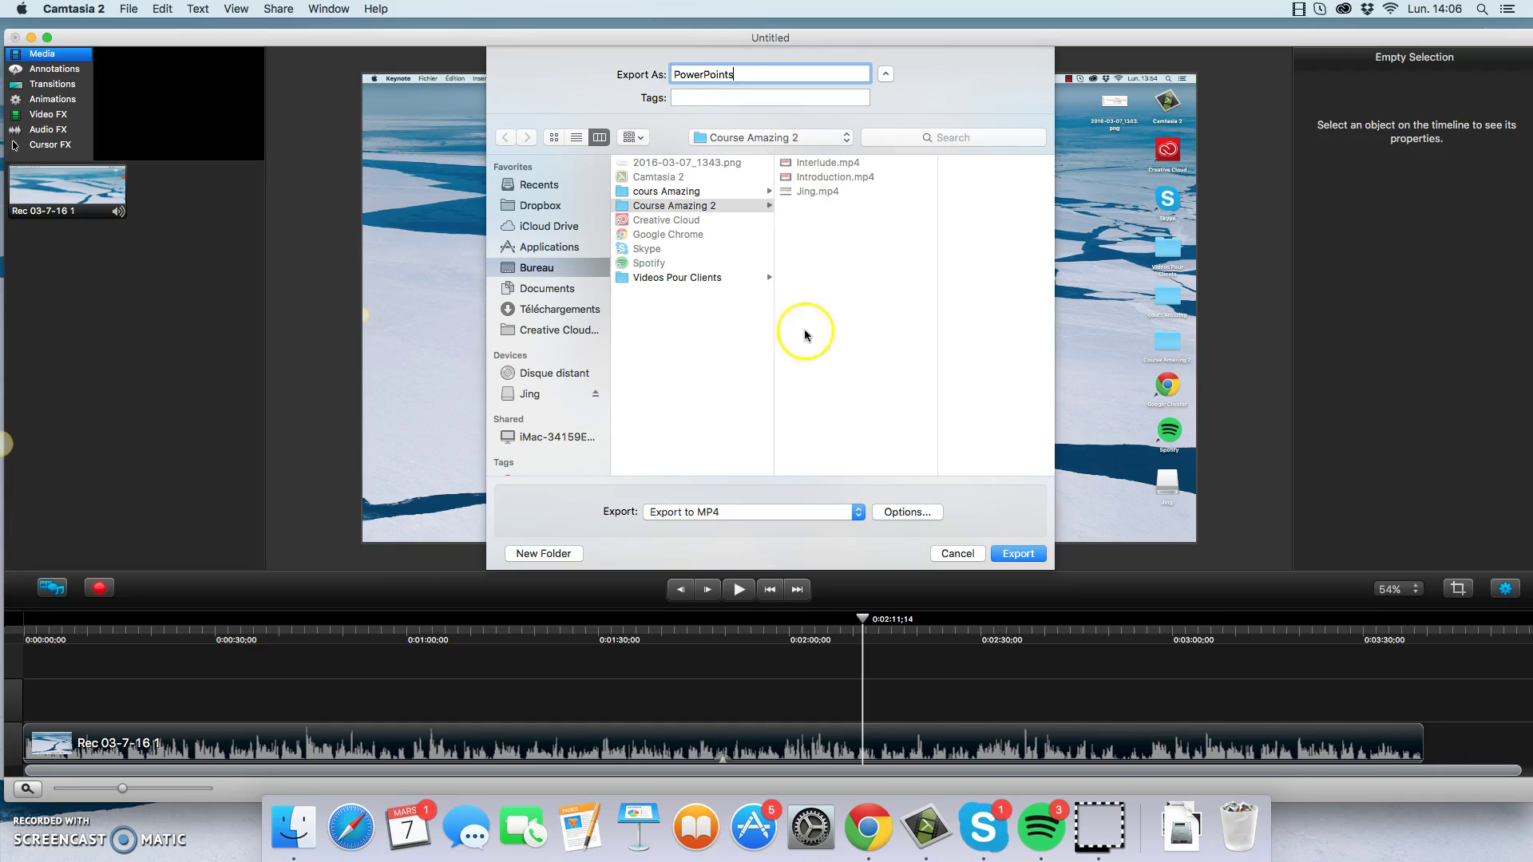
# Step: In the MP4 export options, set the frame rate to 30, key frames every 24 frames and the highest quality
pyautogui.click(899, 514)
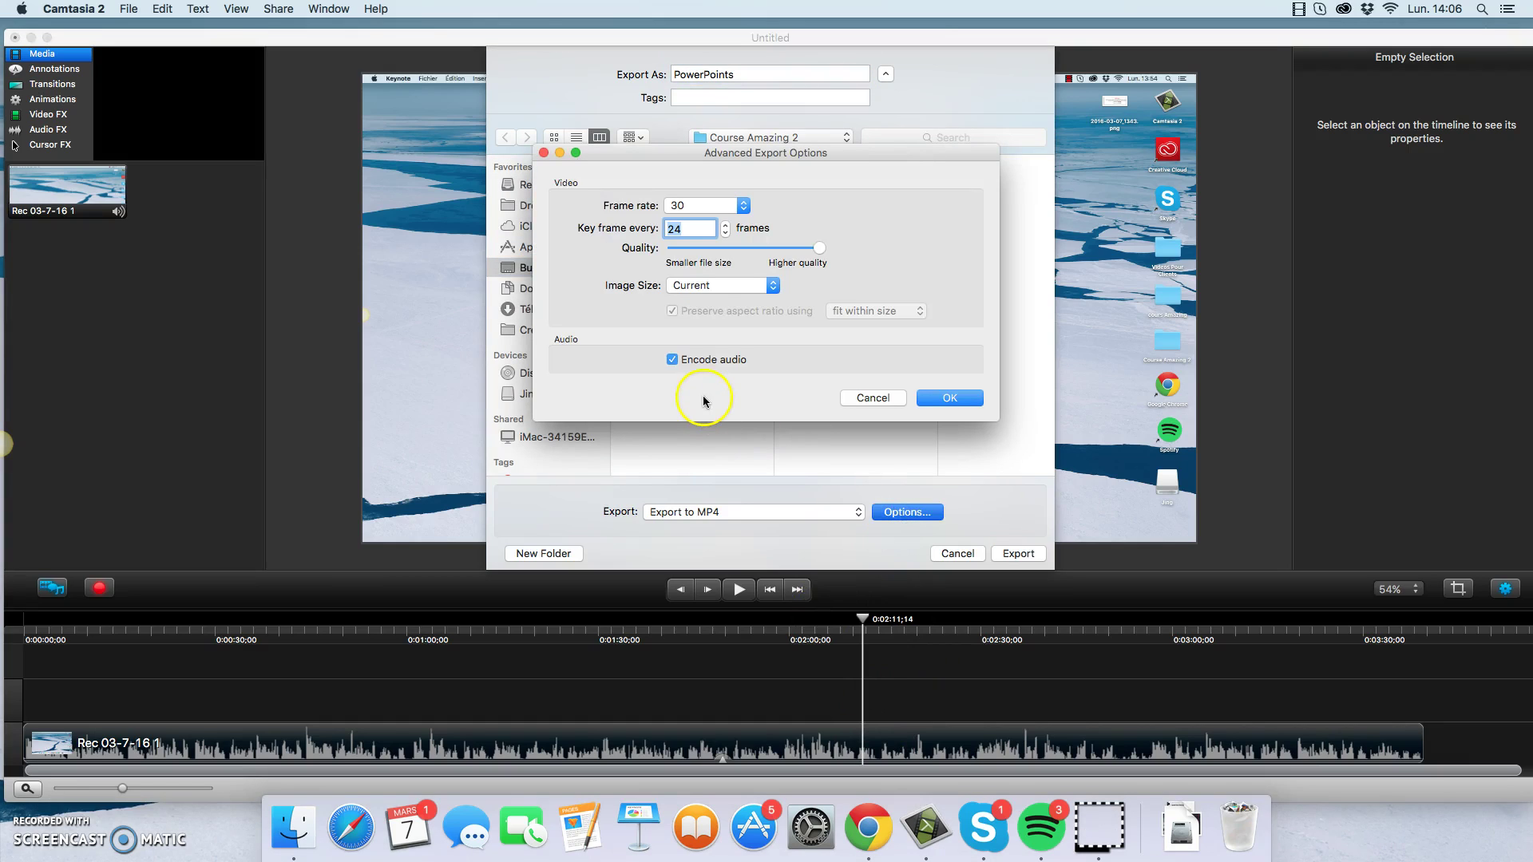
pyautogui.click(745, 207)
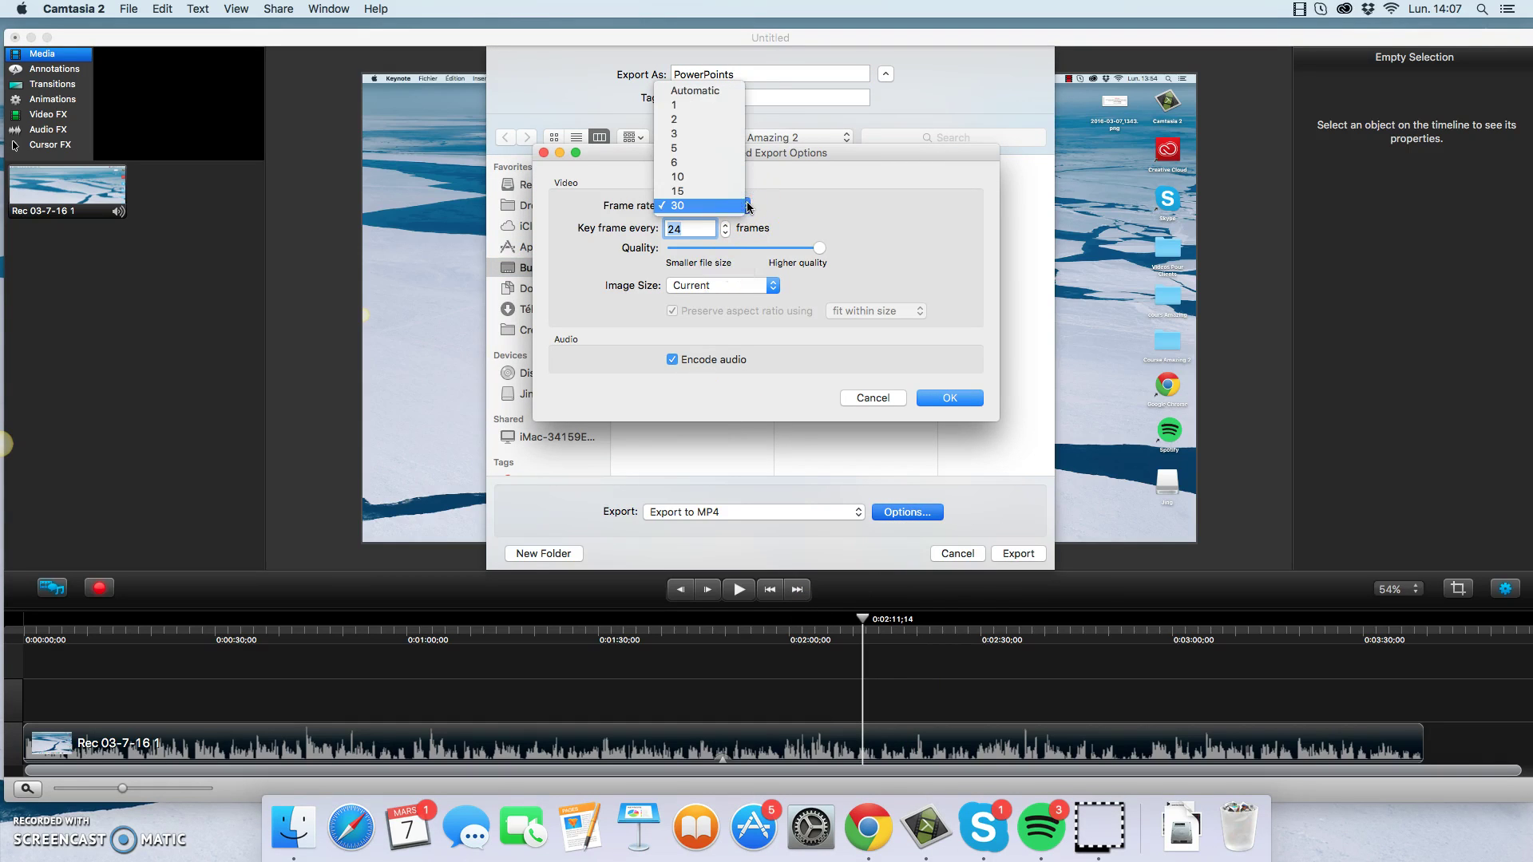
pyautogui.click(659, 214)
pyautogui.click(672, 212)
pyautogui.click(691, 209)
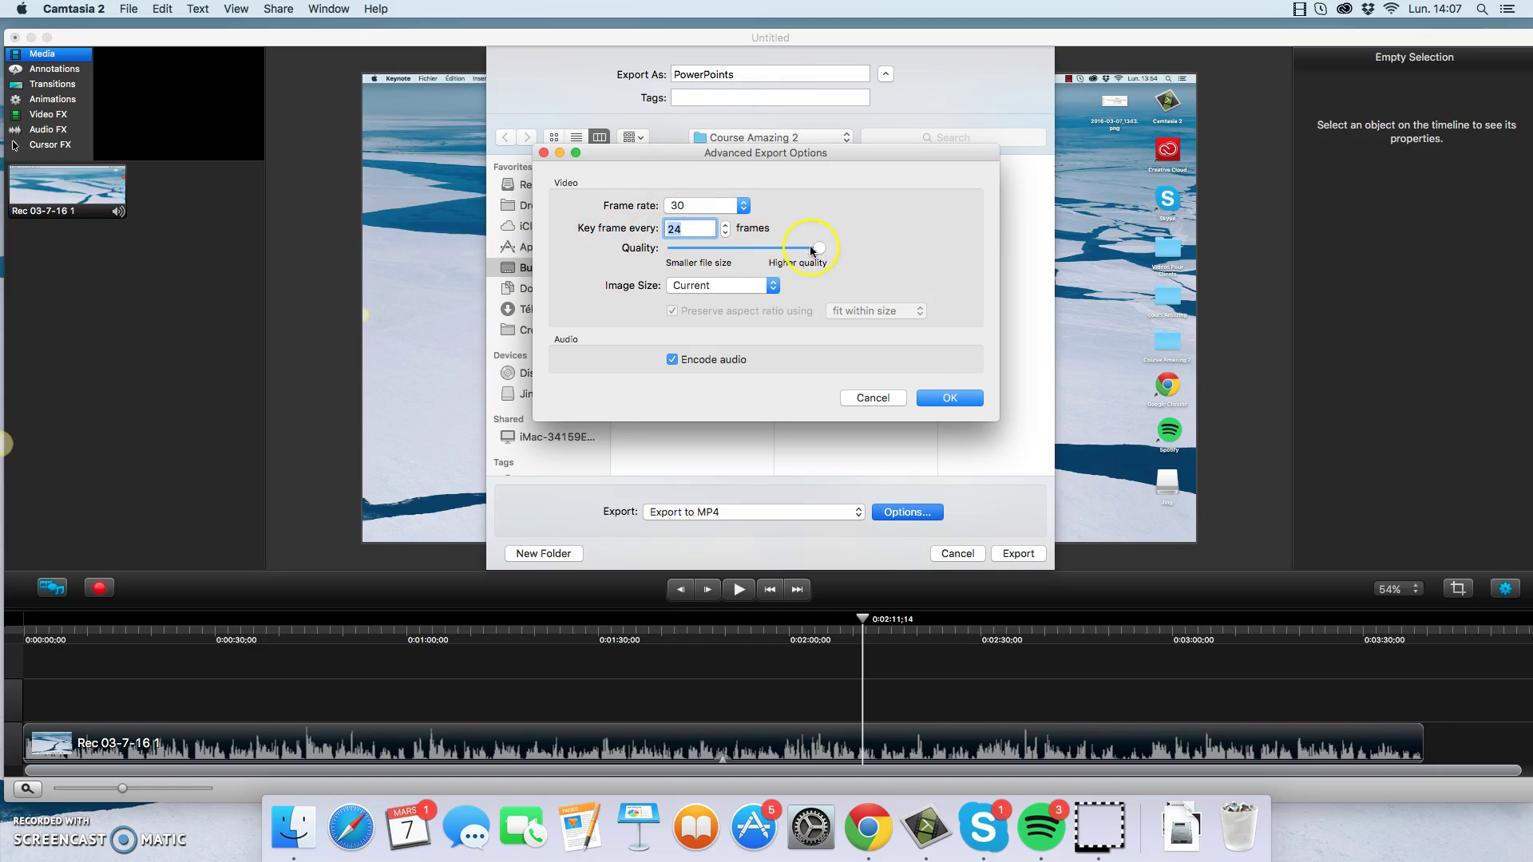
pyautogui.write('24')
pyautogui.moveTo(820, 249); pyautogui.dragTo(1046, 239)
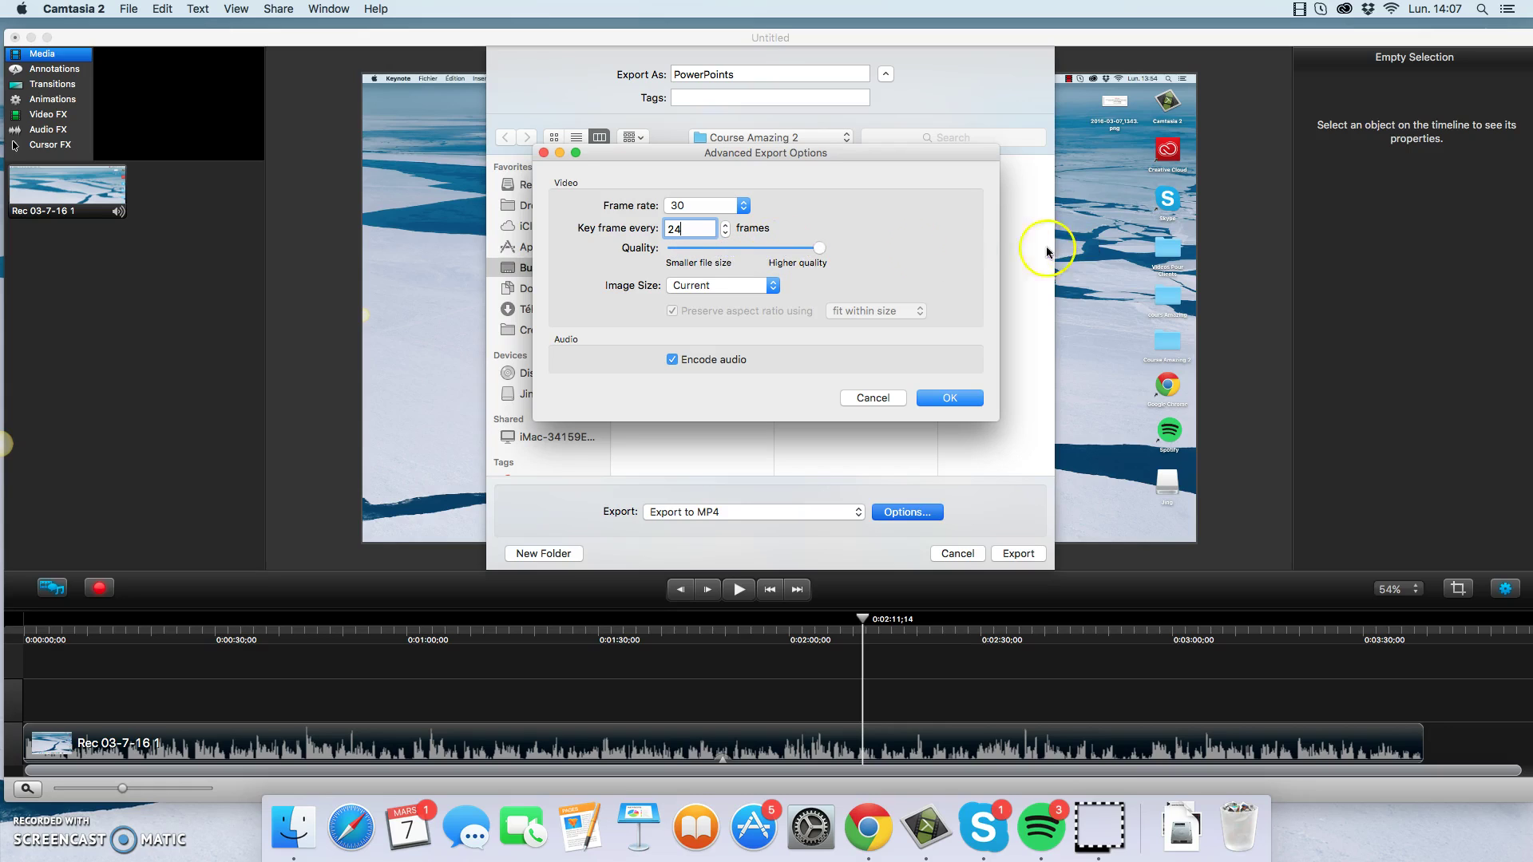
# Step: Review the available image sizes for the export and keep the size at Current
pyautogui.click(765, 296)
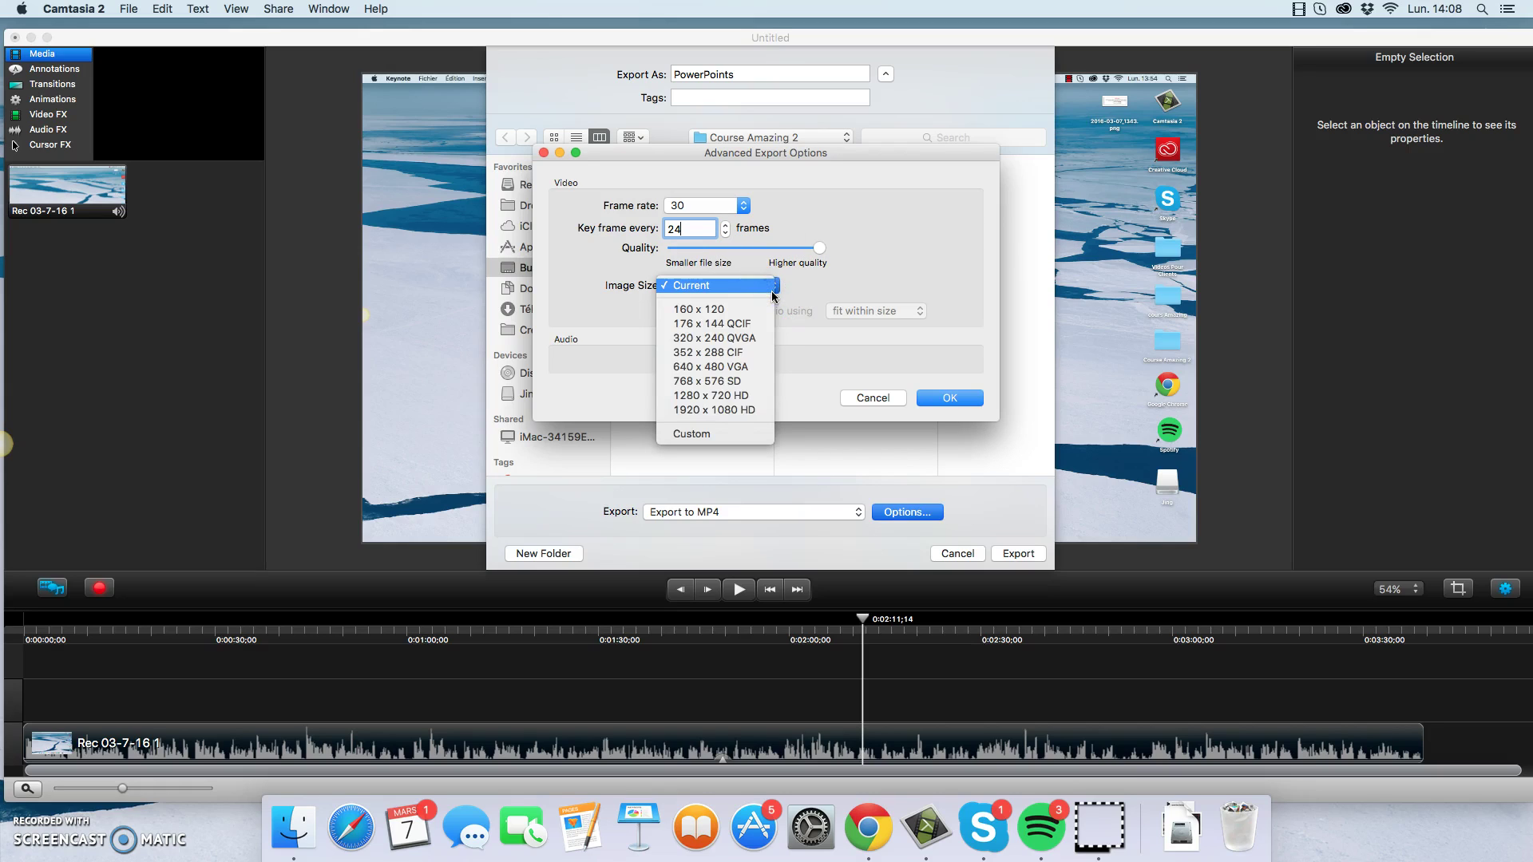
pyautogui.click(770, 292)
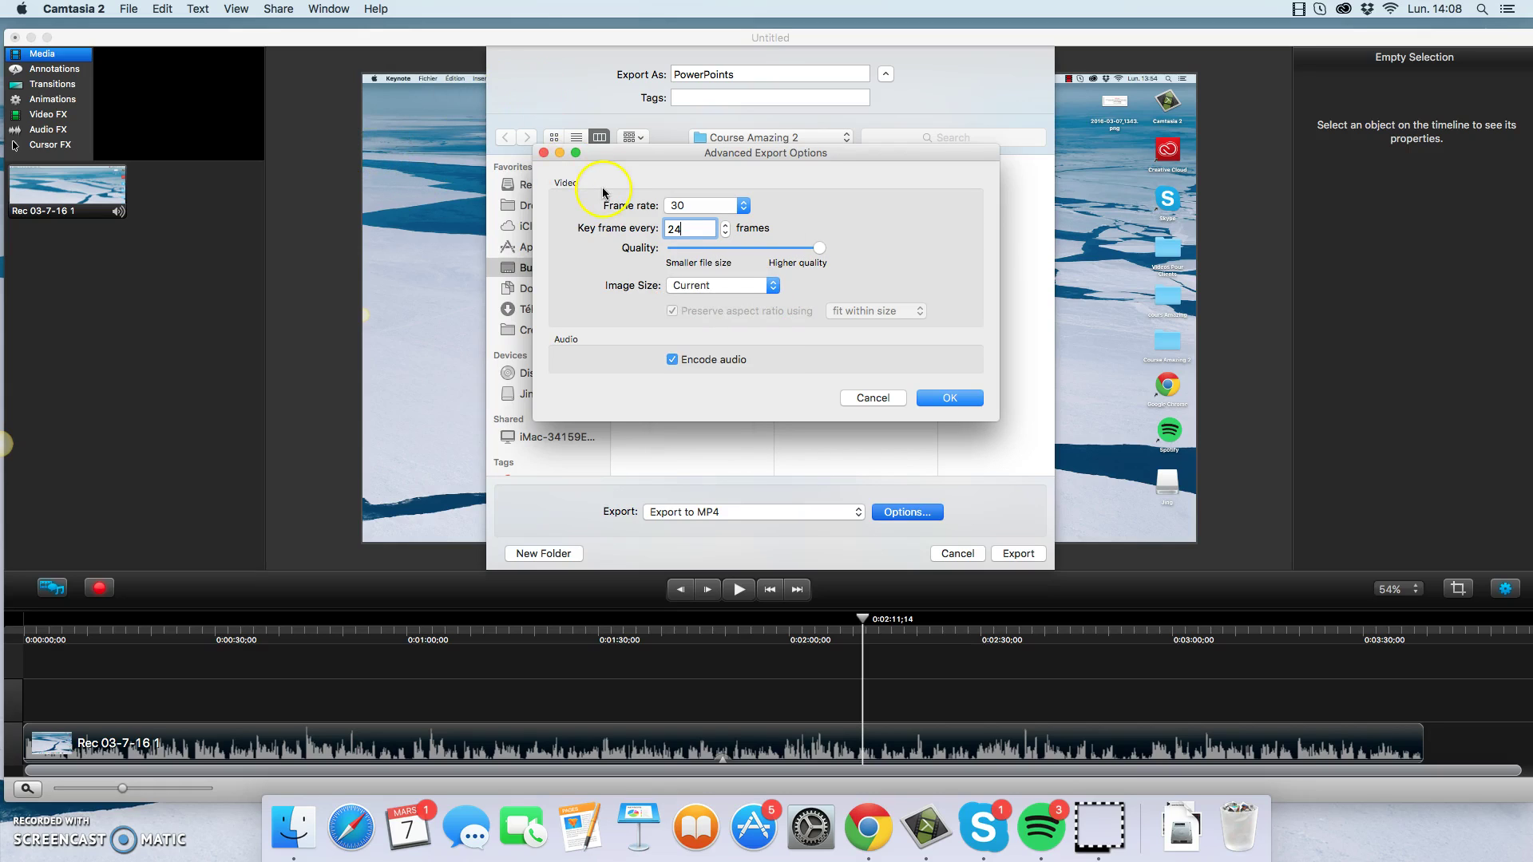
pyautogui.click(741, 285)
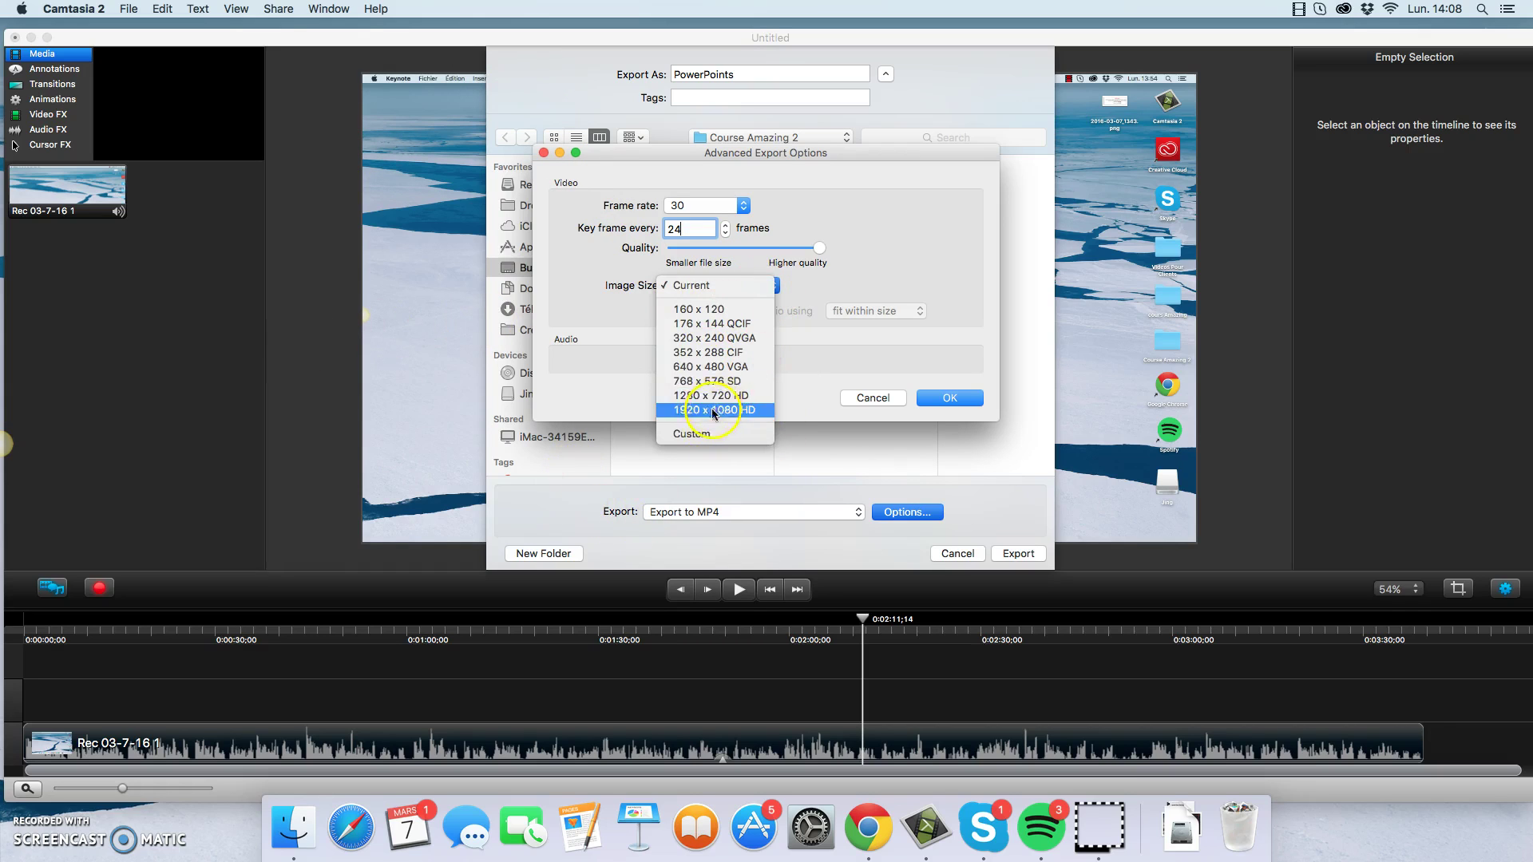
pyautogui.click(778, 289)
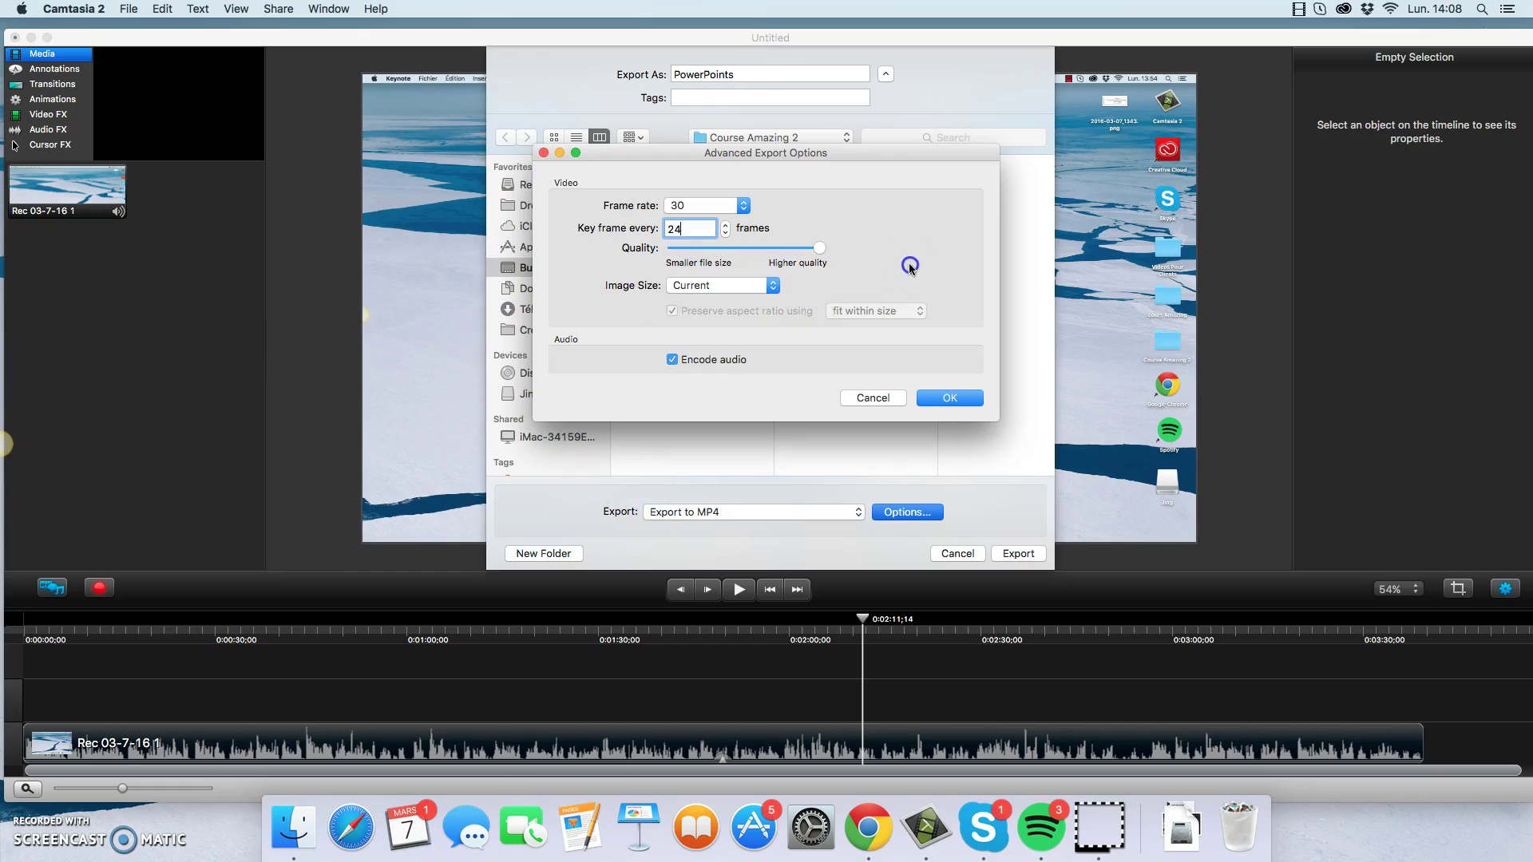
# Step: Accept the advanced export options and start exporting the movie as an MP4
pyautogui.click(949, 398)
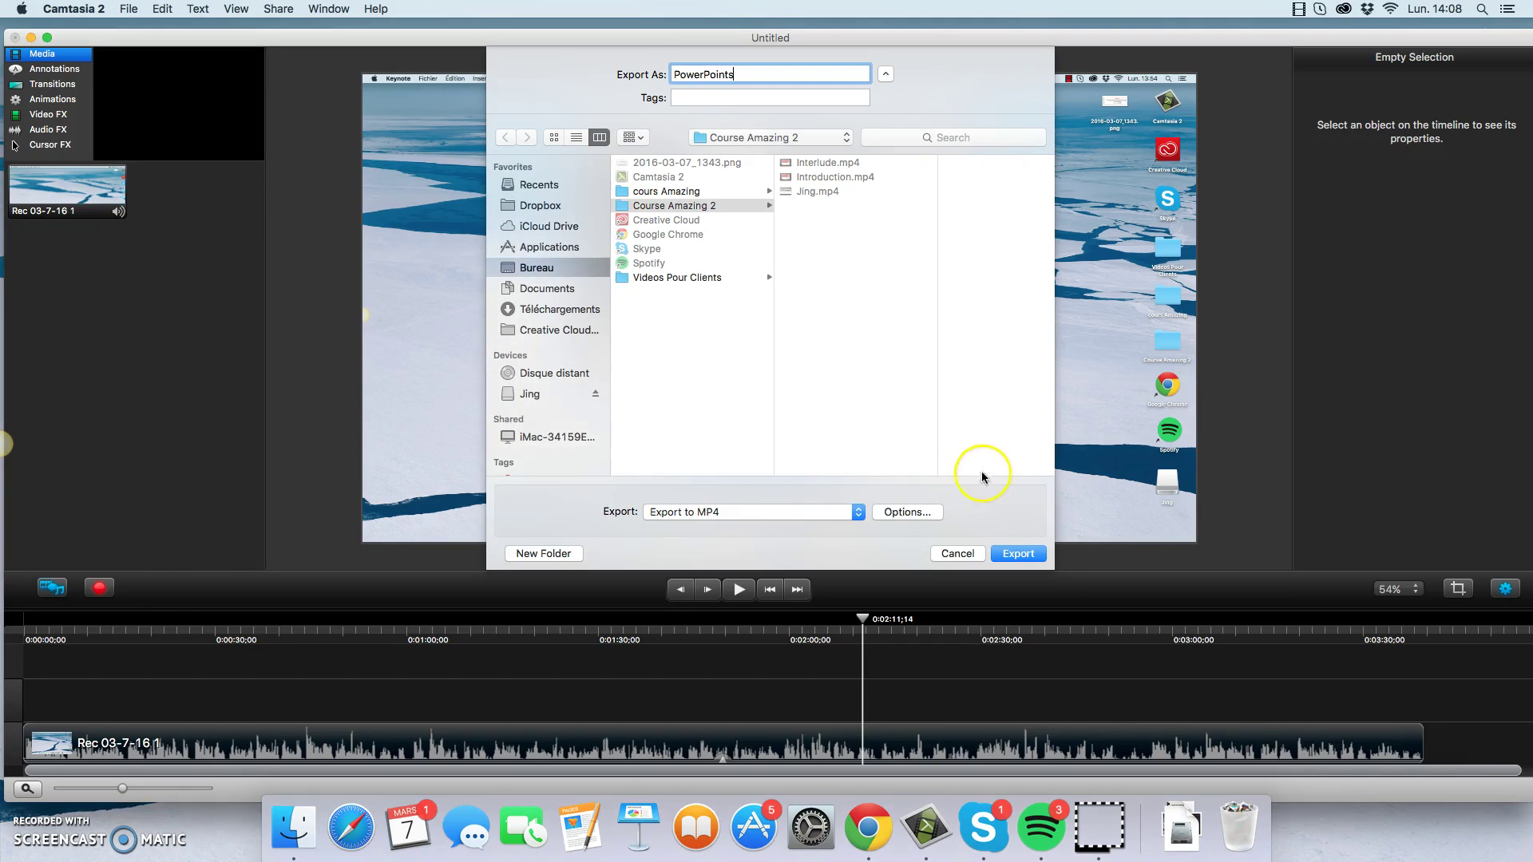
pyautogui.click(1016, 553)
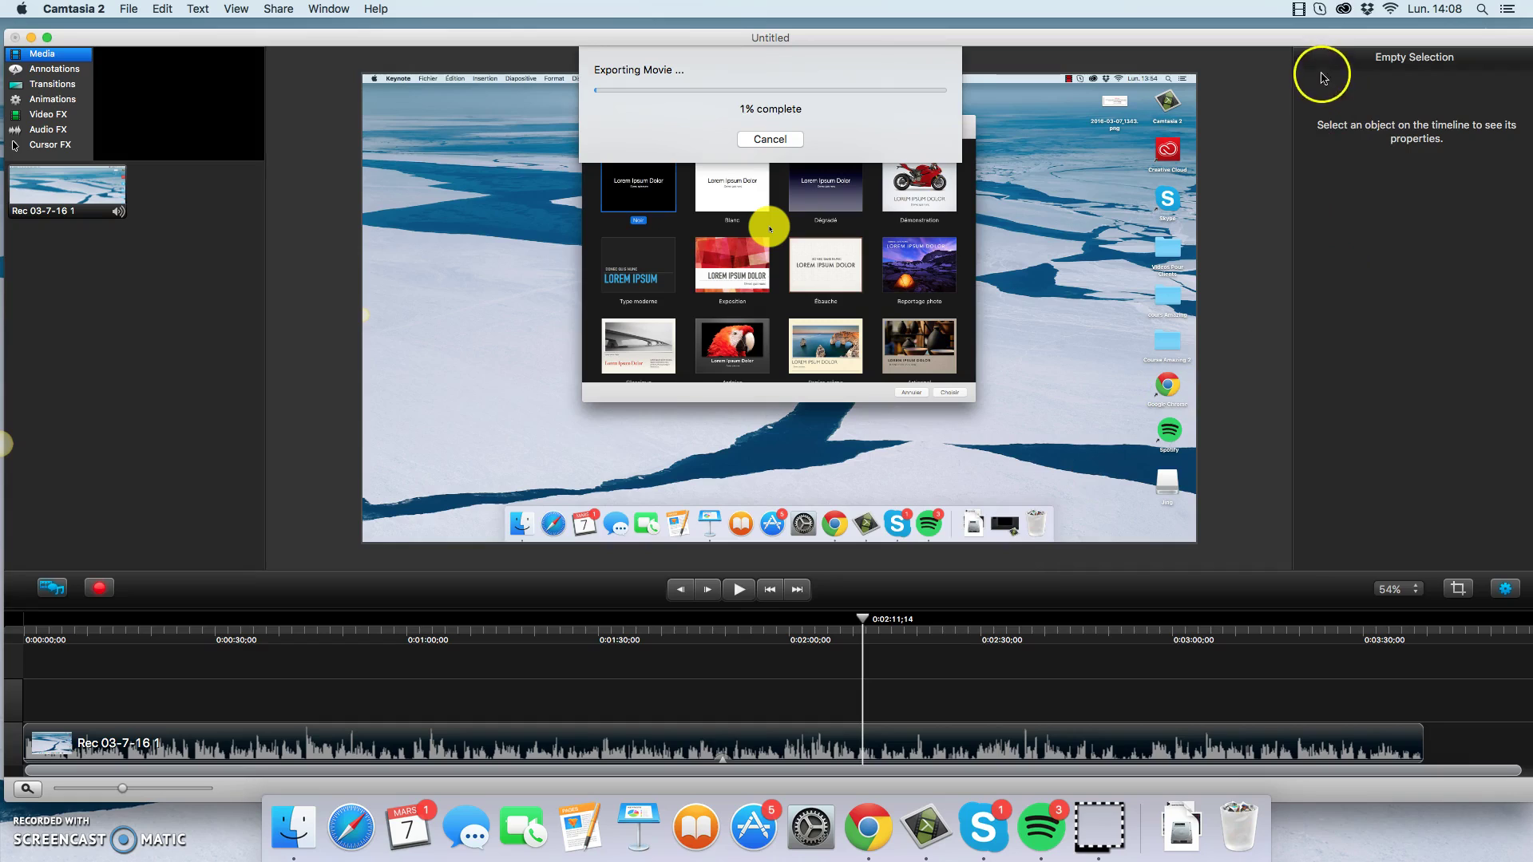
pyautogui.click(1117, 842)
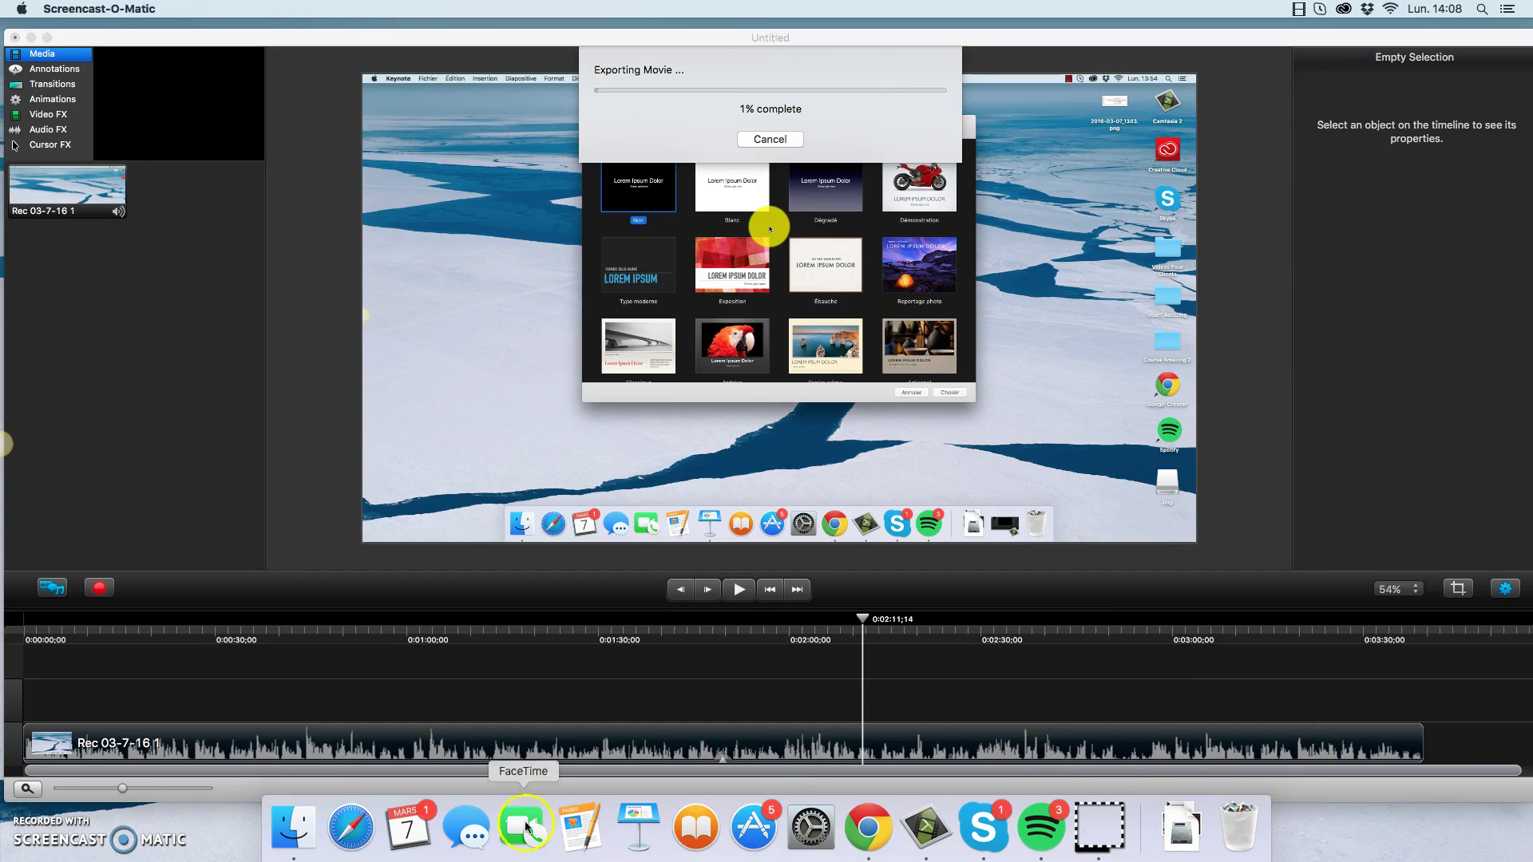